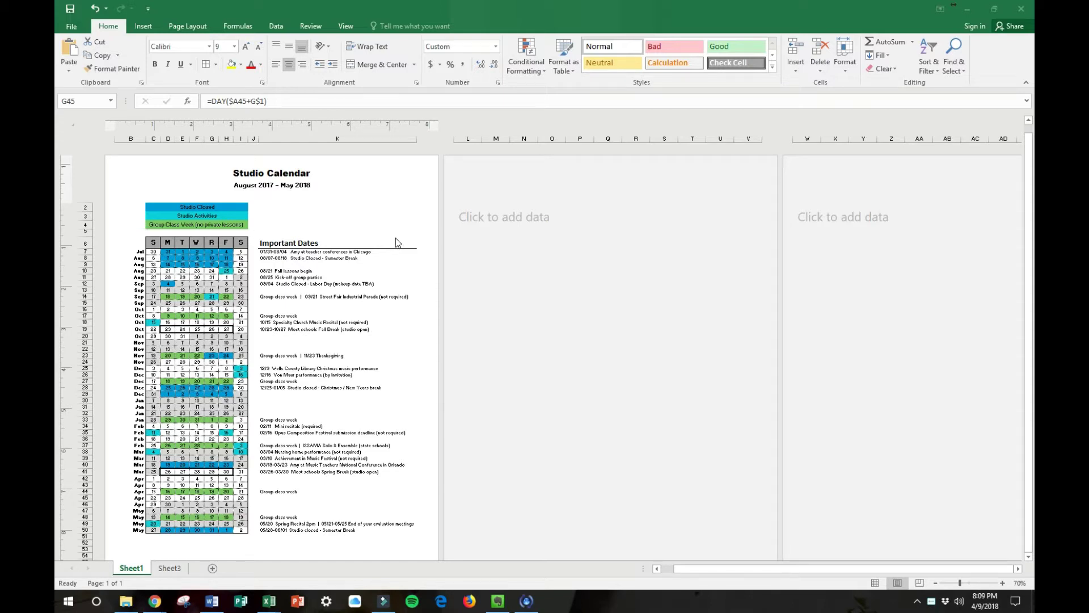
Inspect the day formulas in several cells of the Studio Calendar grid.
{"action": "scroll", "coordinate": [232, 280], "scroll_direction": "up", "scroll_amount": 2}
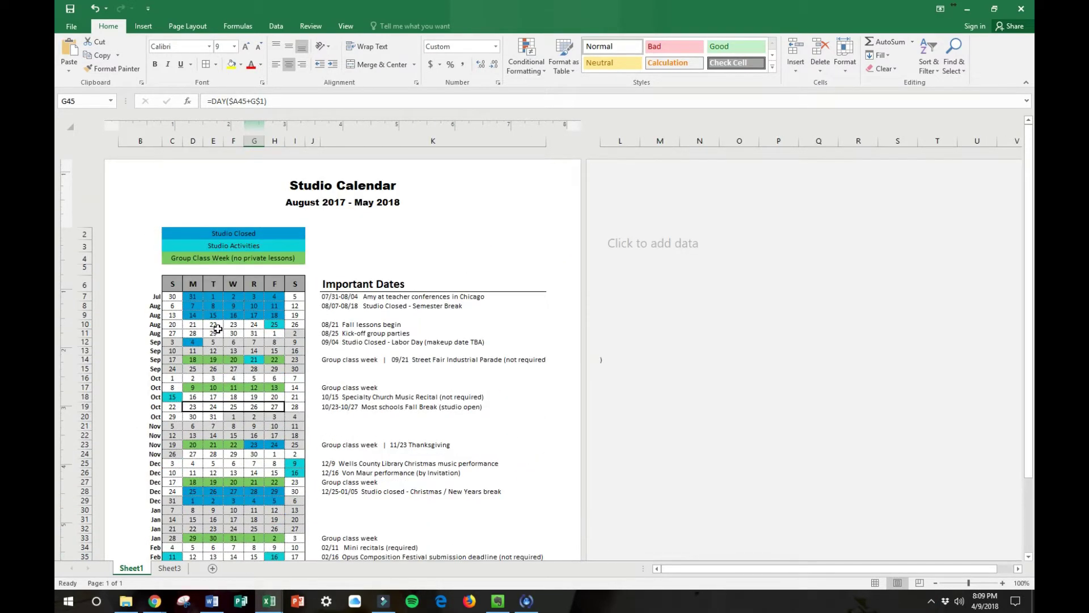
{"action": "left_click", "coordinate": [214, 325]}
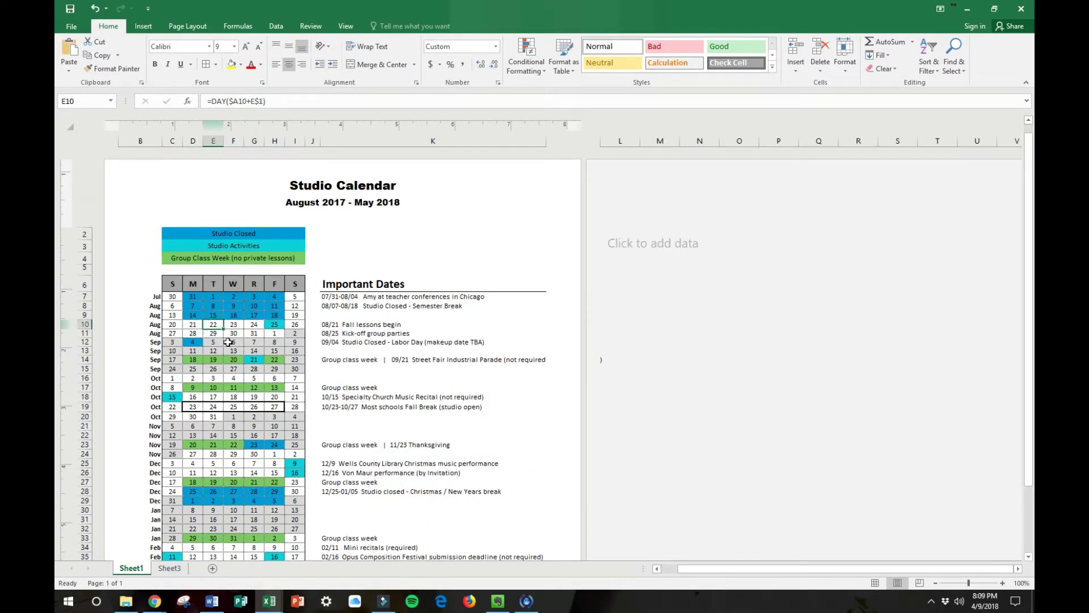
{"action": "left_click", "coordinate": [233, 334]}
{"action": "left_click", "coordinate": [233, 376]}
{"action": "left_click", "coordinate": [233, 417]}
{"action": "left_click", "coordinate": [237, 470]}
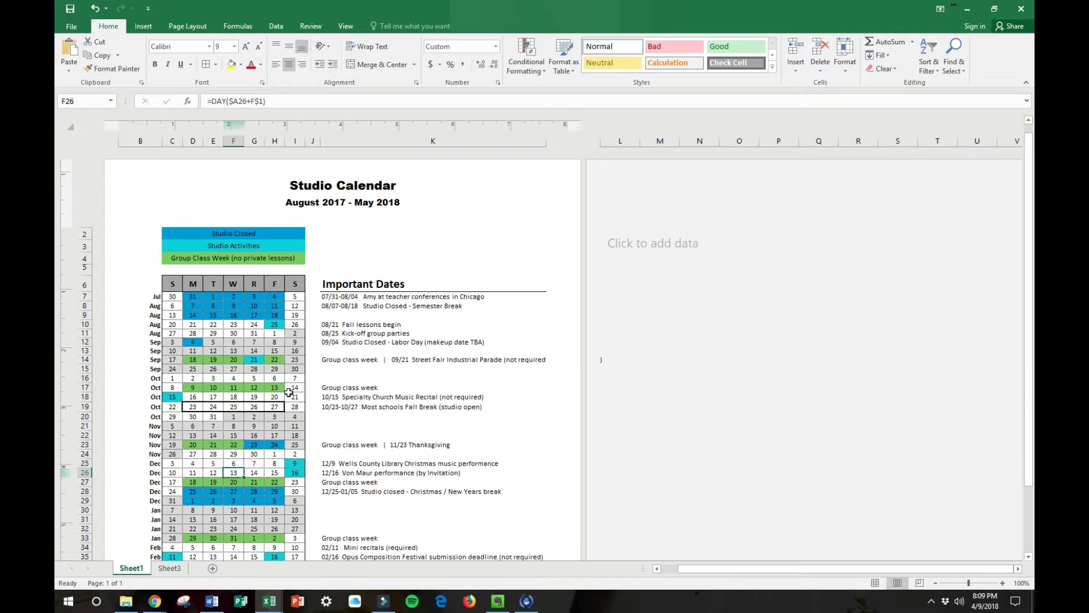
Review the legend entries and the Important Dates list beside the calendar.
{"action": "left_click", "coordinate": [256, 234]}
{"action": "left_click", "coordinate": [257, 248]}
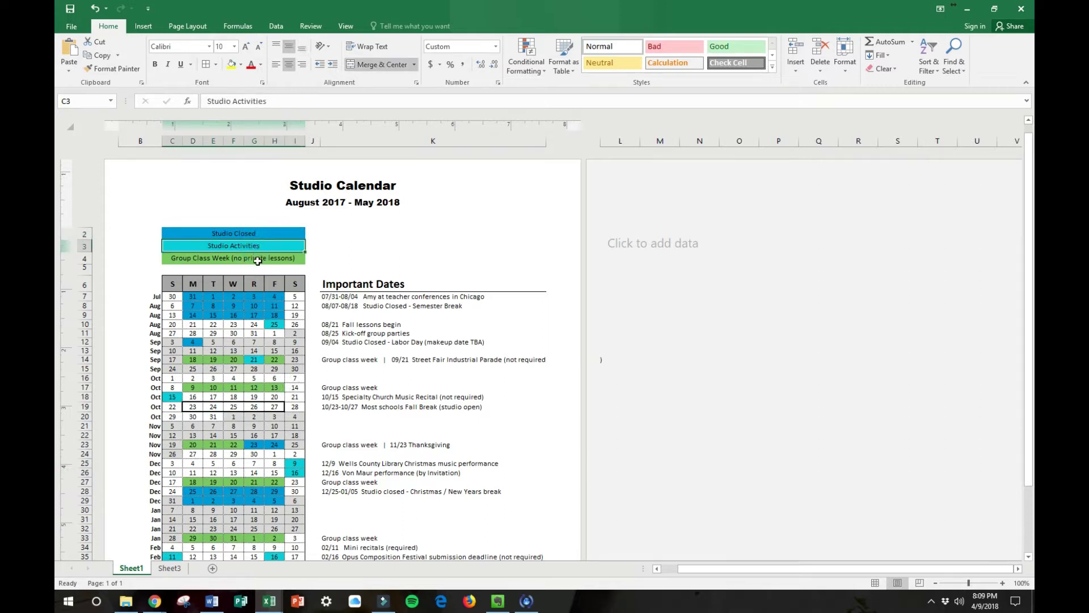
{"action": "left_click", "coordinate": [257, 258]}
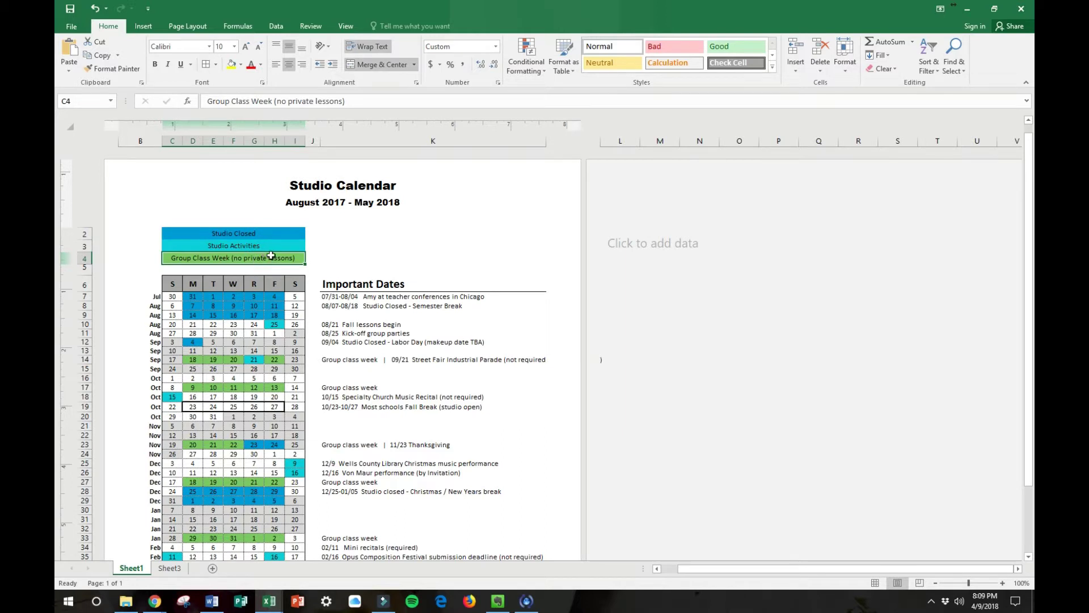
{"action": "left_click", "coordinate": [430, 324]}
{"action": "left_click", "coordinate": [397, 285]}
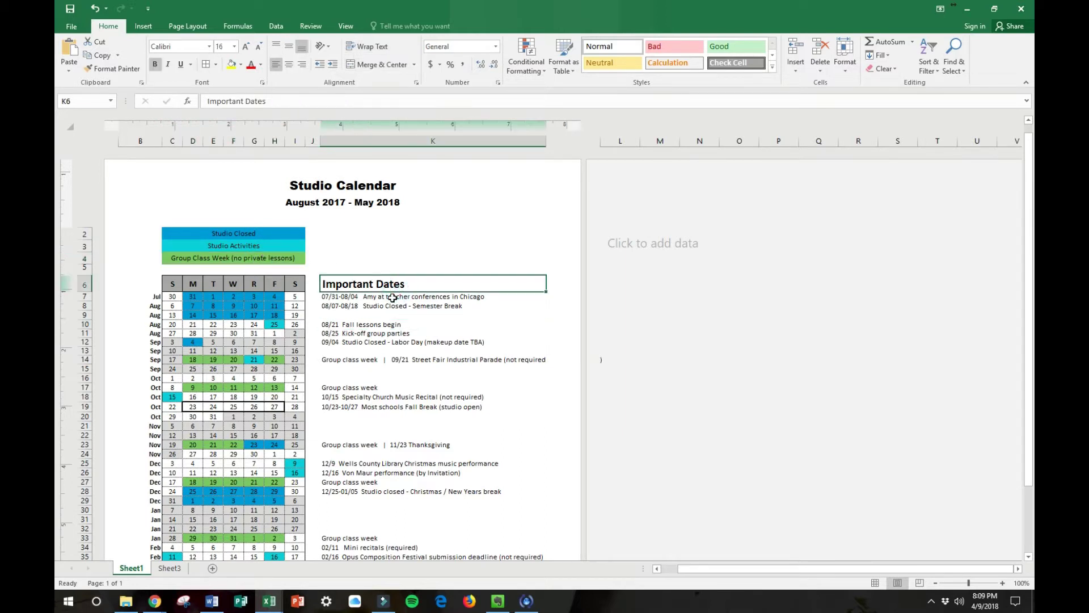
{"action": "left_click", "coordinate": [397, 296]}
{"action": "left_click", "coordinate": [396, 307]}
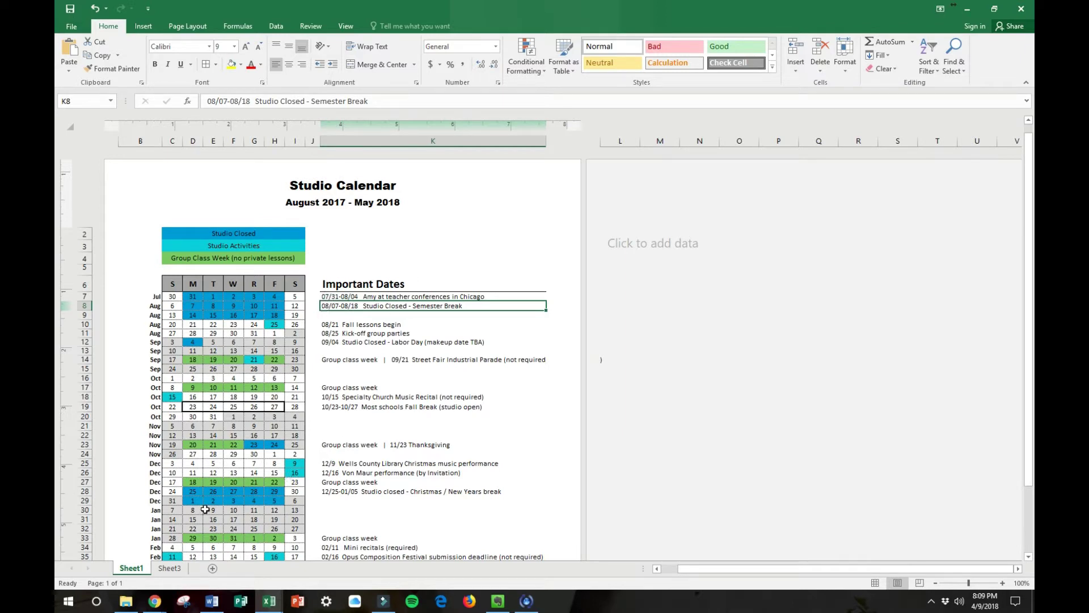
Glance at empty Sheet3, then back on Sheet1 unhide all hidden columns.
{"action": "left_click", "coordinate": [171, 570]}
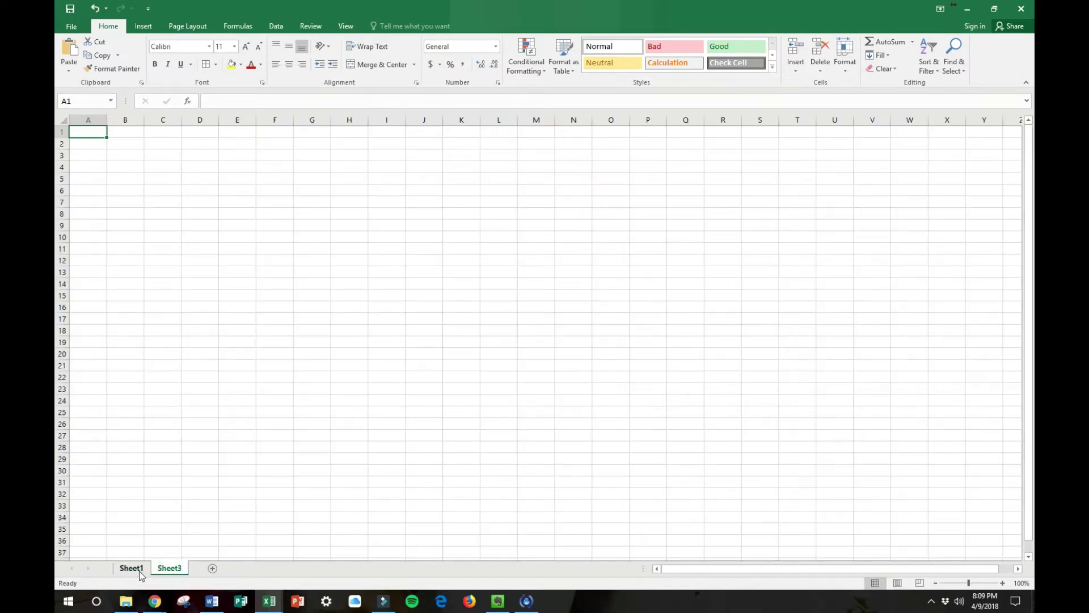
{"action": "left_click", "coordinate": [139, 571]}
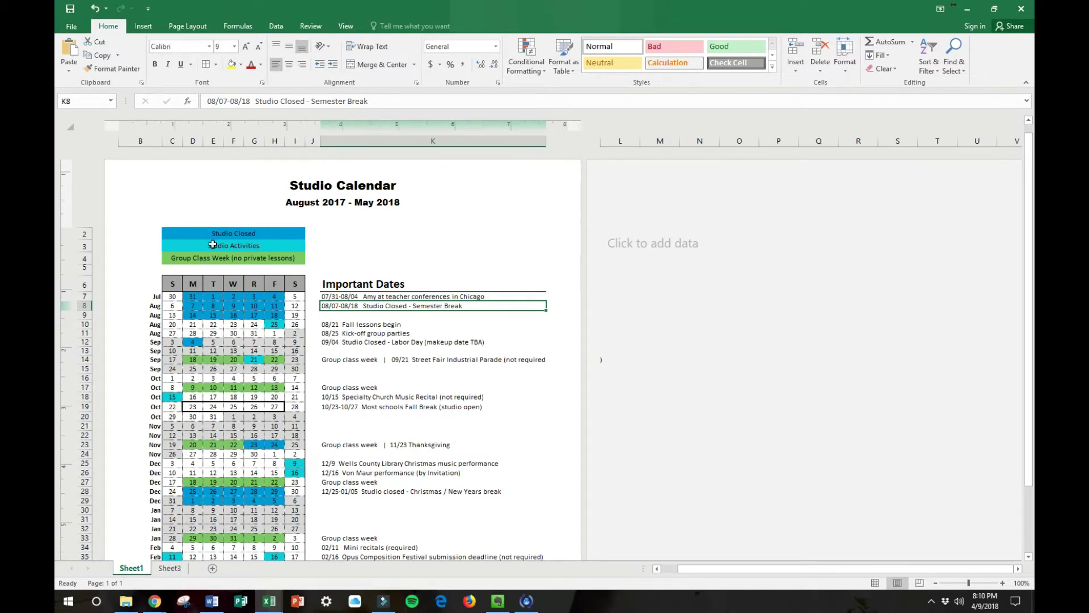
{"action": "left_click", "coordinate": [139, 141]}
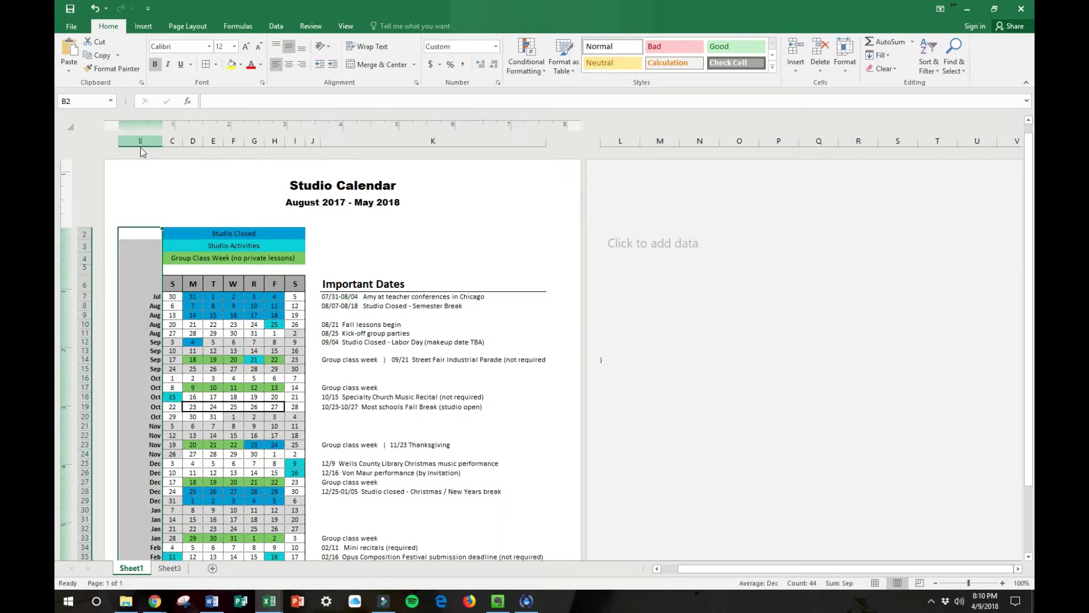
{"action": "left_click", "coordinate": [68, 126]}
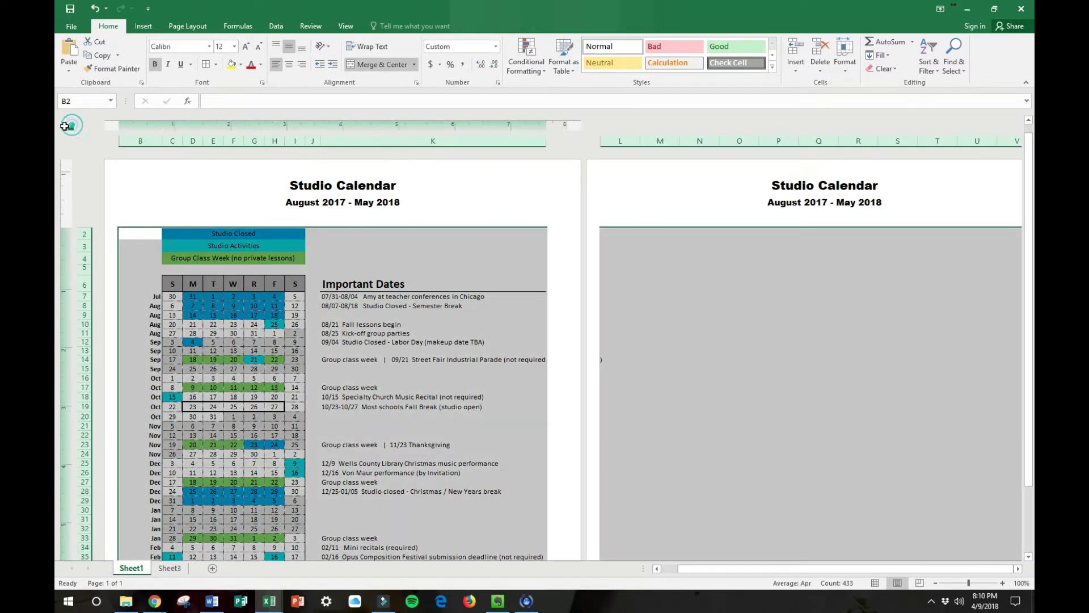
{"action": "right_click", "coordinate": [142, 140]}
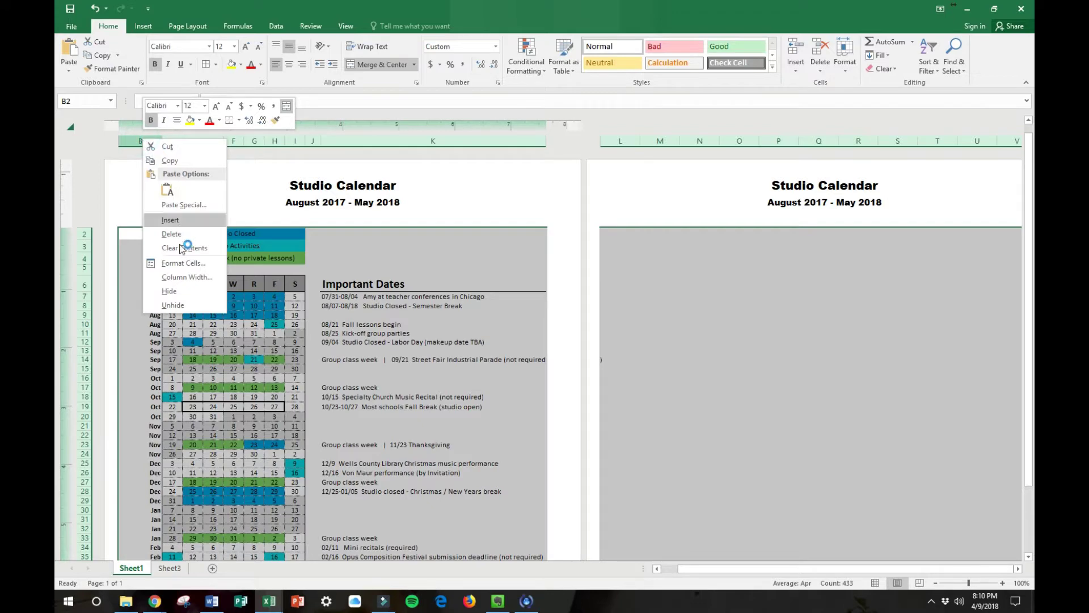
{"action": "left_click", "coordinate": [181, 305]}
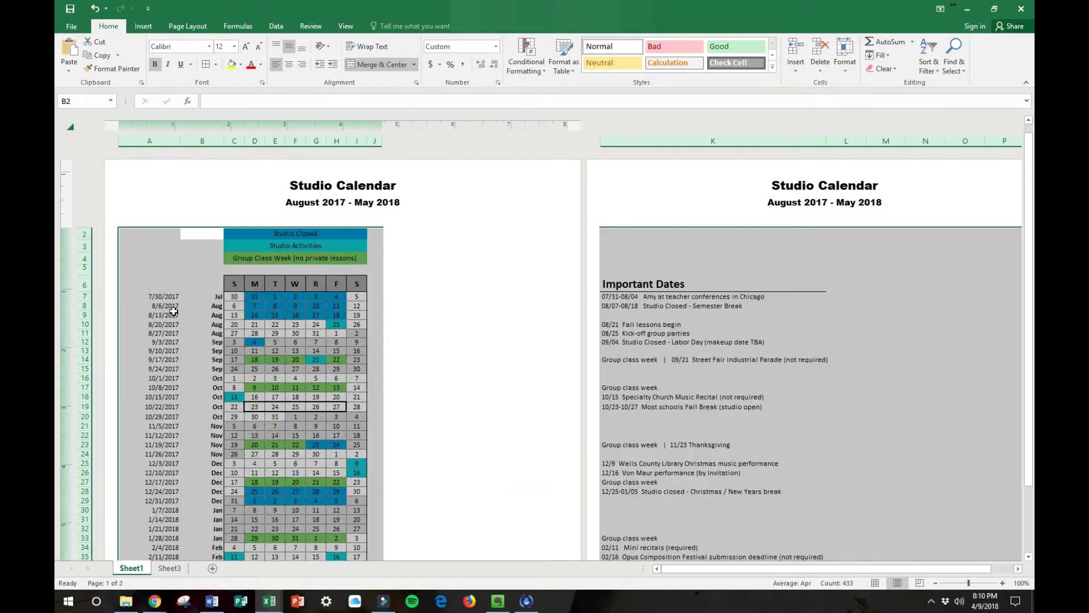
{"action": "left_click", "coordinate": [173, 311]}
Examine the revealed week-start date column A, starting with 7/30/2017.
{"action": "left_click", "coordinate": [158, 140]}
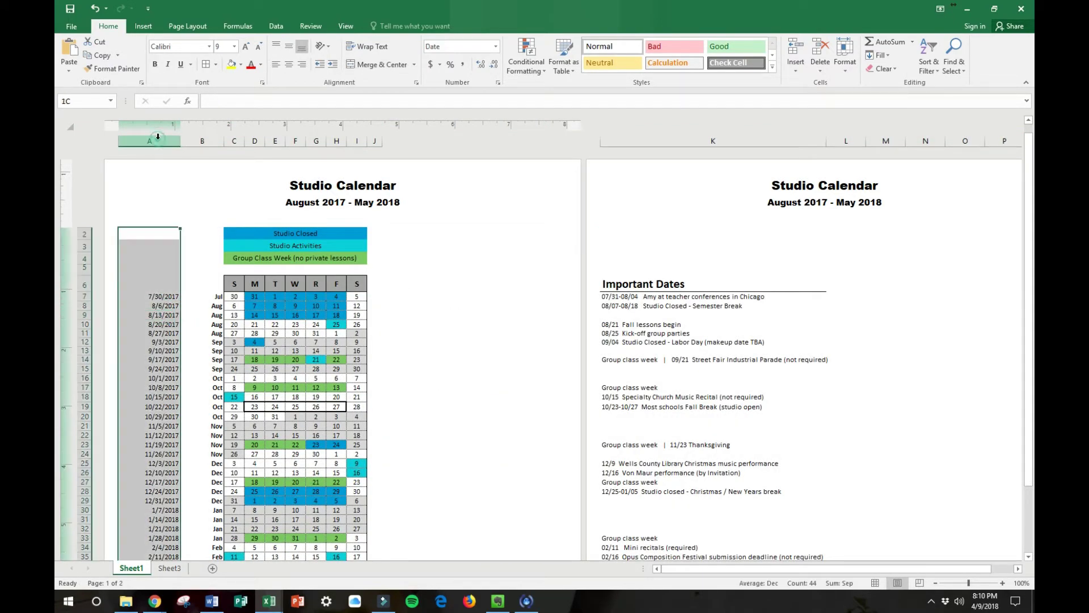
{"action": "left_click", "coordinate": [185, 140]}
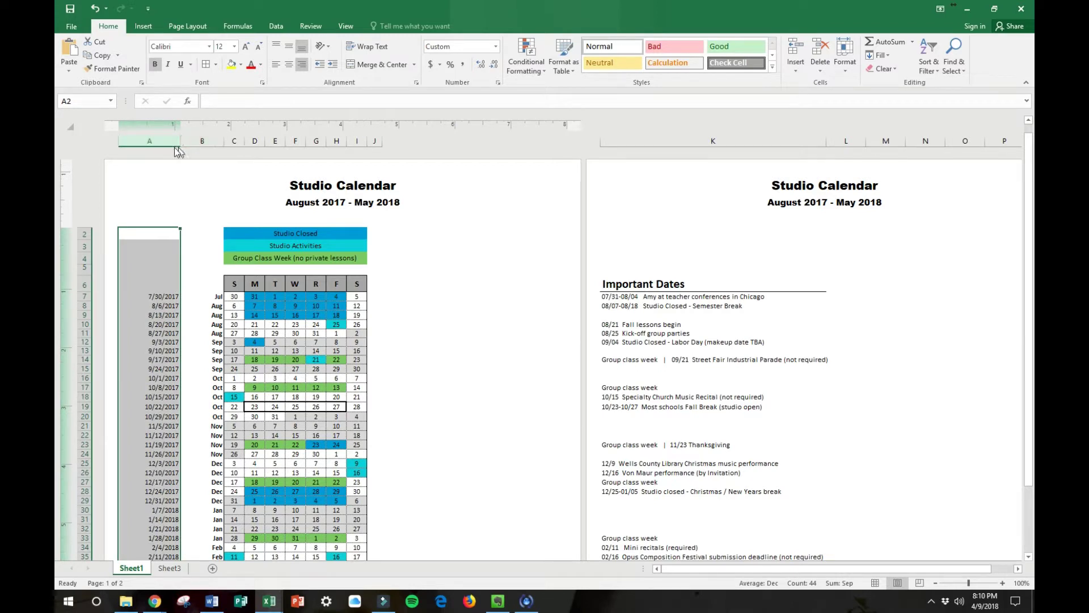
{"action": "left_click", "coordinate": [168, 143]}
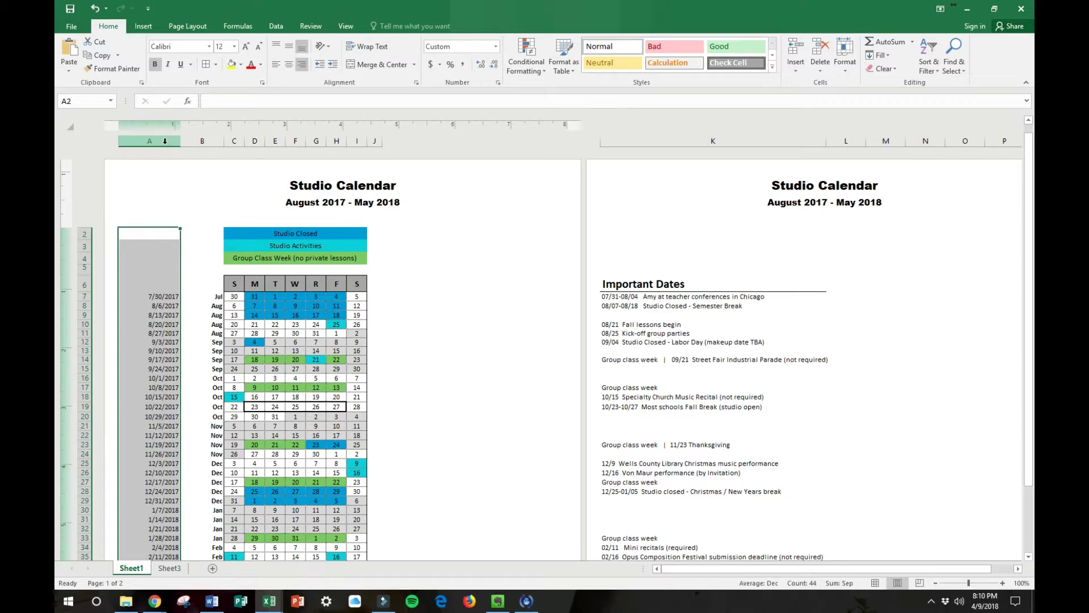
{"action": "left_click", "coordinate": [166, 298]}
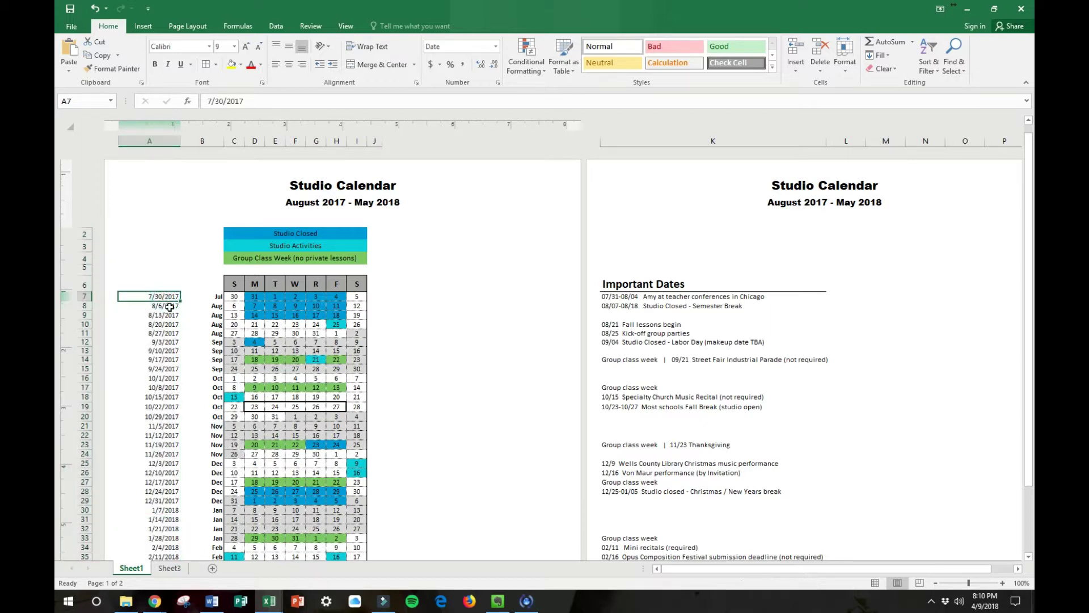
{"action": "left_click", "coordinate": [164, 295]}
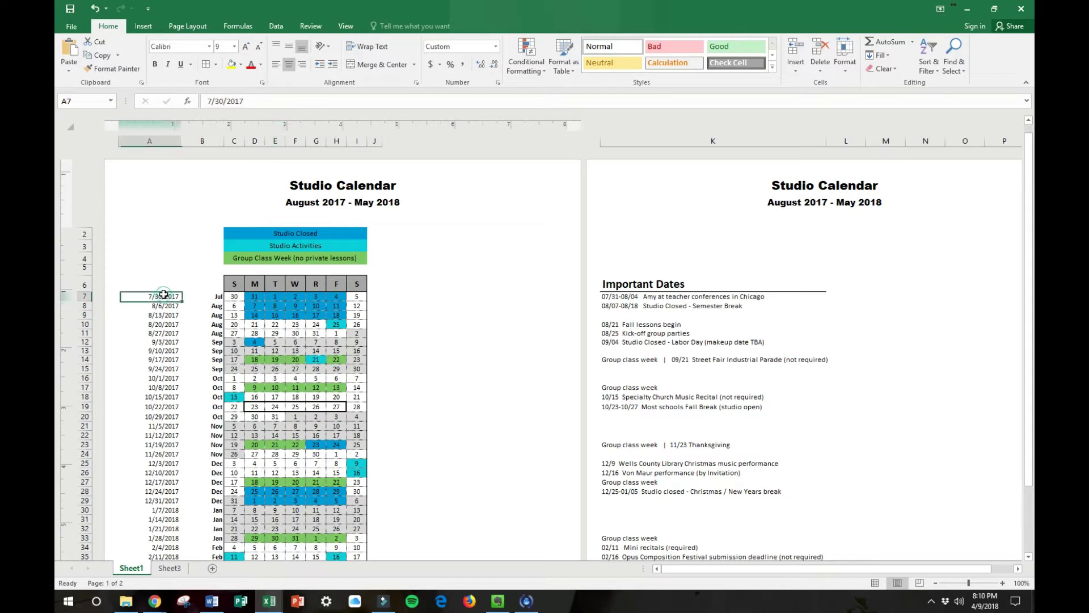
Unhide row 1, check its 0–6 offsets, then move to Sheet3.
{"action": "left_click", "coordinate": [71, 126]}
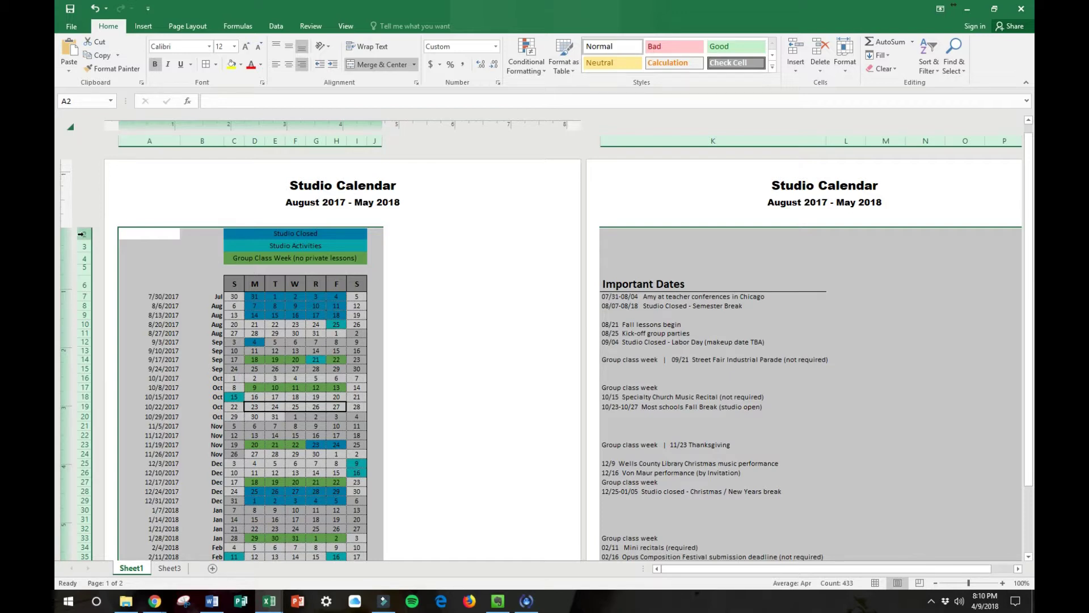
{"action": "right_click", "coordinate": [82, 234]}
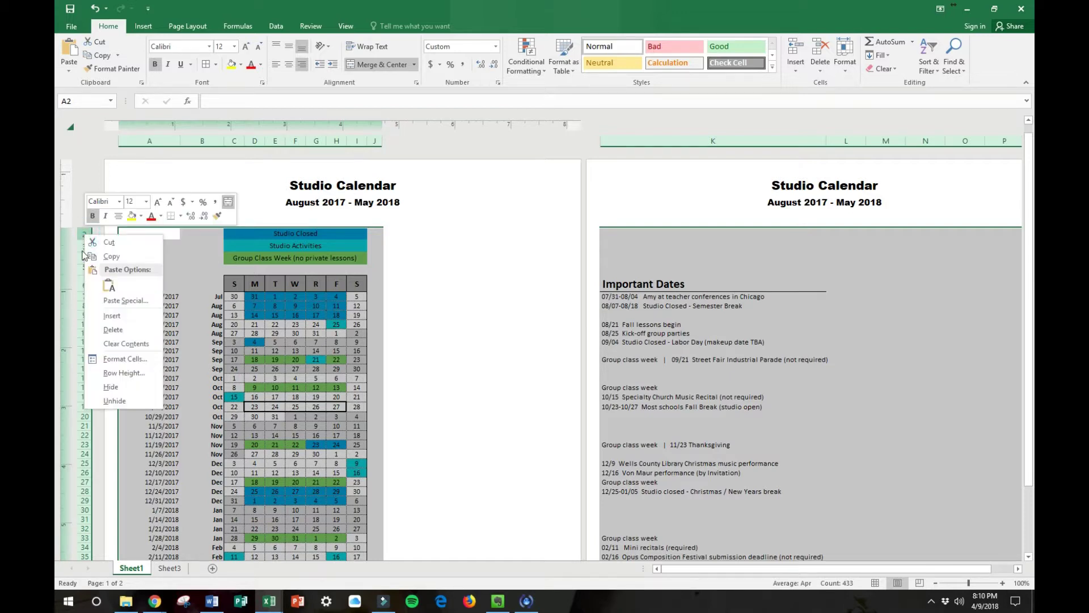
{"action": "left_click", "coordinate": [114, 405]}
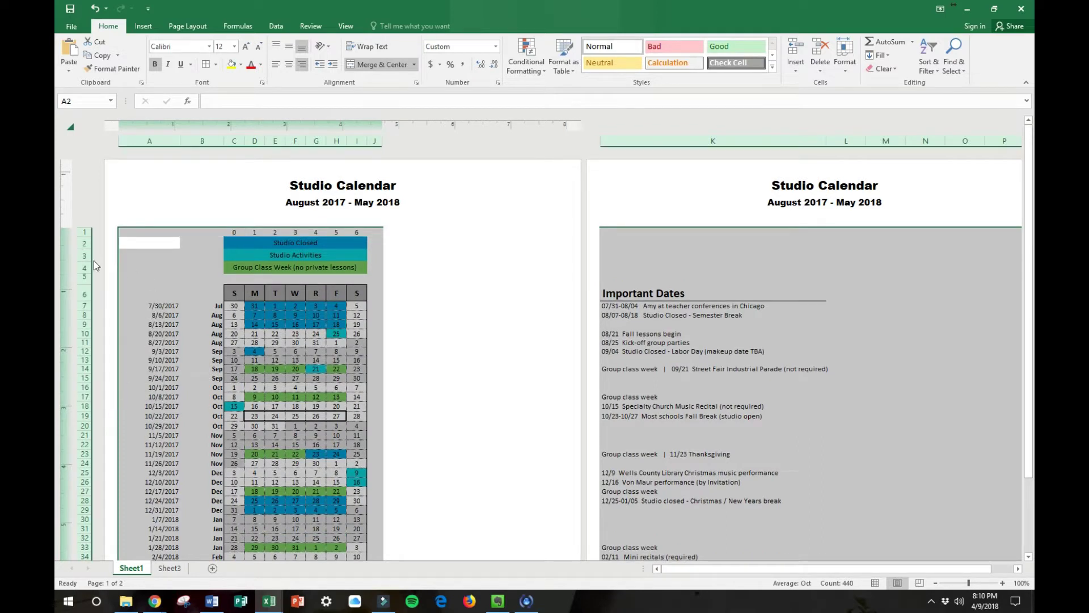
{"action": "left_click", "coordinate": [84, 231]}
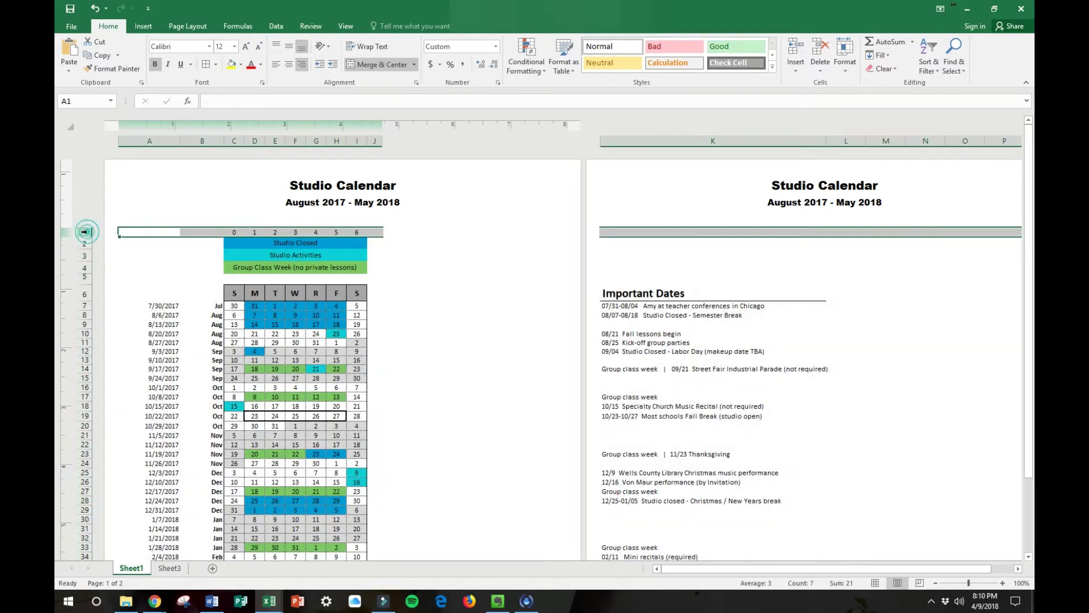
{"action": "left_click", "coordinate": [234, 232]}
{"action": "key", "text": "Right"}
{"action": "key", "text": "Right"}
{"action": "key", "text": "Right"}
{"action": "key", "text": "Right"}
{"action": "key", "text": "Right"}
{"action": "key", "text": "Right"}
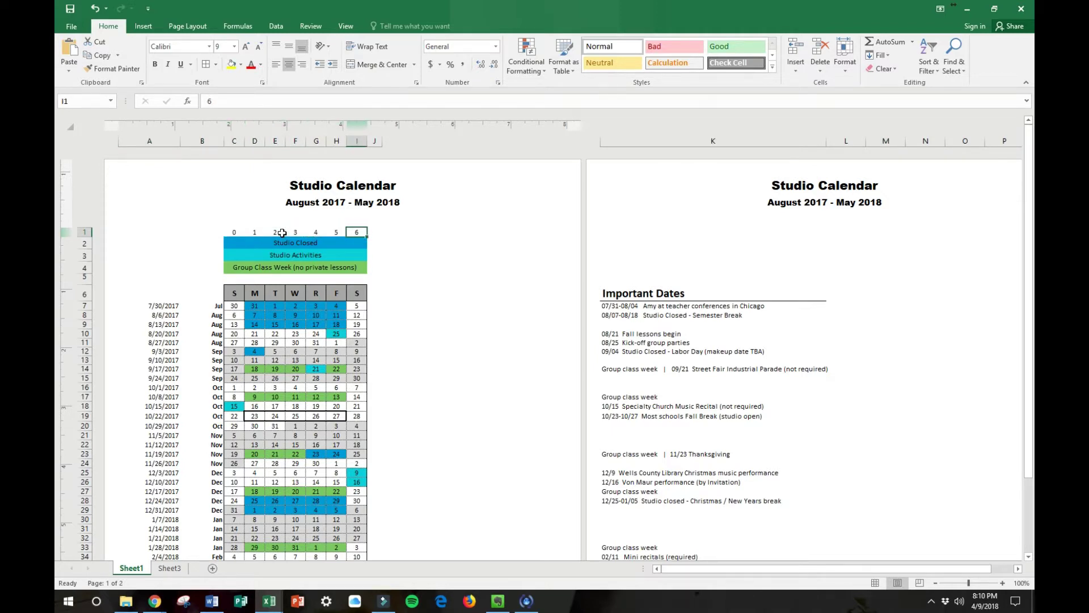
{"action": "left_click", "coordinate": [235, 294]}
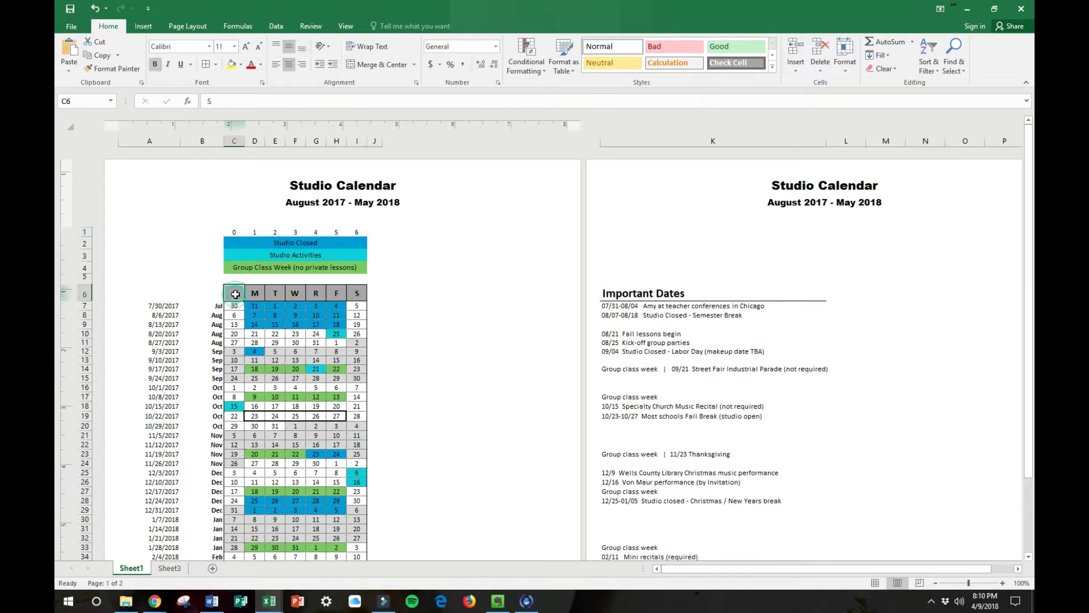
{"action": "left_click", "coordinate": [169, 568]}
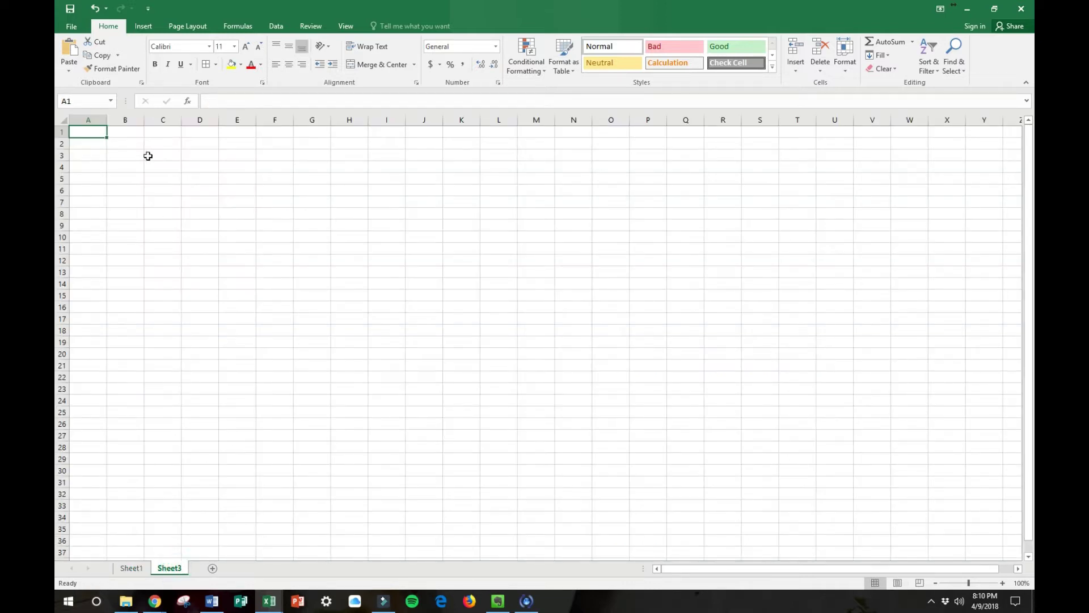
Enter the offsets 0, 1, 2, 3, 4, 5, 6 across C1:I1 of Sheet3.
{"action": "key", "text": "Right"}
{"action": "key", "text": "Right"}
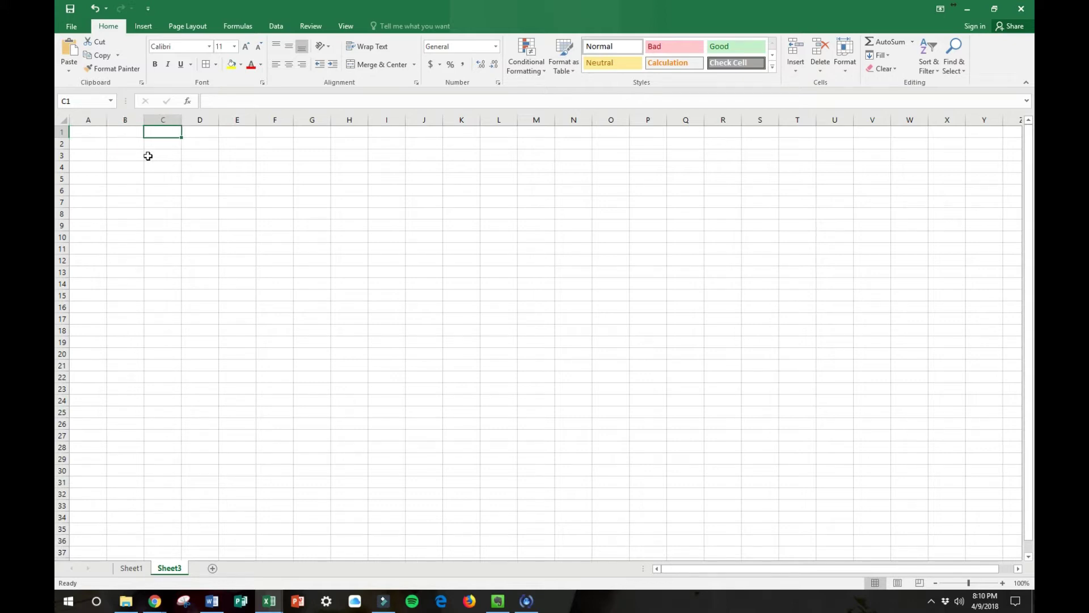
{"action": "type", "text": "0"}
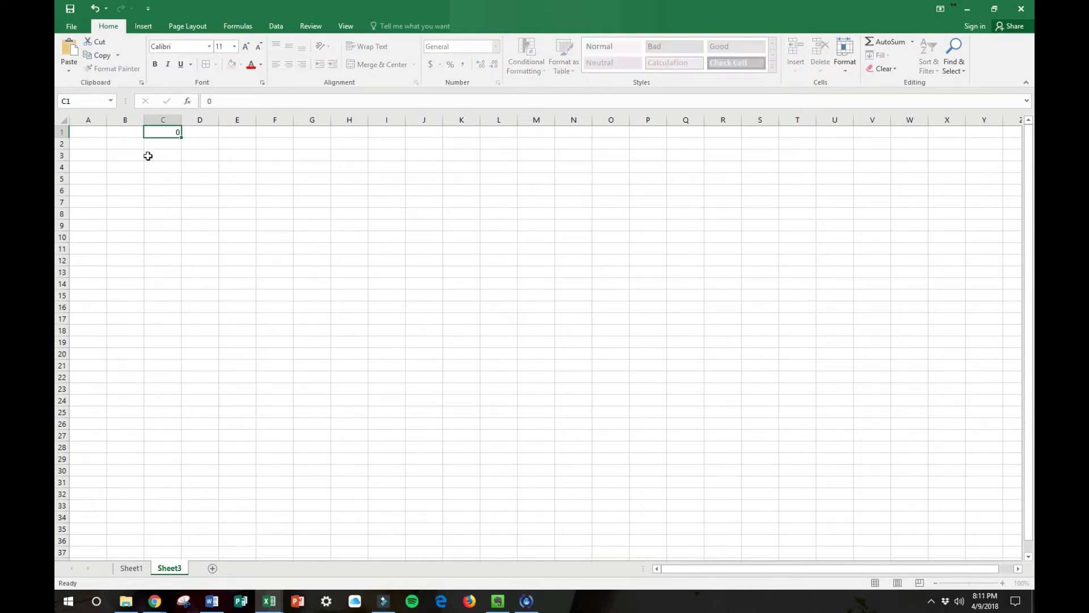
{"action": "key", "text": "Right"}
{"action": "type", "text": "1"}
{"action": "key", "text": "Right"}
{"action": "type", "text": "2"}
{"action": "key", "text": "Right"}
{"action": "type", "text": "3"}
{"action": "key", "text": "Right"}
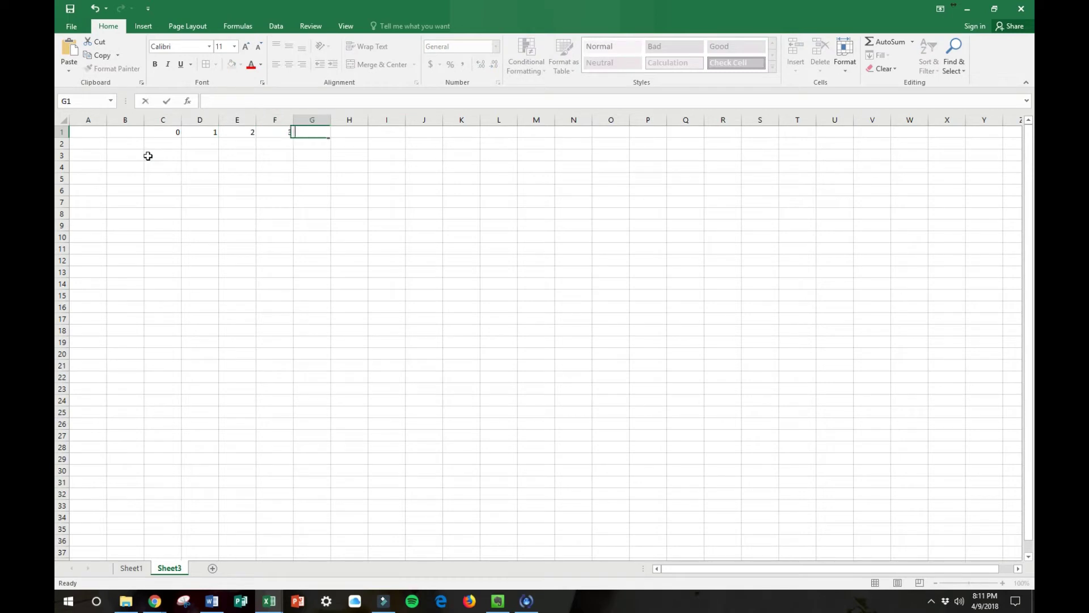
{"action": "type", "text": "4"}
{"action": "key", "text": "Right"}
{"action": "type", "text": "5"}
{"action": "key", "text": "Right"}
{"action": "type", "text": "6"}
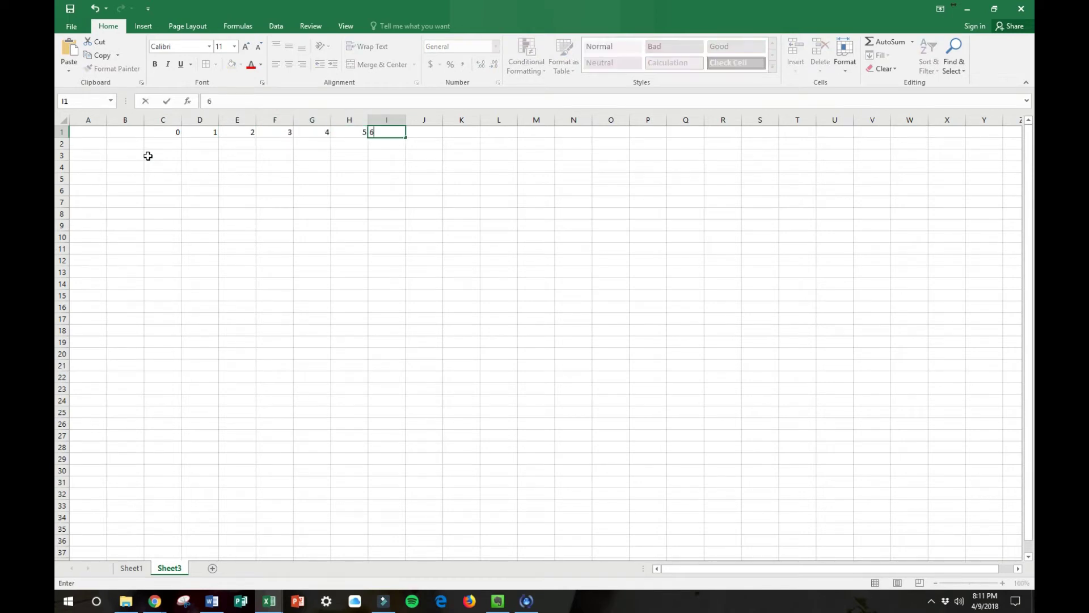
{"action": "key", "text": "Return"}
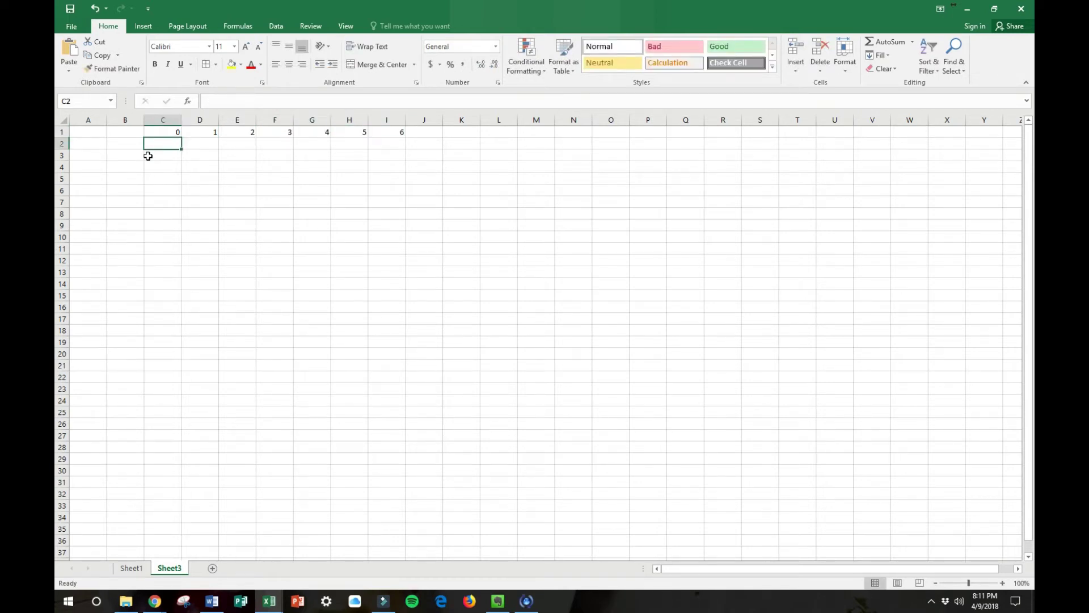
{"action": "key", "text": "Left"}
{"action": "key", "text": "Left"}
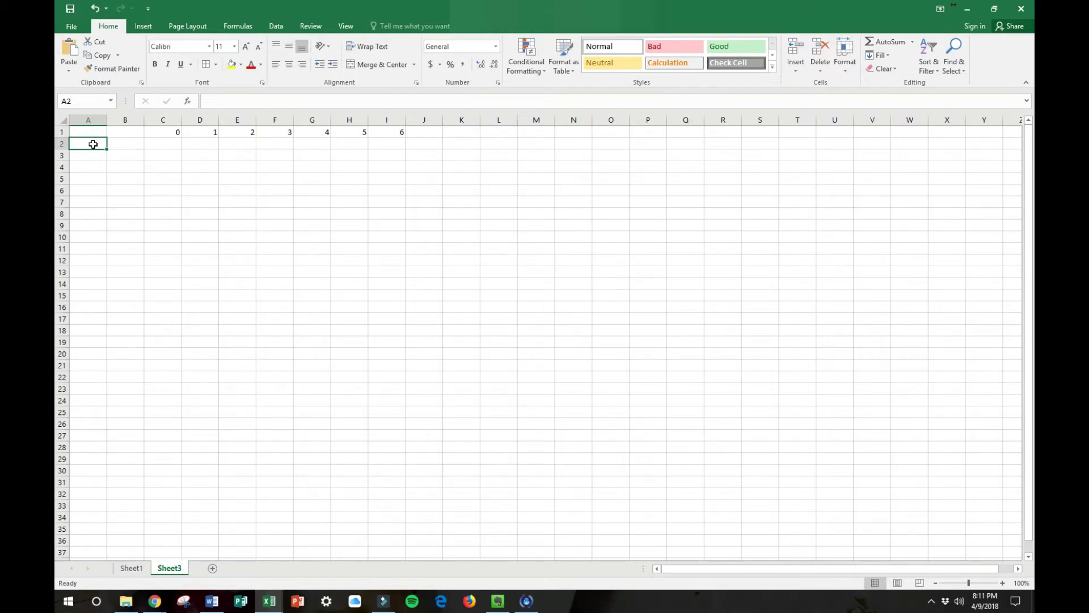
Enter 7/29/2018 in A2 and =A2+7 in A3 so it shows 8/5/2018.
{"action": "type", "text": "7/29/2018"}
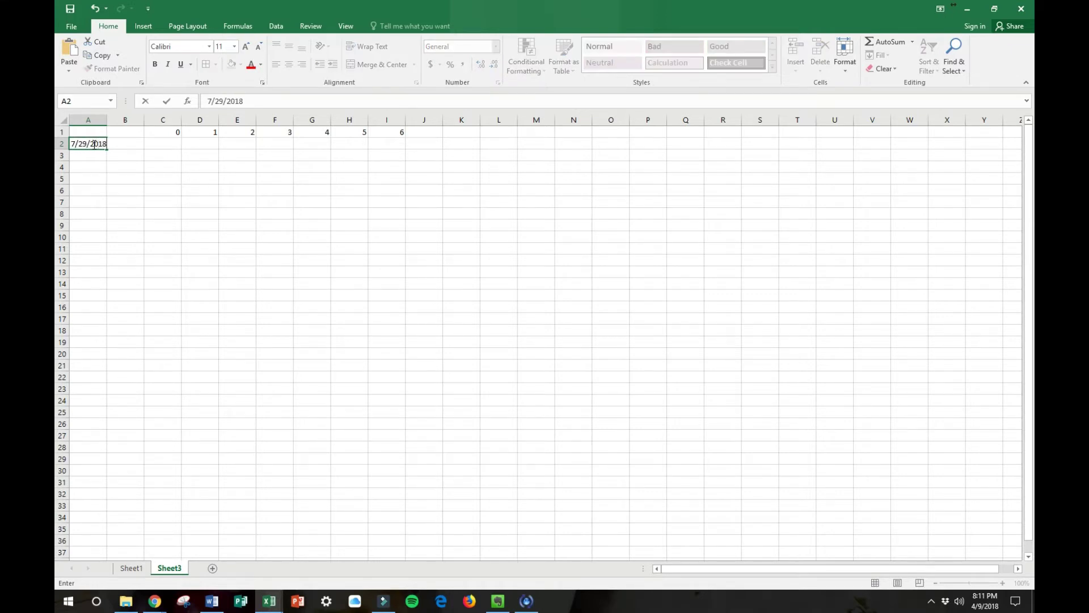
{"action": "key", "text": "Tab"}
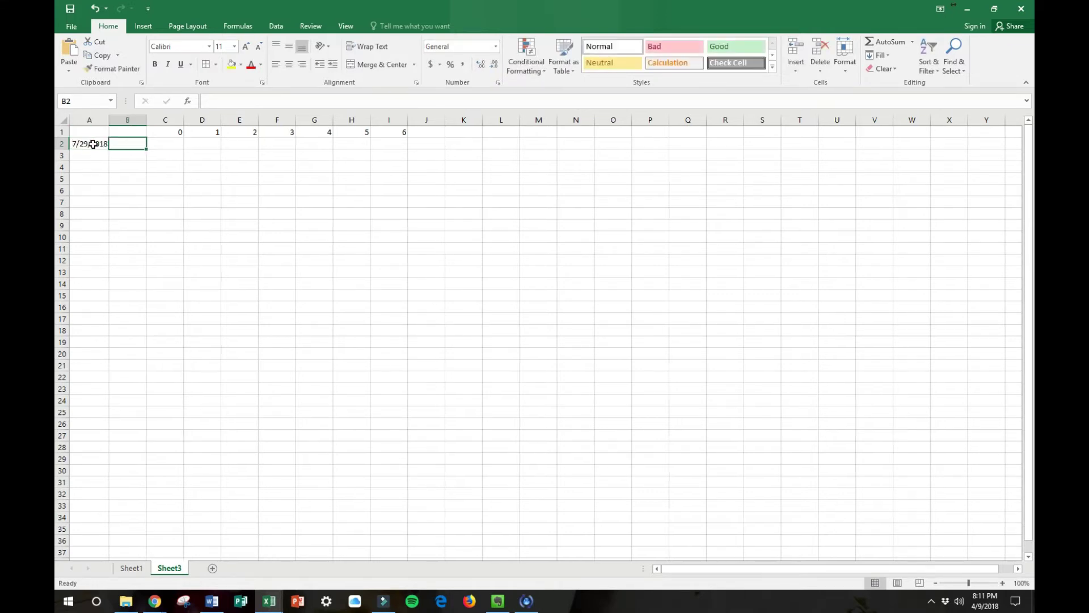
{"action": "left_click", "coordinate": [95, 146]}
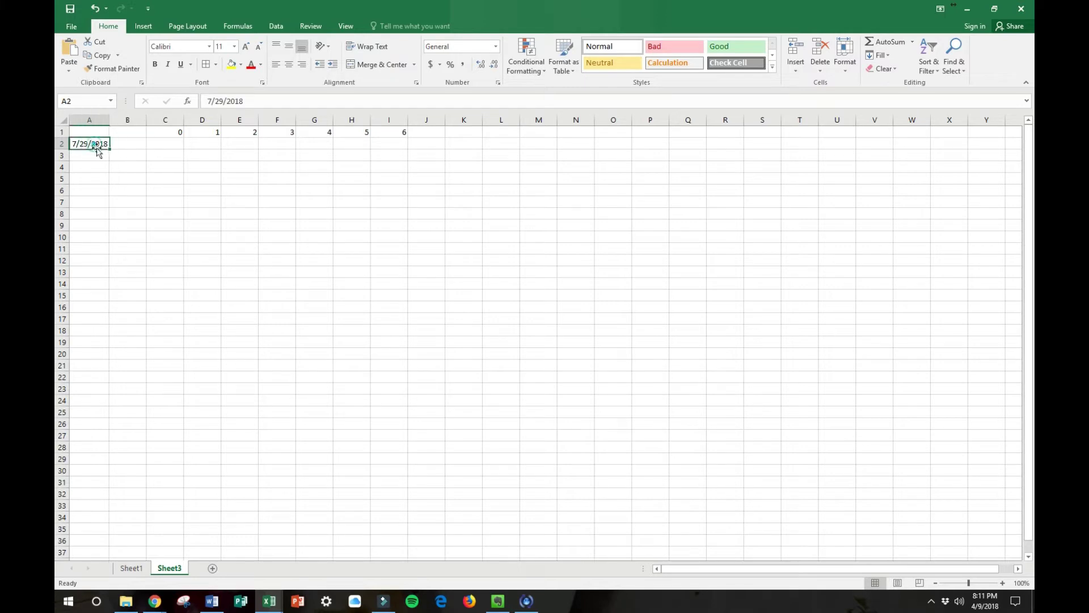
{"action": "left_click", "coordinate": [90, 155]}
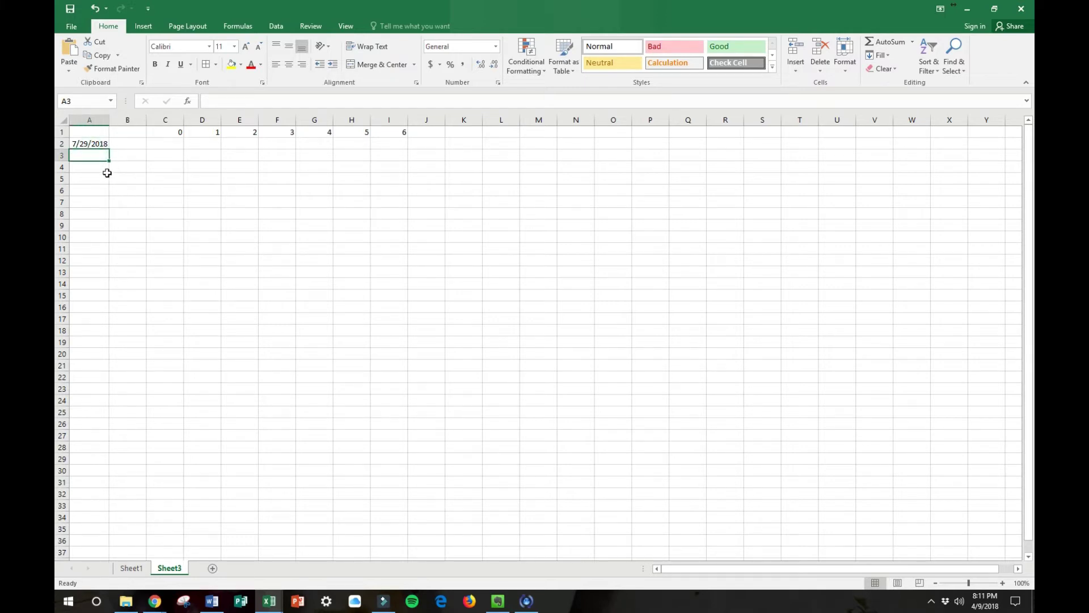
{"action": "type", "text": "="}
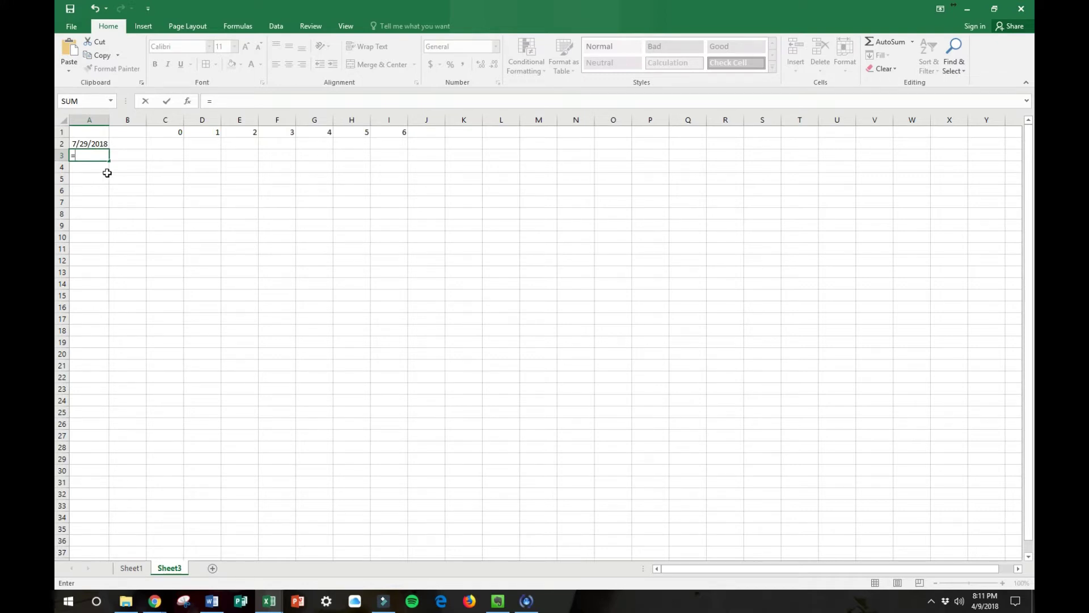
{"action": "left_click", "coordinate": [99, 144]}
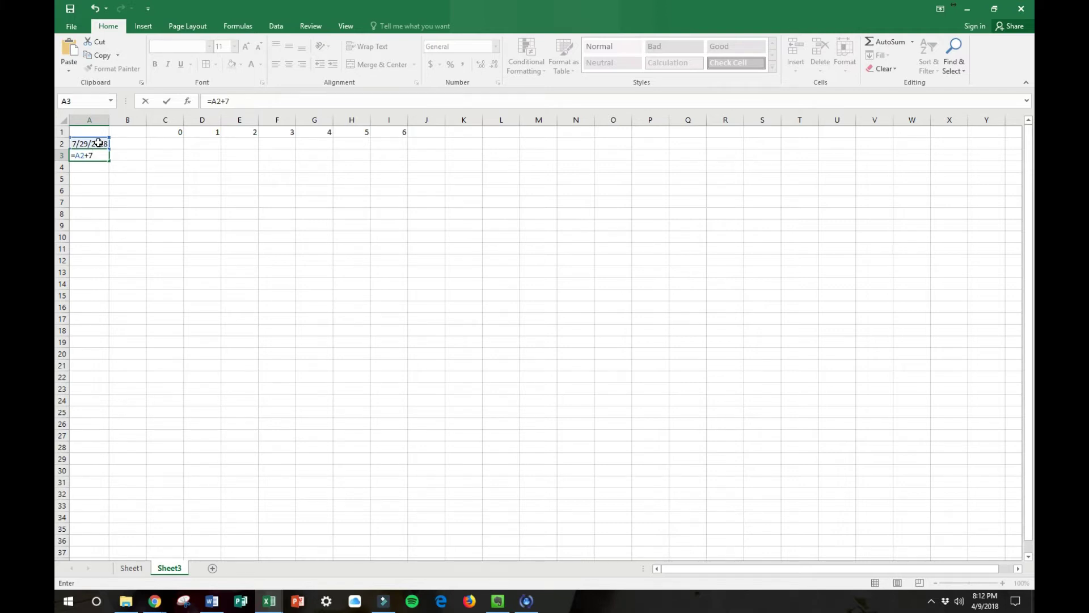
{"action": "key", "text": "Return"}
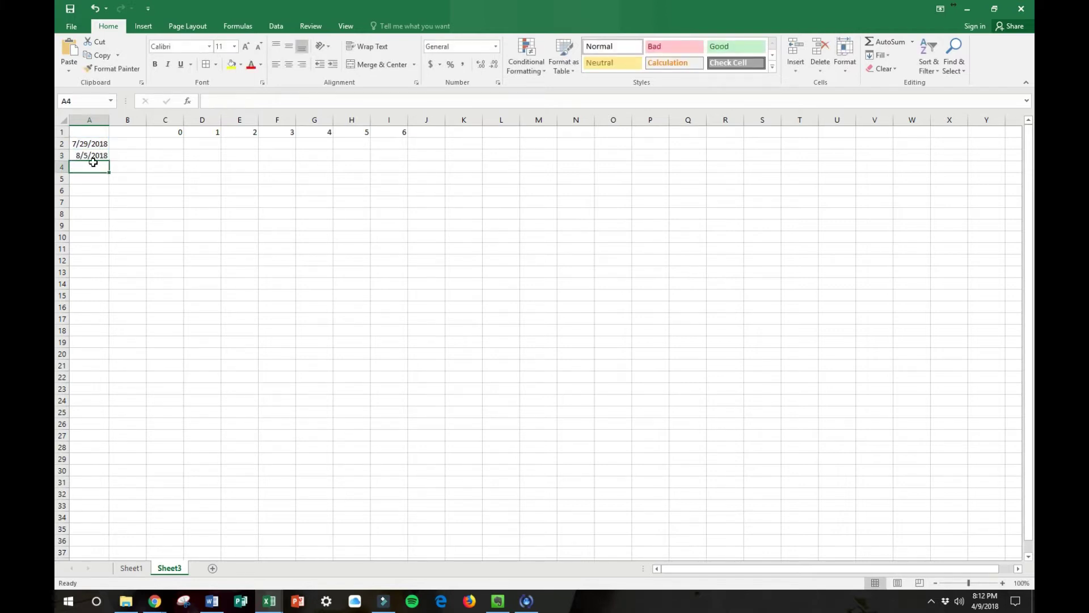
{"action": "left_click", "coordinate": [92, 156]}
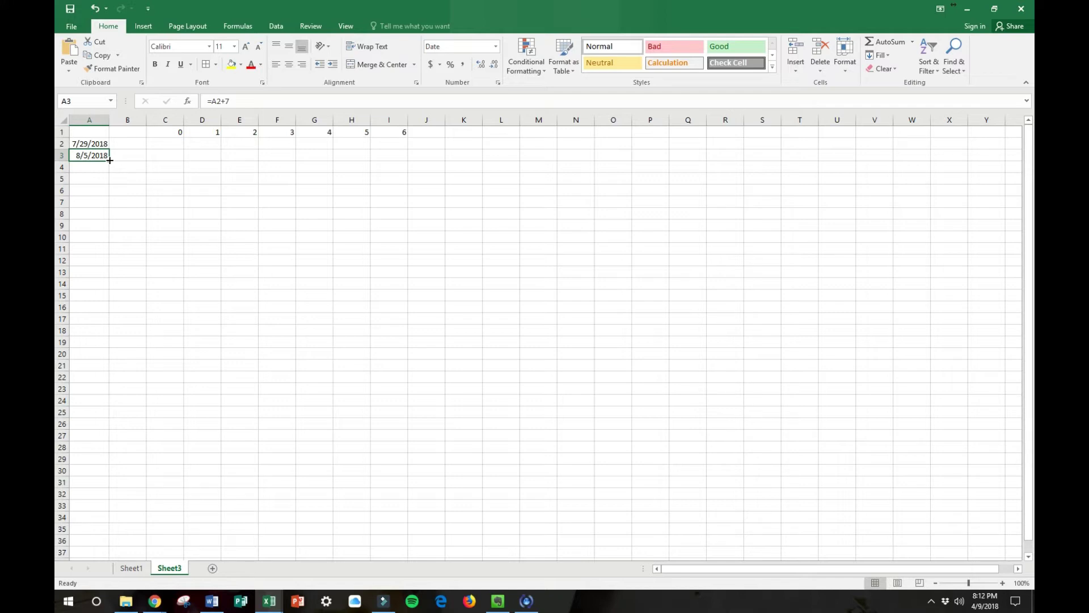
Fill A3's weekly formula down to A55 (through 8/4/2019) and autofit column A.
{"action": "left_click_drag", "start_coordinate": [110, 161], "coordinate": [110, 161]}
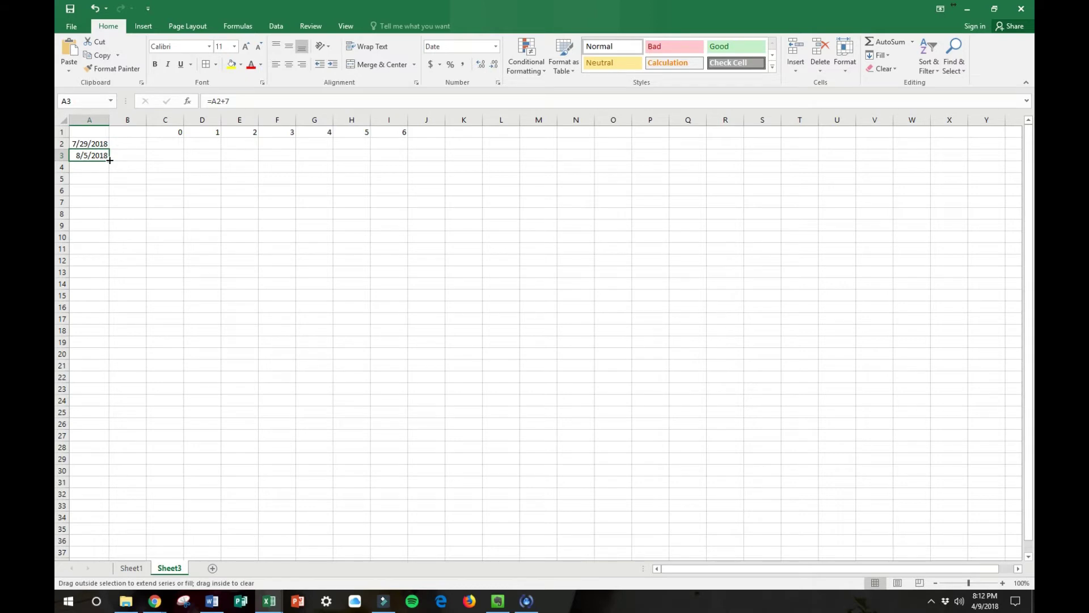
{"action": "left_click_drag", "start_coordinate": [110, 161], "coordinate": [97, 314]}
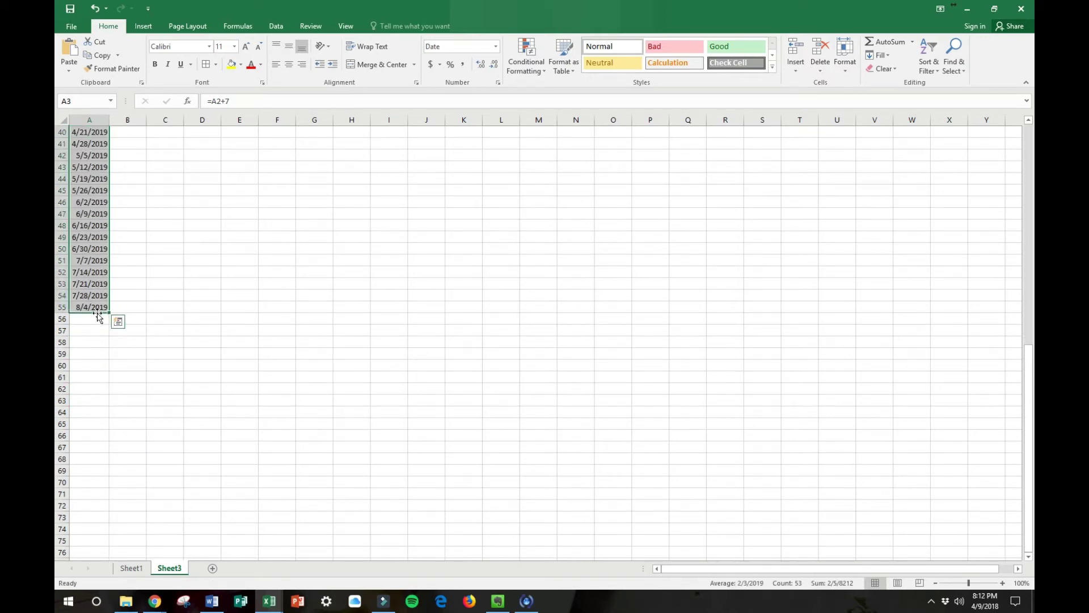
{"action": "left_click", "coordinate": [89, 306]}
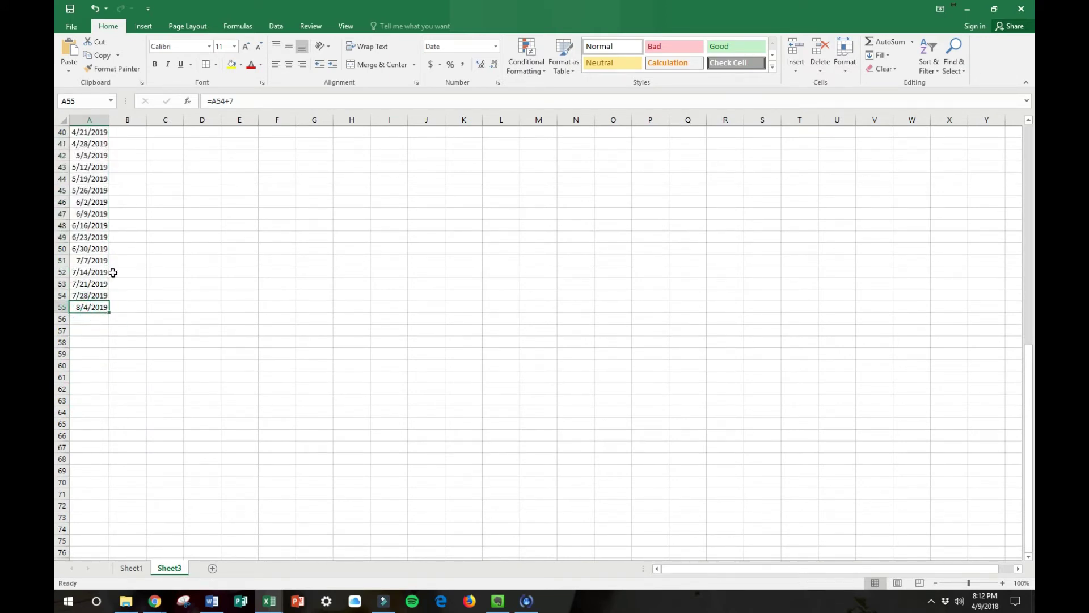
{"action": "double_click", "coordinate": [109, 119]}
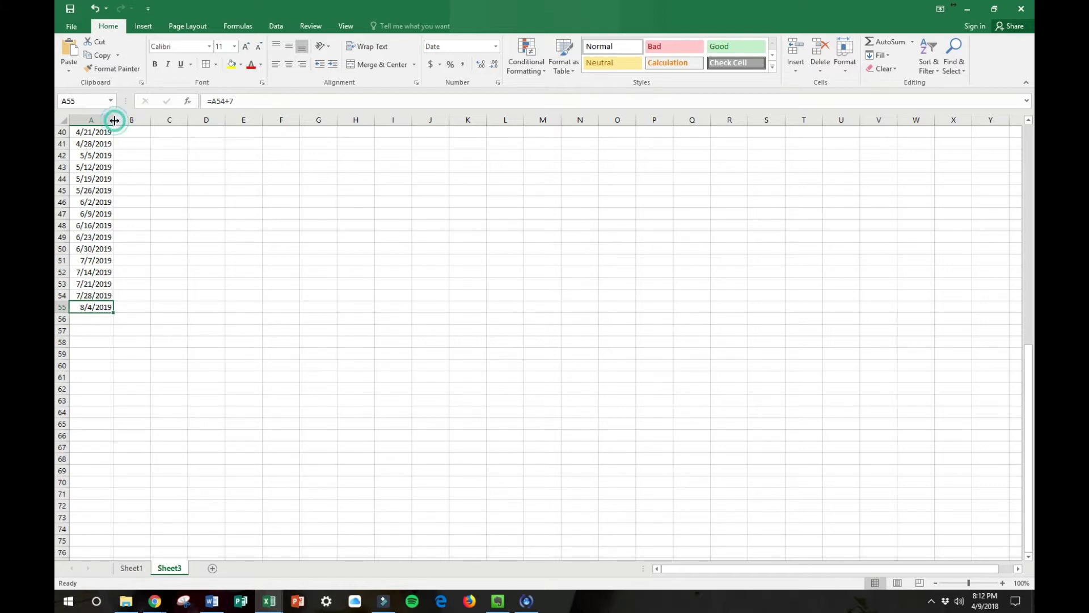
{"action": "scroll", "coordinate": [112, 291], "scroll_direction": "up", "scroll_amount": 13}
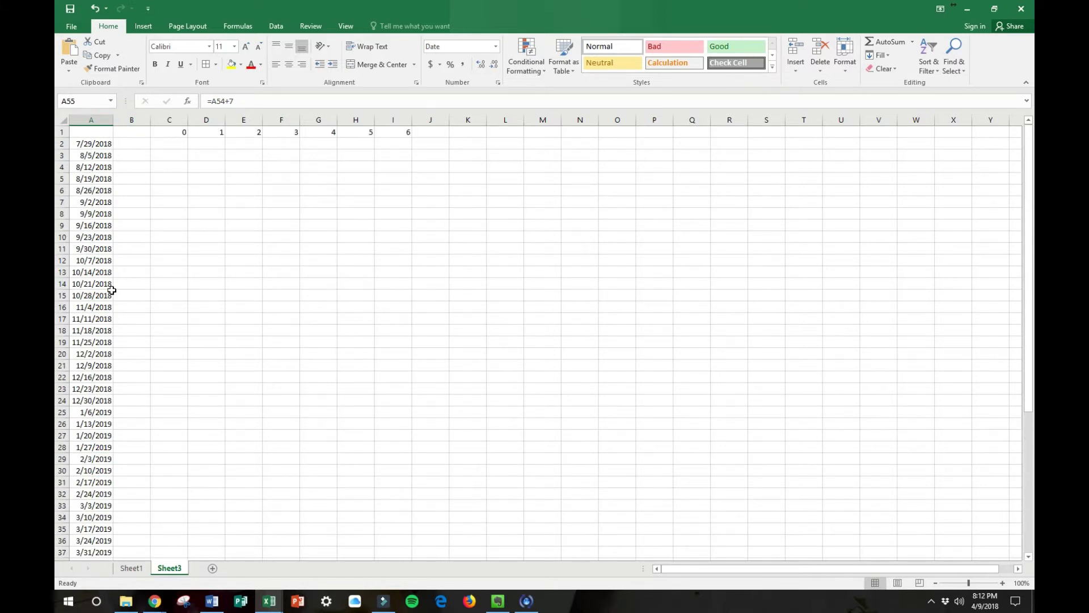
{"action": "left_click", "coordinate": [139, 144]}
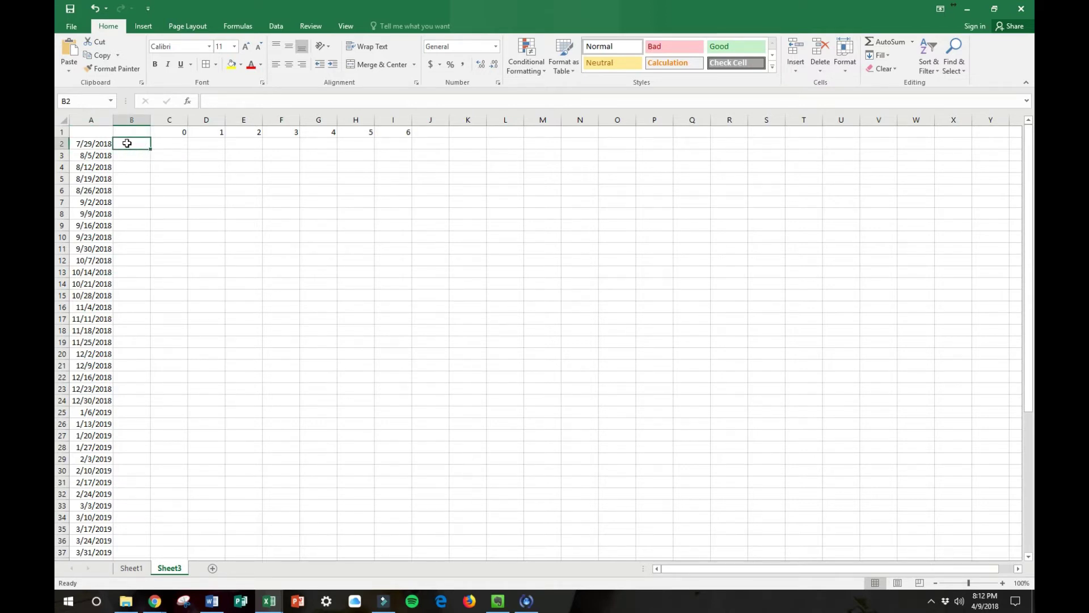
{"action": "right_click", "coordinate": [127, 144]}
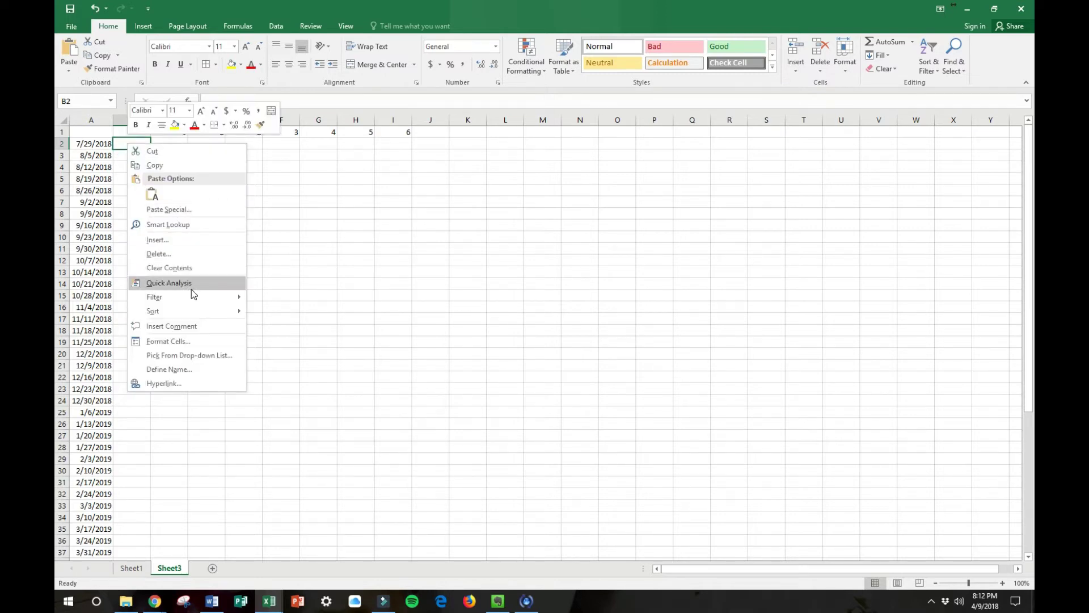
Apply the custom number format [$-en-US]mmm;@ to cell B2.
{"action": "left_click", "coordinate": [206, 345]}
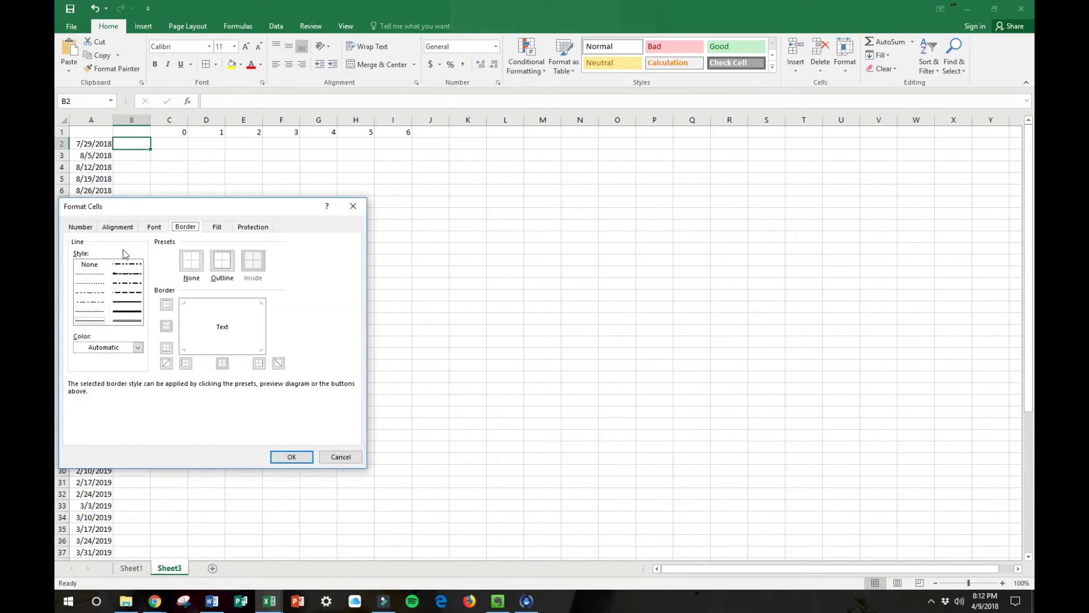
{"action": "left_click", "coordinate": [78, 229]}
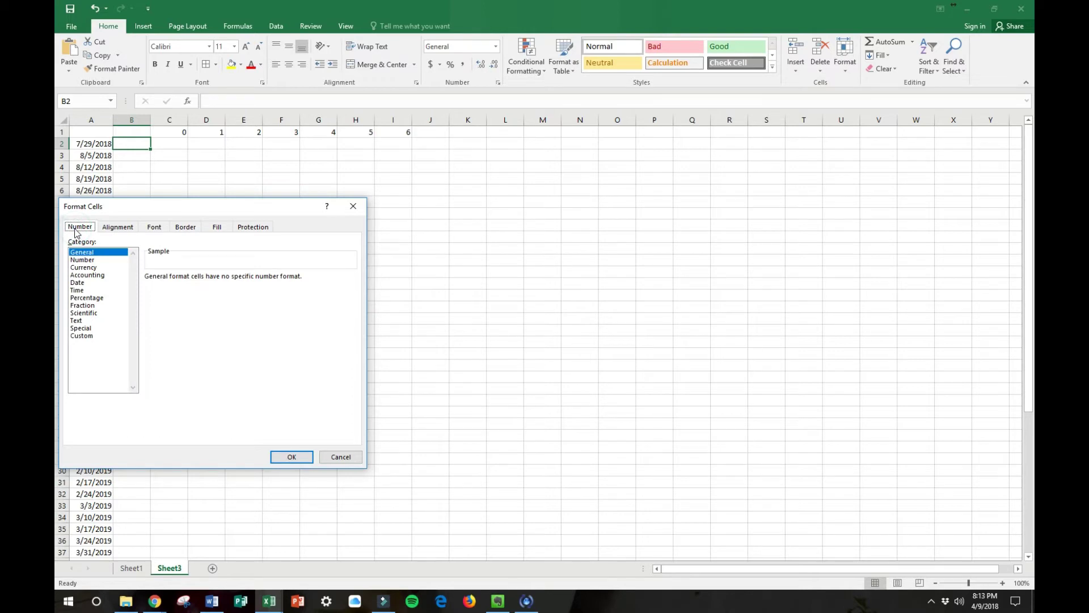
{"action": "left_click", "coordinate": [83, 336]}
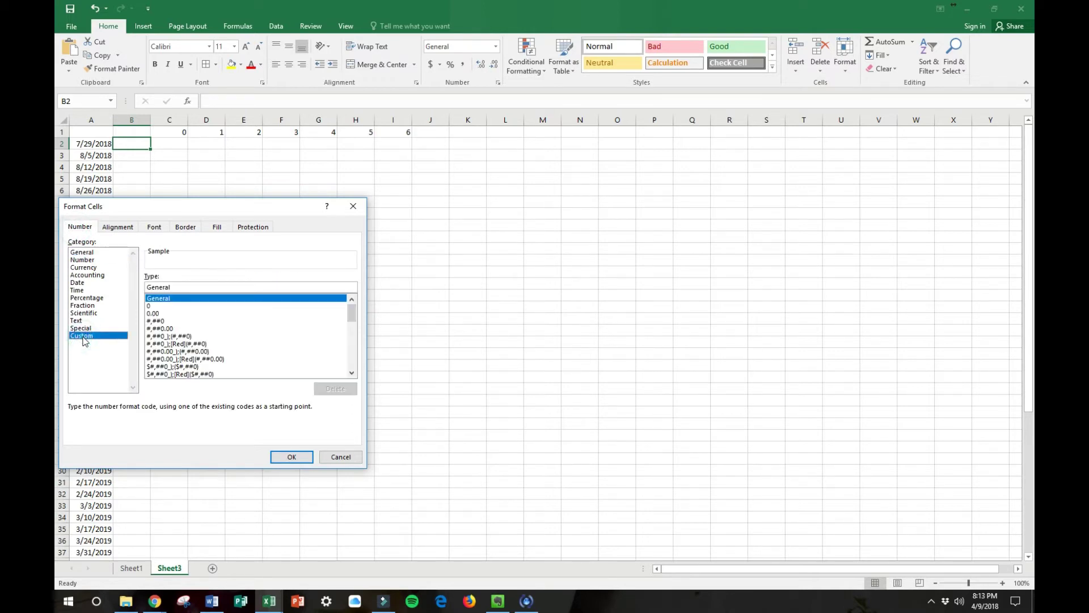
{"action": "left_click", "coordinate": [351, 331]}
{"action": "left_click_drag", "start_coordinate": [352, 331], "coordinate": [349, 359]}
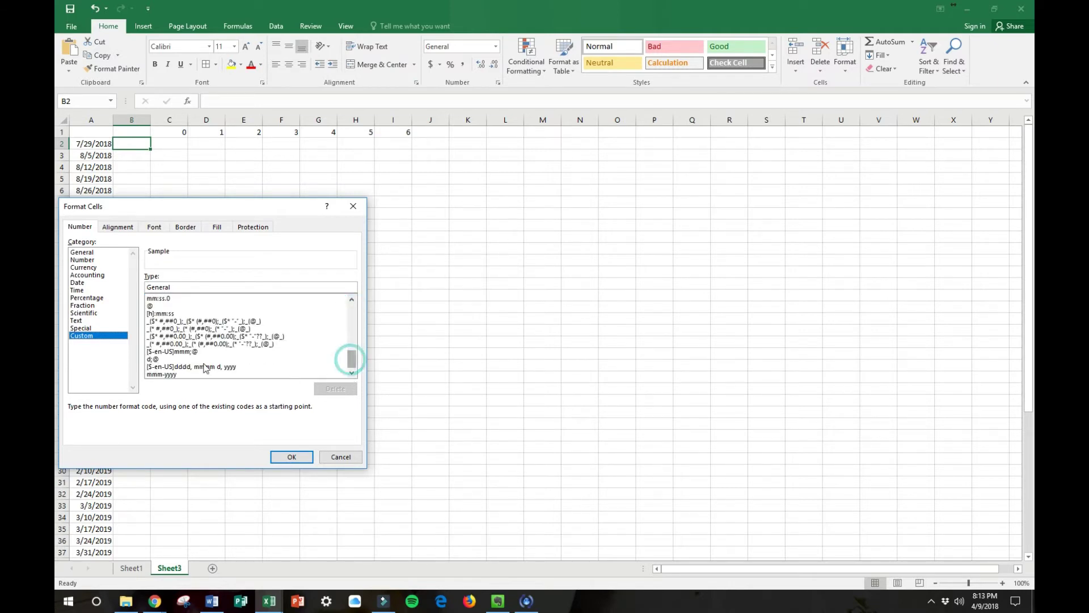
{"action": "left_click", "coordinate": [158, 353]}
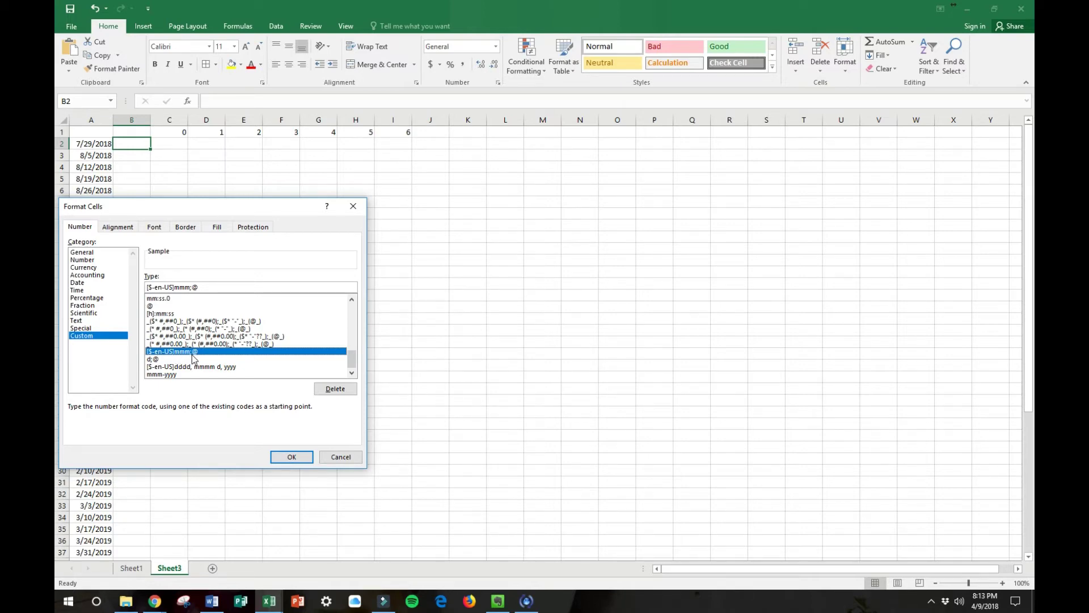
{"action": "left_click", "coordinate": [292, 457]}
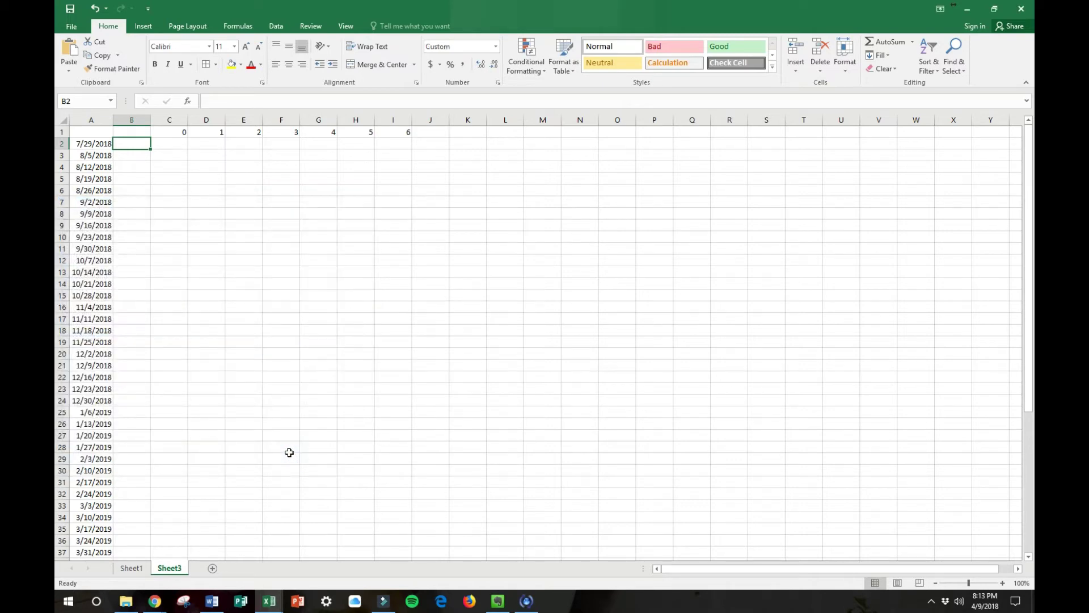
Enter =A2 in B2 and fill it down to B55 so each row shows its month.
{"action": "key", "text": "Left"}
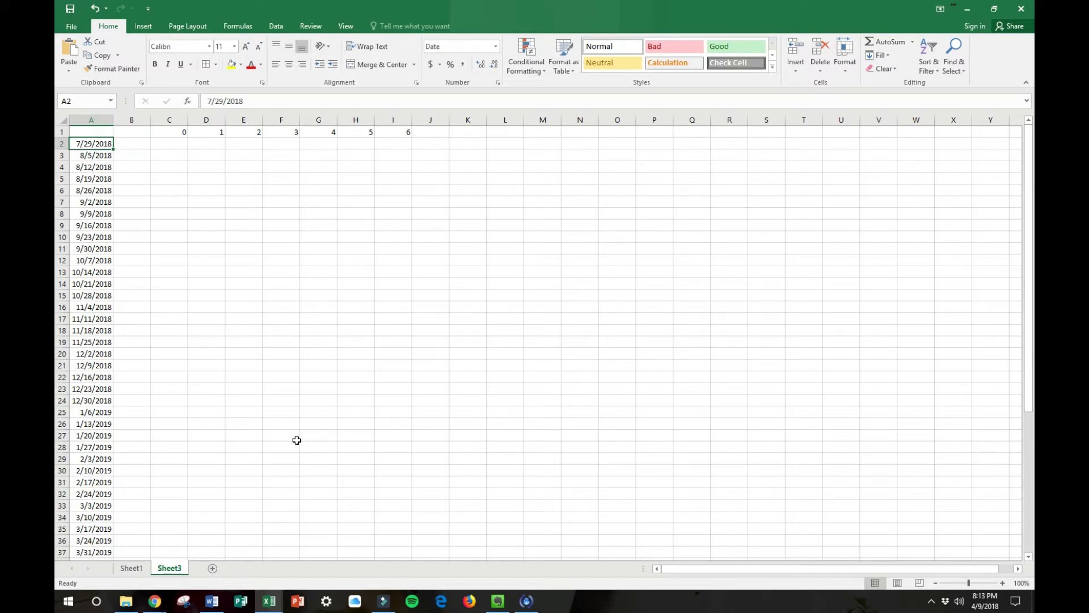
{"action": "key", "text": "Right"}
{"action": "type", "text": "="}
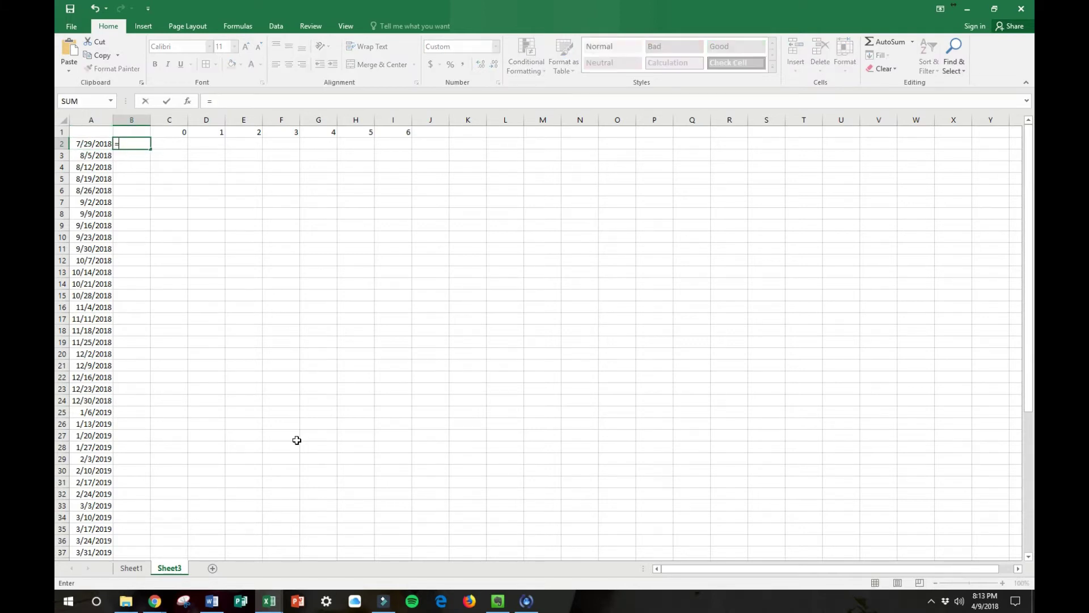
{"action": "left_click", "coordinate": [97, 145]}
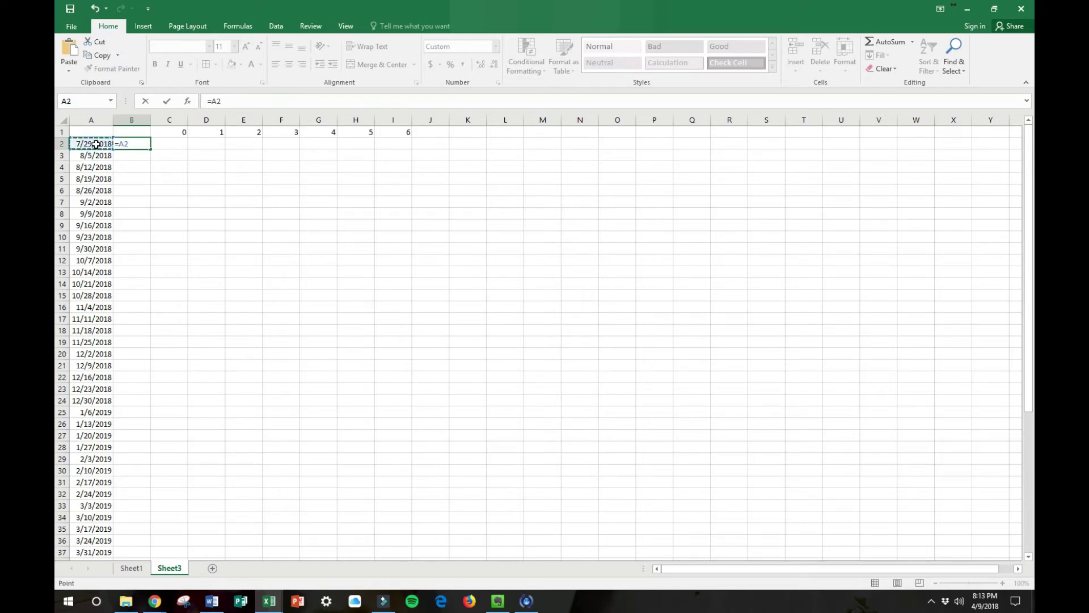
{"action": "key", "text": "Return"}
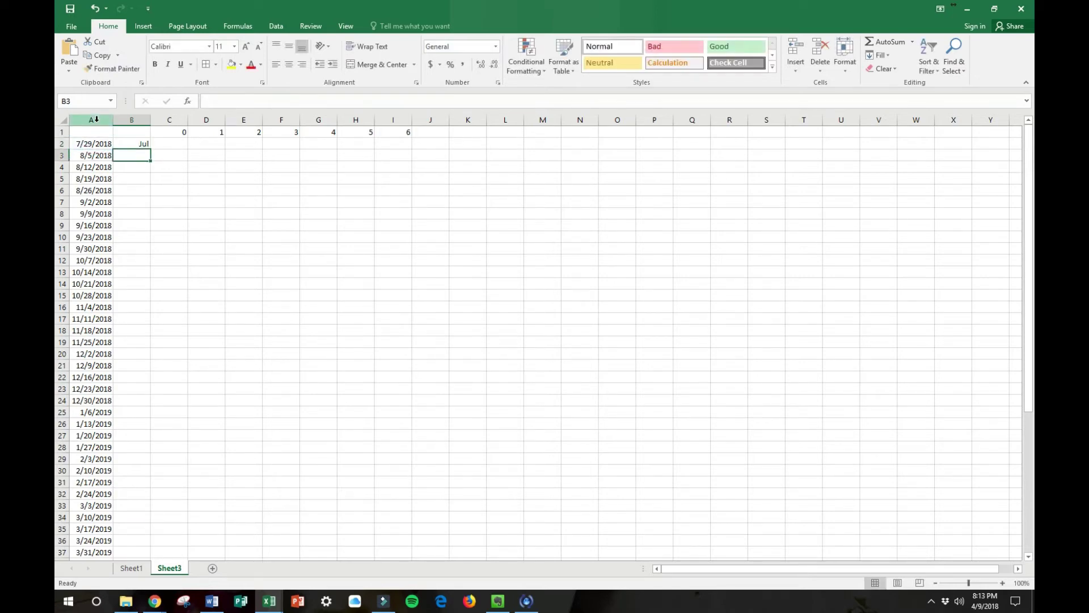
{"action": "key", "text": "Up"}
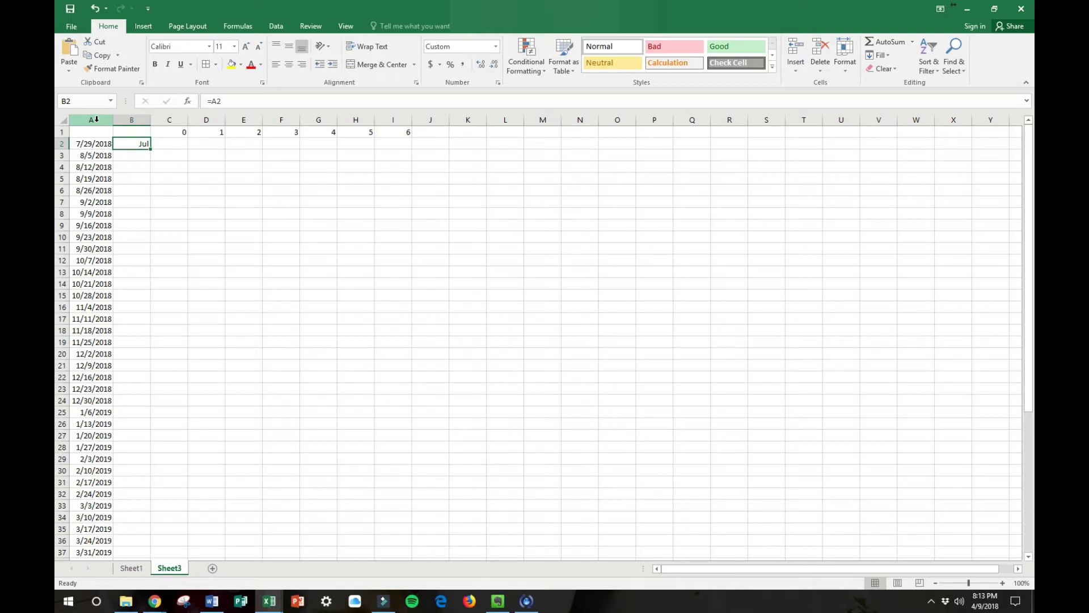
{"action": "key", "text": "Left"}
{"action": "key", "text": "Right"}
{"action": "left_click_drag", "start_coordinate": [150, 151], "coordinate": [150, 150]}
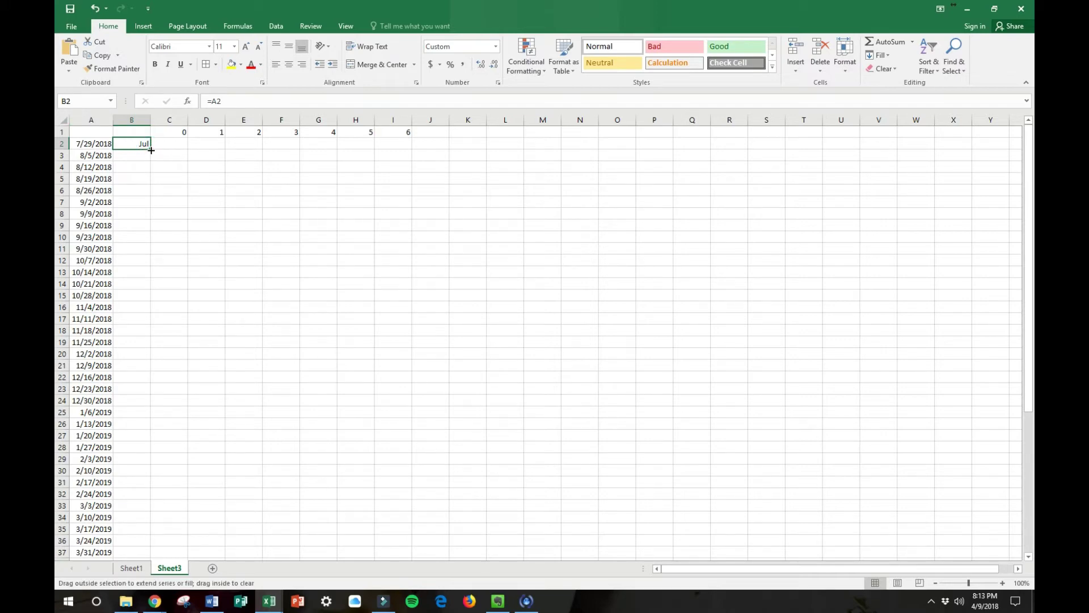
{"action": "left_click_drag", "start_coordinate": [151, 150], "coordinate": [148, 541]}
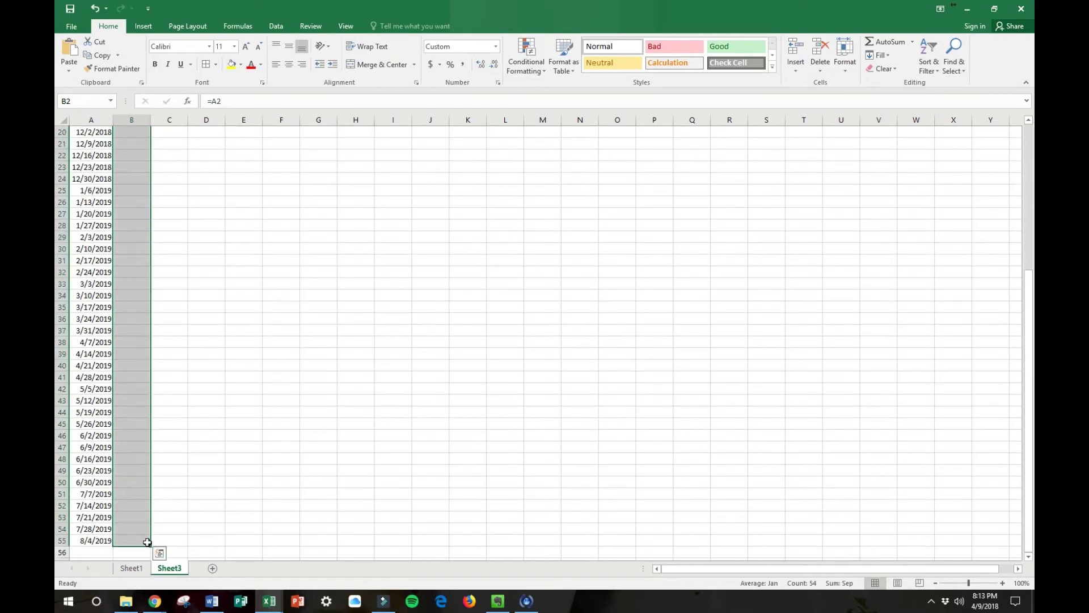
{"action": "scroll", "coordinate": [161, 420], "scroll_direction": "up", "scroll_amount": 6}
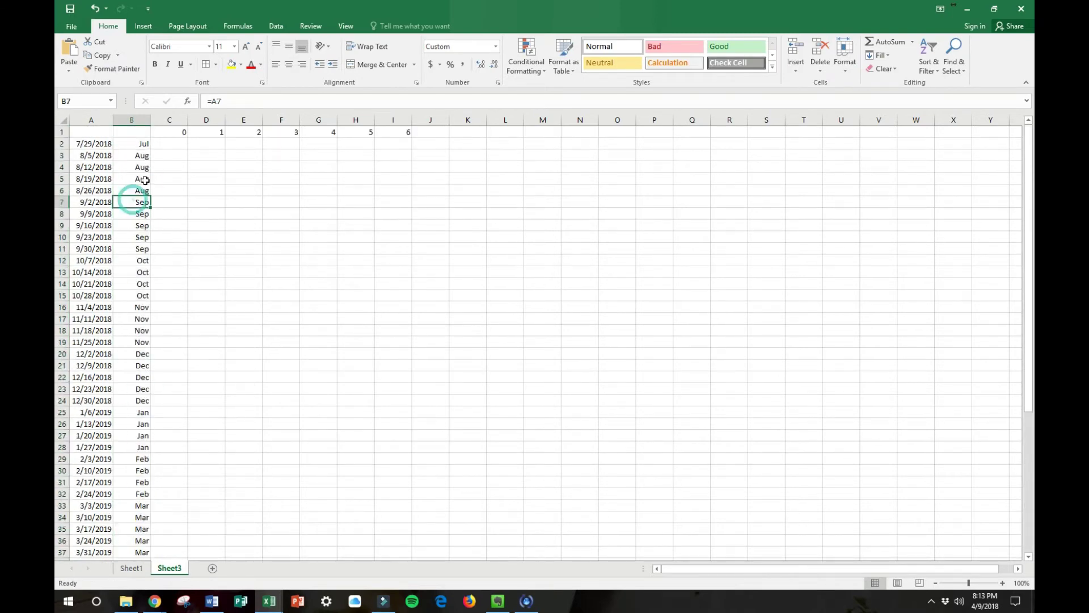
Enter =DAY($A2+C1) in C2 so it displays 29.
{"action": "left_click", "coordinate": [172, 145]}
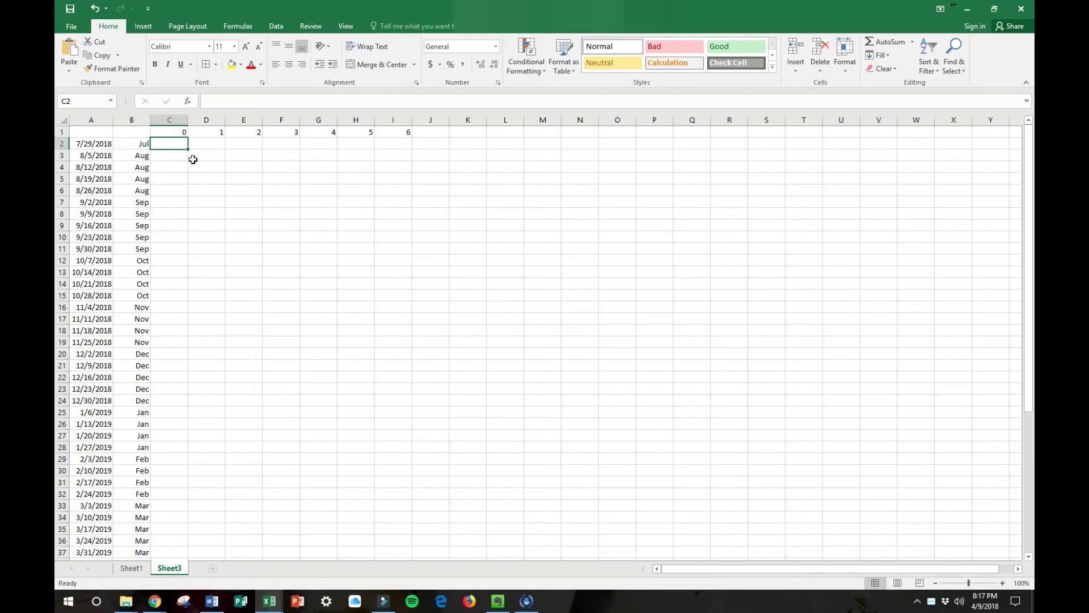
{"action": "type", "text": "="}
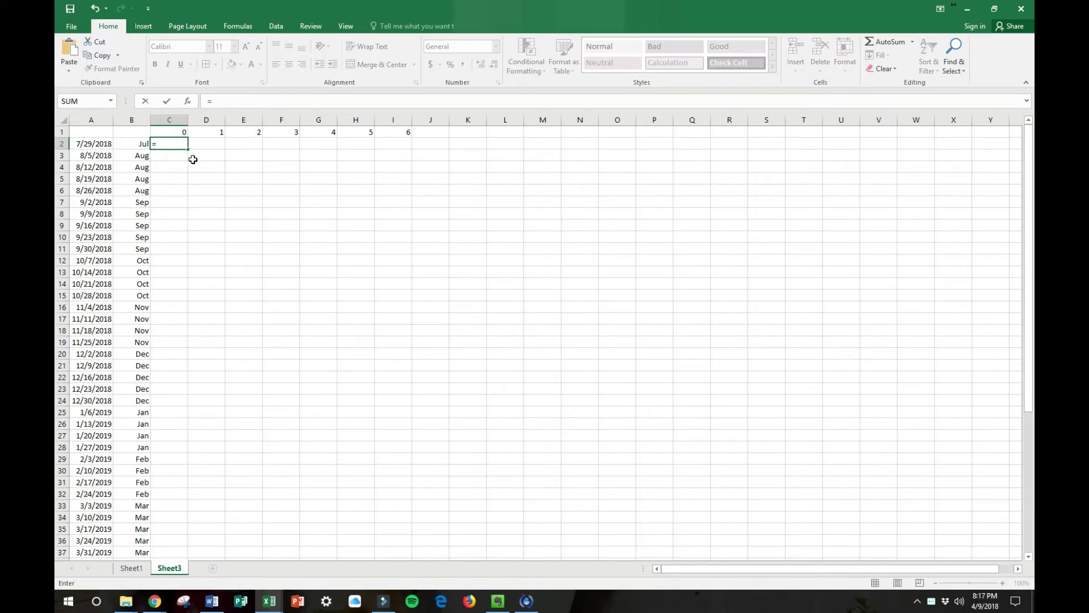
{"action": "type", "text": "DAY"}
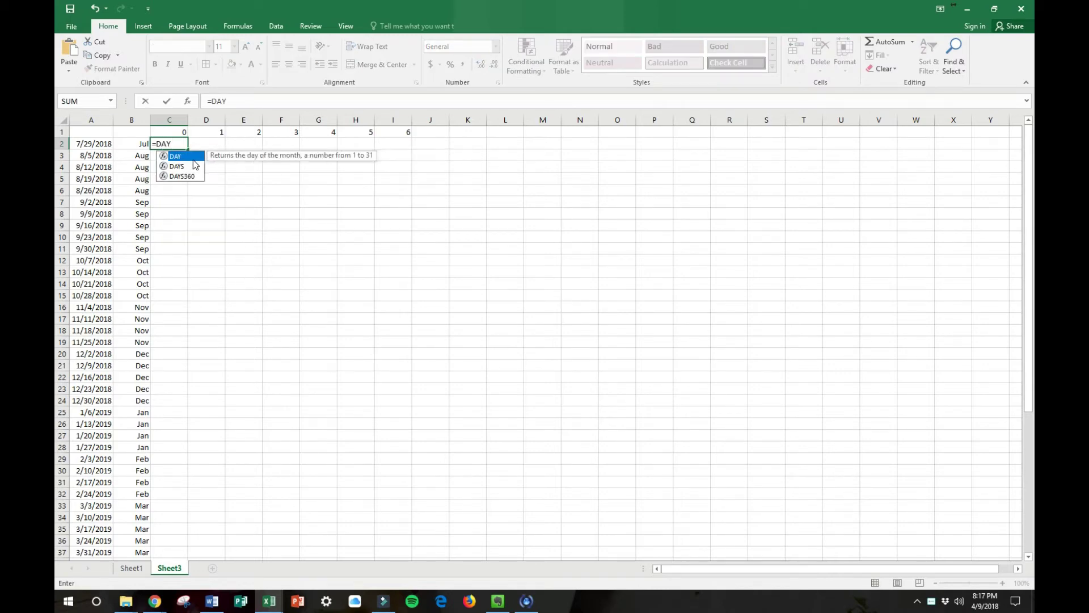
{"action": "type", "text": "("}
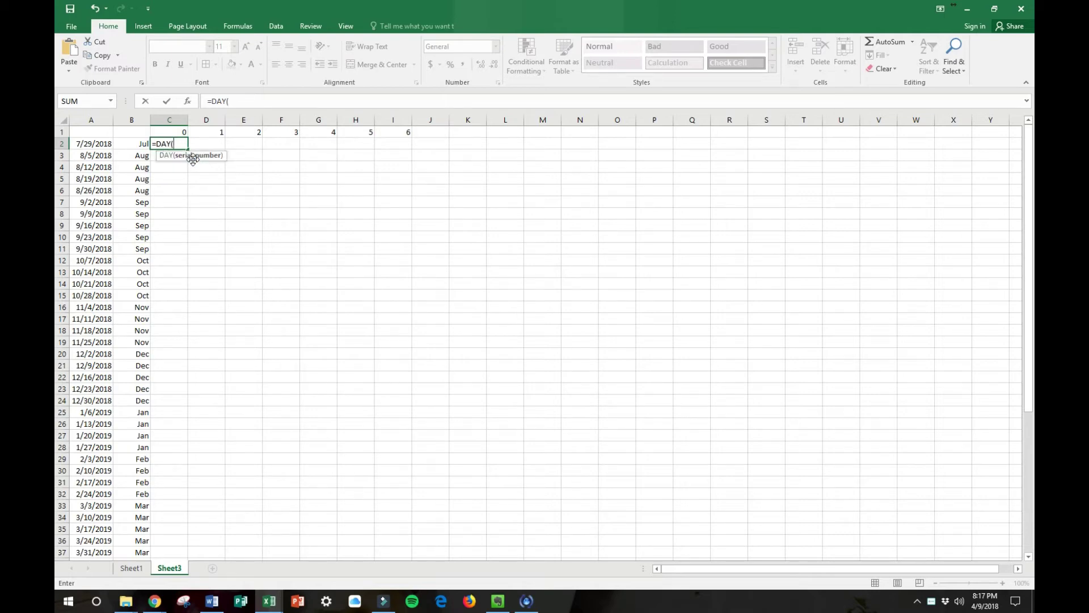
{"action": "type", "text": "$A2"}
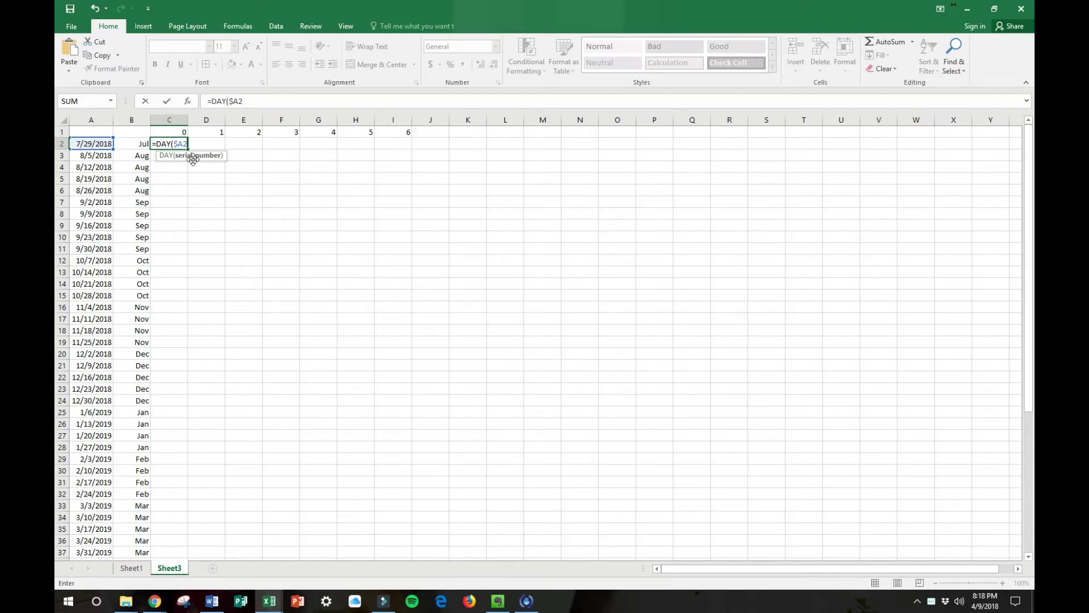
{"action": "type", "text": "+C"}
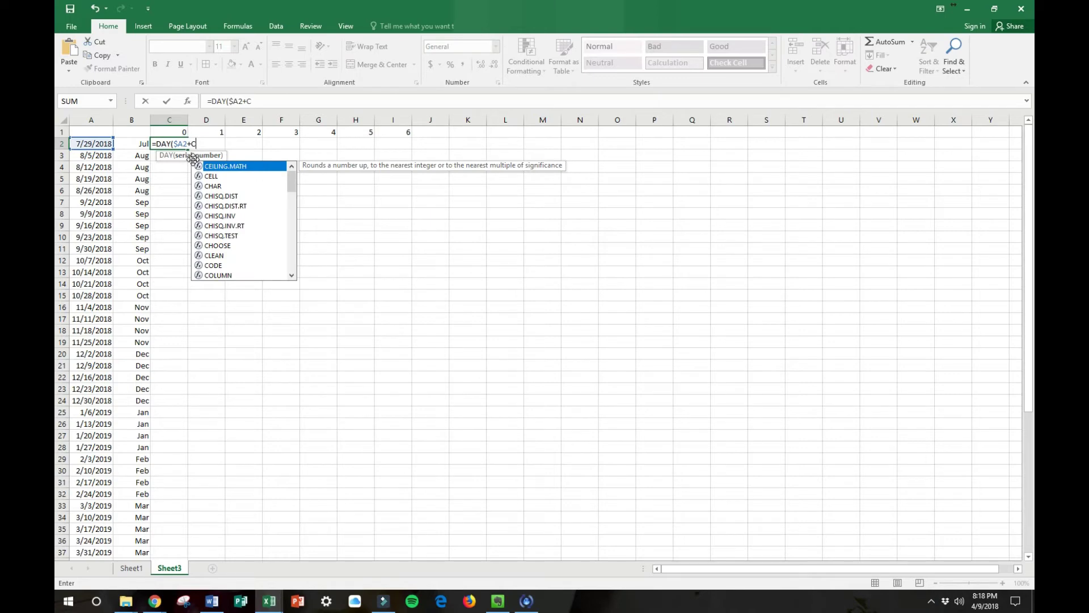
{"action": "type", "text": "1"}
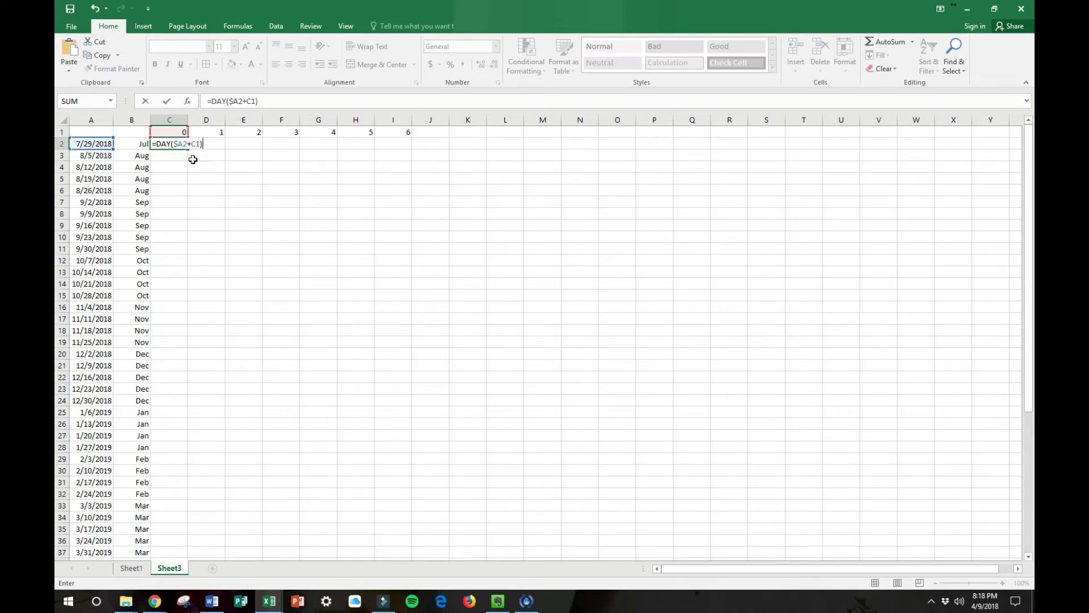
{"action": "key", "text": "ctrl+Return"}
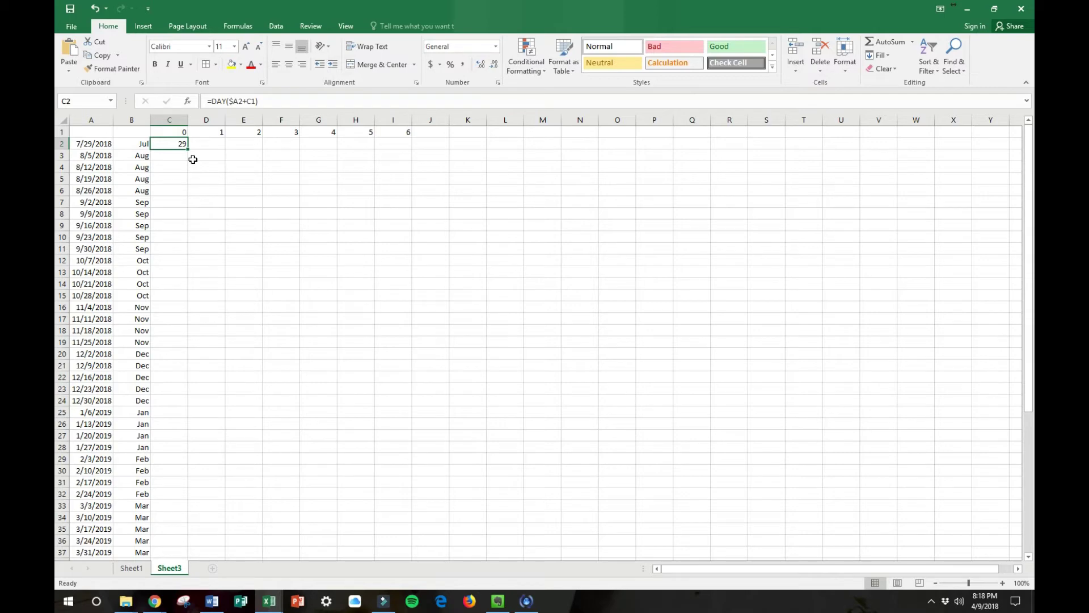
{"action": "key", "text": "Right"}
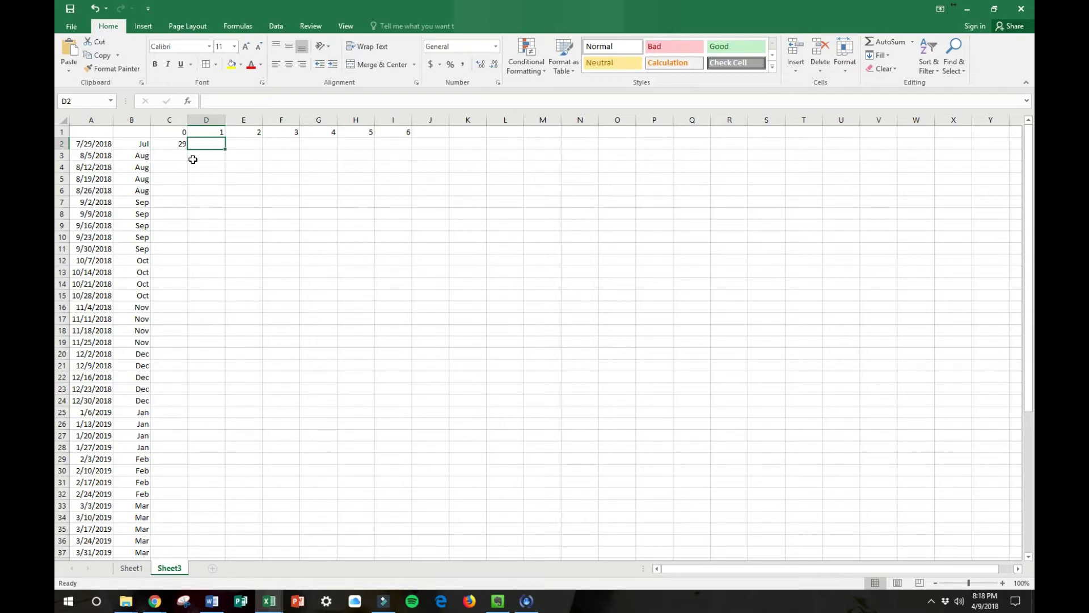
{"action": "key", "text": "Left"}
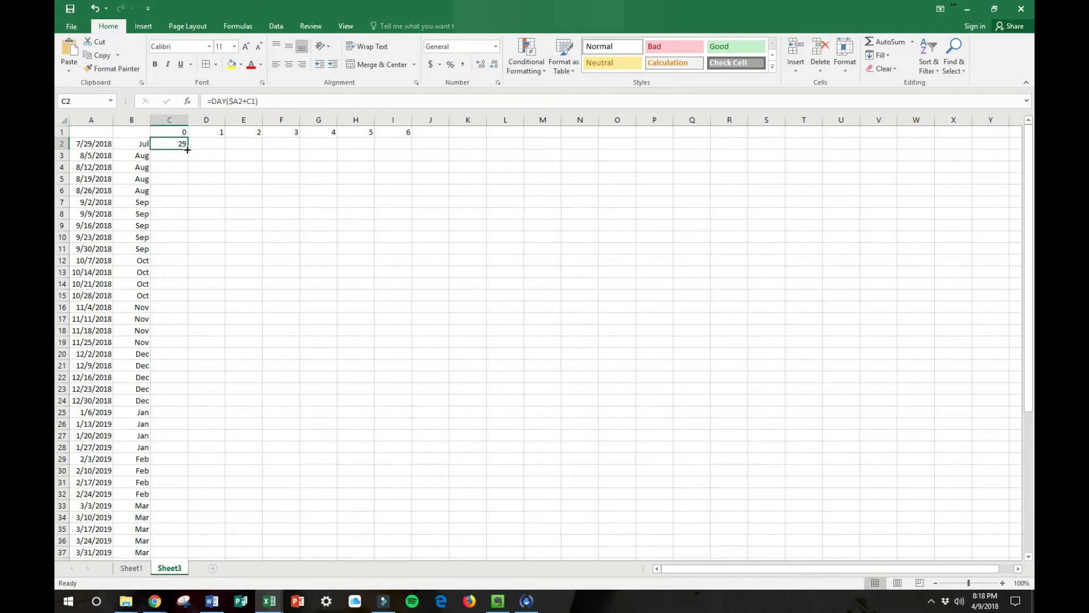
Fill C2's day formula across to I2, giving 29, 30, 31, 1, 2, 3, 4.
{"action": "left_click", "coordinate": [177, 142]}
{"action": "left_click_drag", "start_coordinate": [188, 149], "coordinate": [406, 151]}
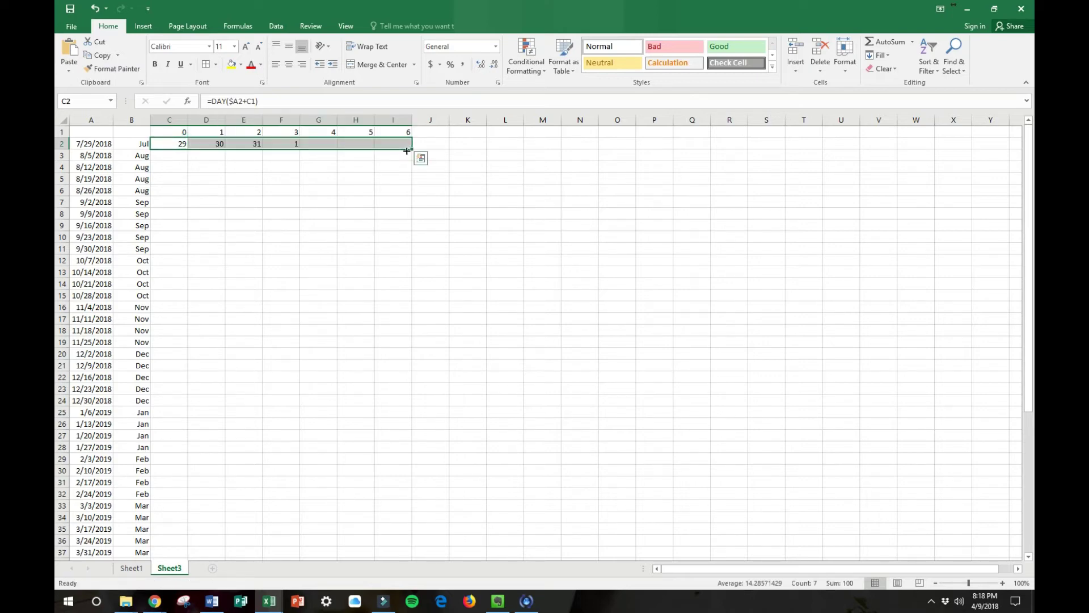
{"action": "left_click", "coordinate": [179, 147]}
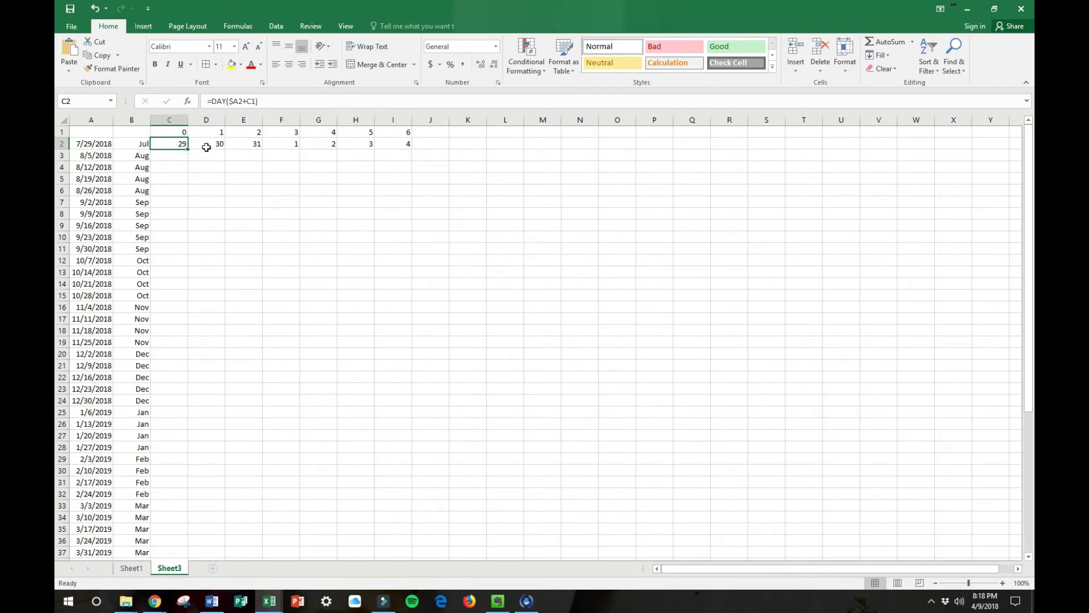
{"action": "left_click", "coordinate": [207, 148]}
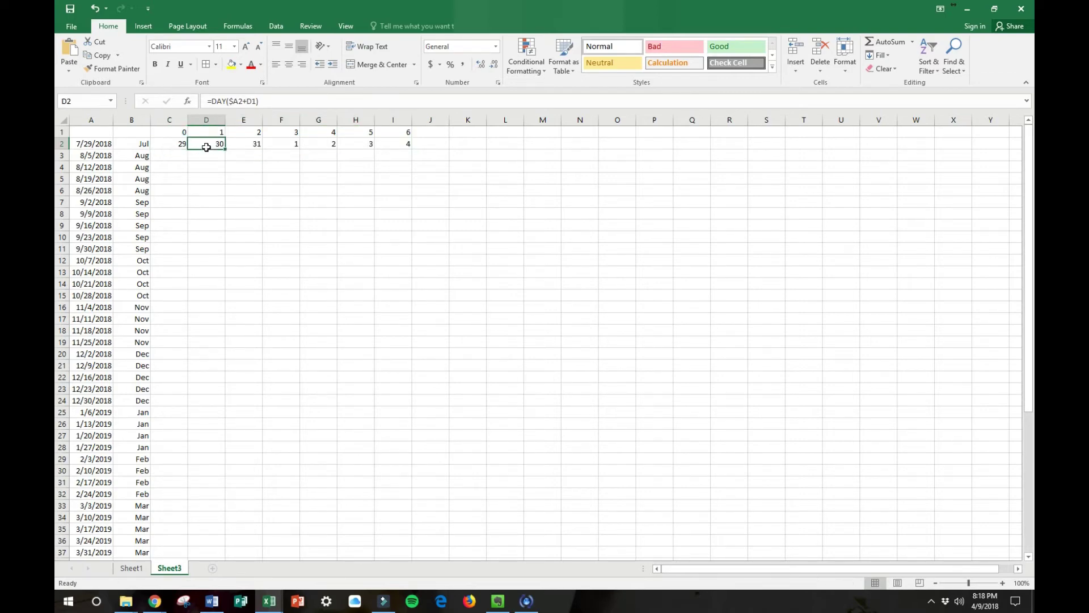
{"action": "key", "text": "Right"}
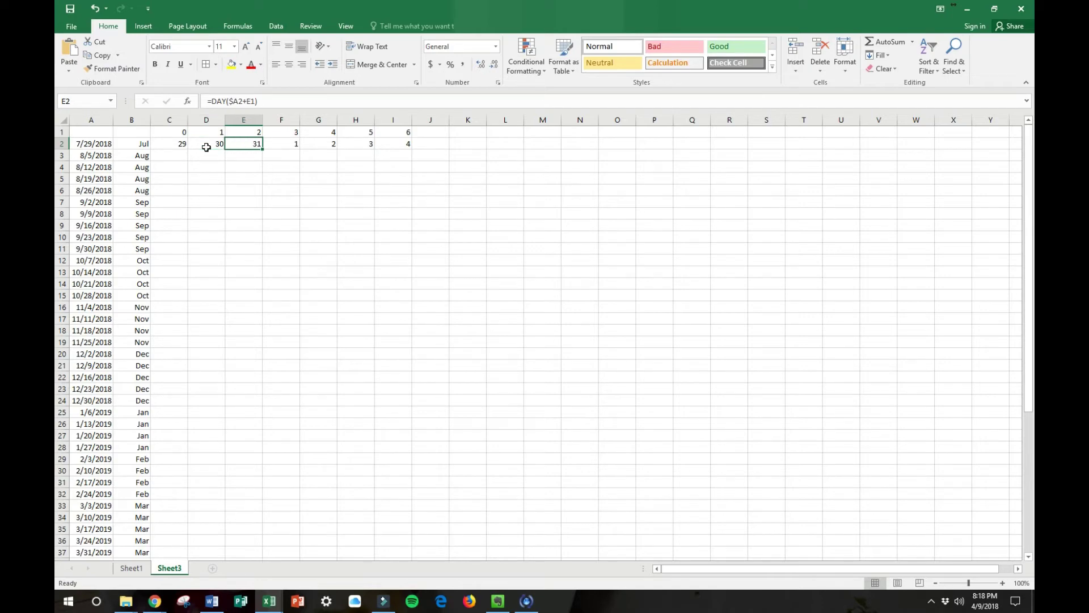
{"action": "key", "text": "Right"}
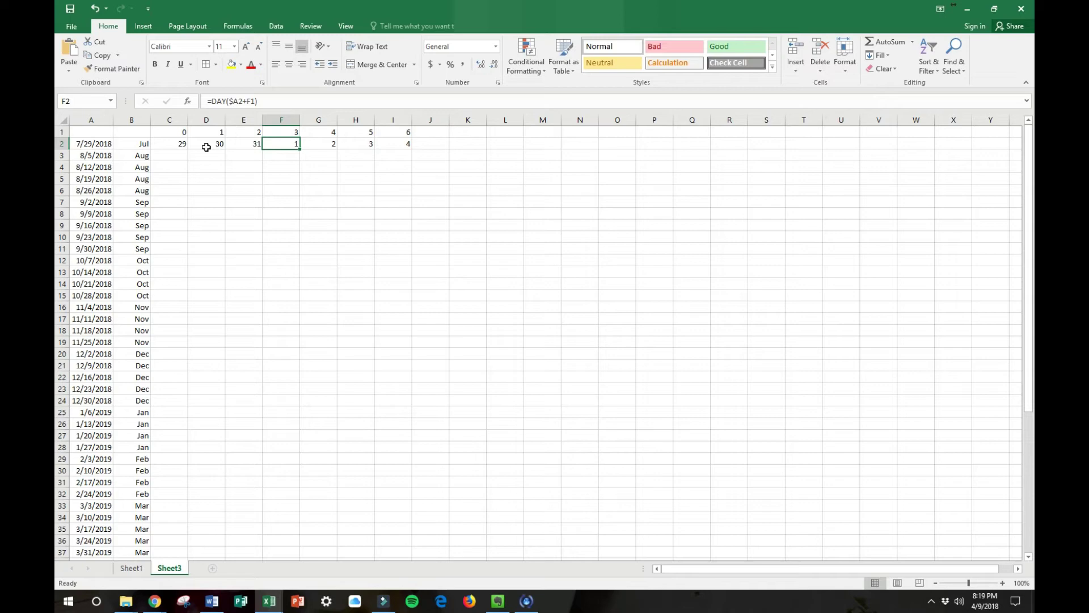
{"action": "key", "text": "Right"}
{"action": "key", "text": "Right"}
{"action": "key", "text": "Right"}
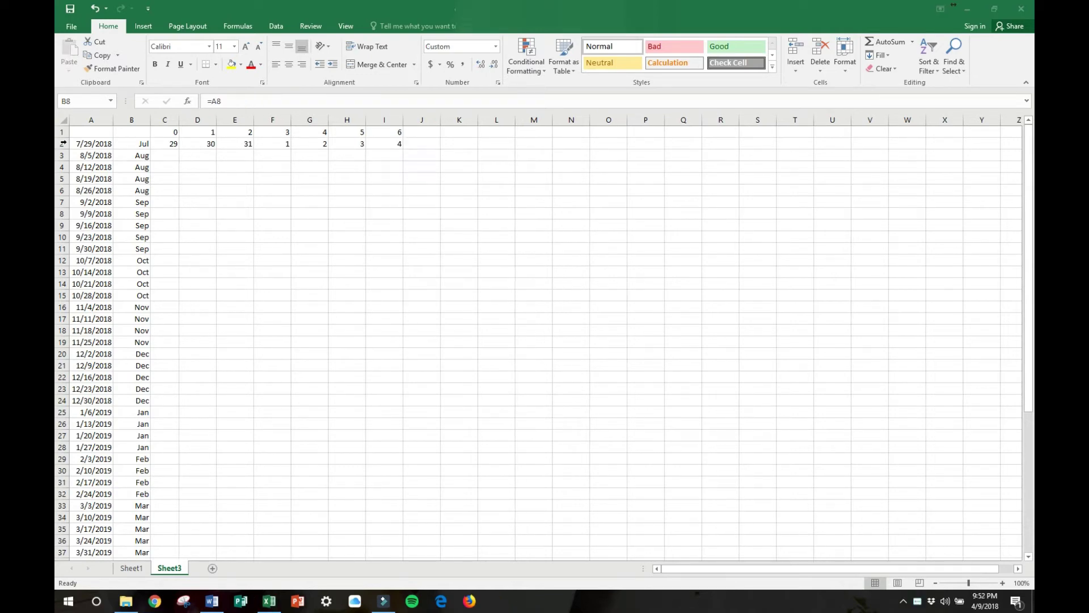
{"action": "left_click", "coordinate": [62, 144]}
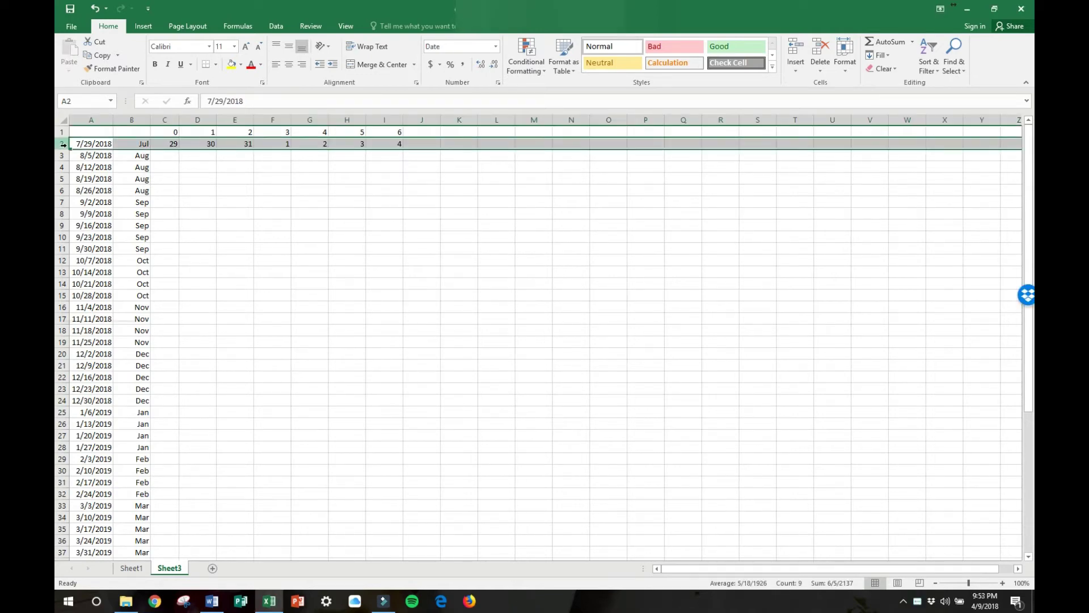
Insert a blank row 2 above the first week of day numbers.
{"action": "right_click", "coordinate": [63, 146]}
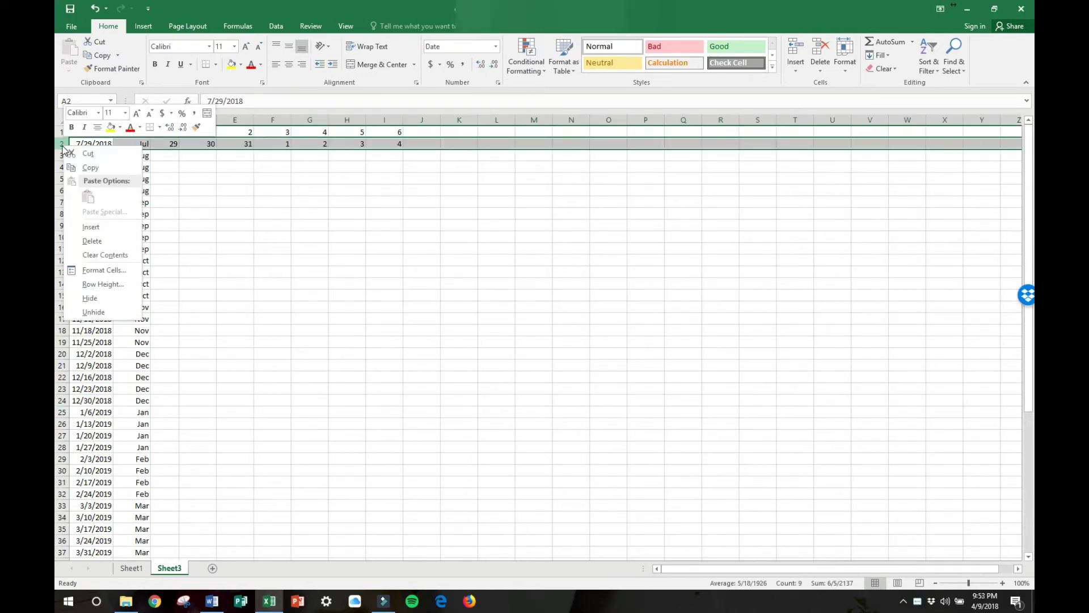
{"action": "left_click", "coordinate": [92, 228]}
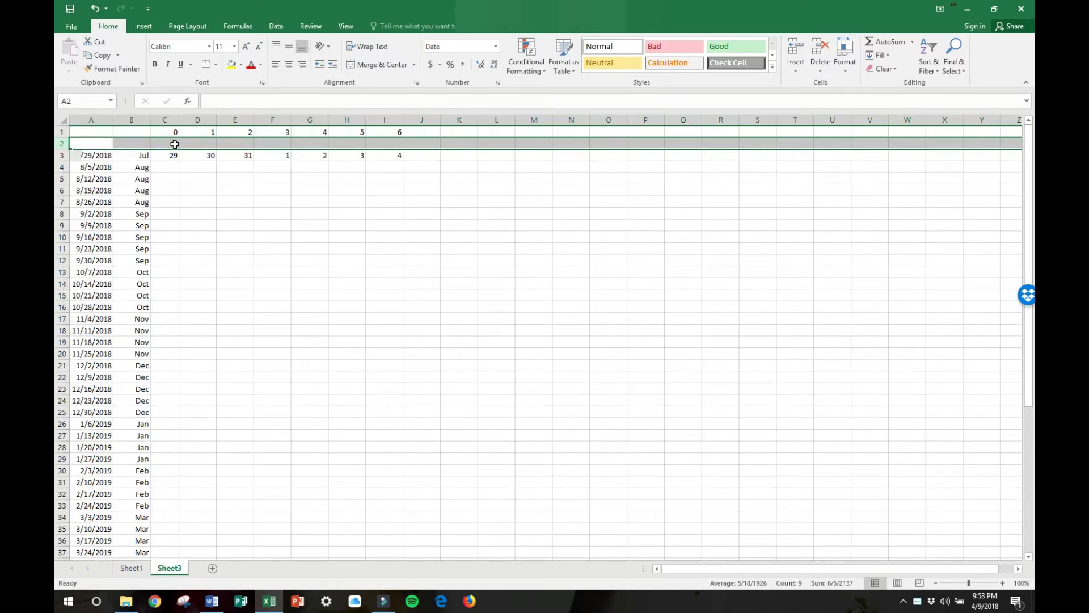
{"action": "left_click", "coordinate": [173, 143]}
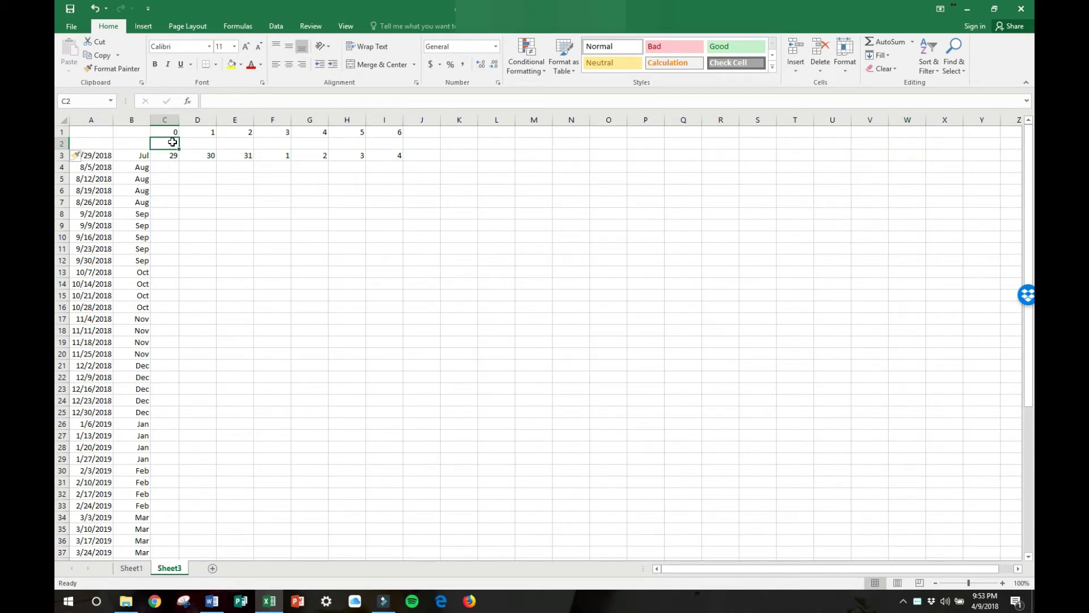
Label C2:I2 with the weekday letters S, M, T, W, H, F, S.
{"action": "type", "text": "S"}
{"action": "key", "text": "Tab"}
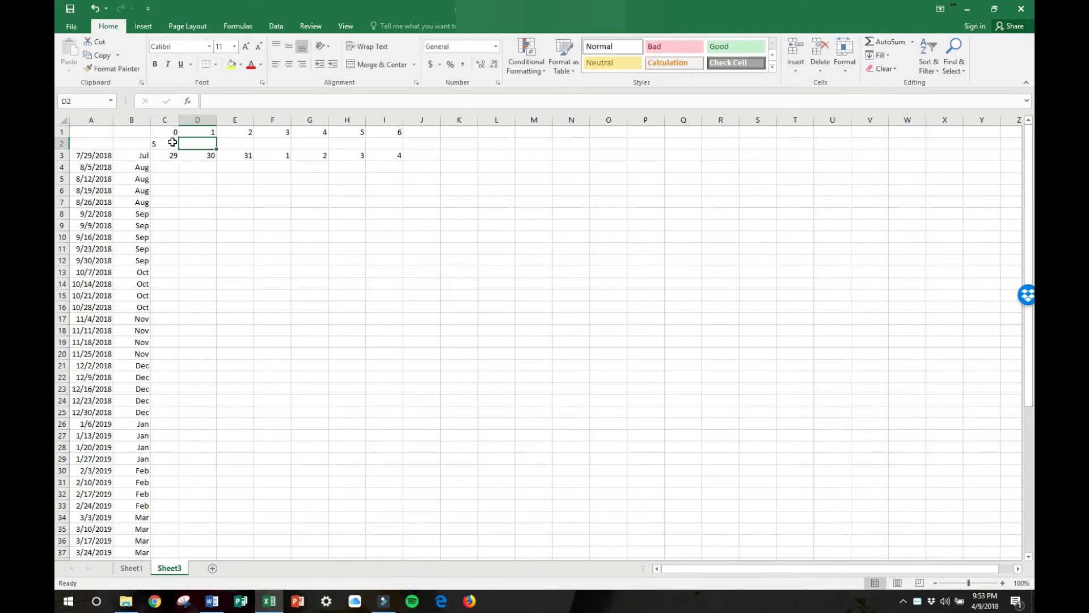
{"action": "type", "text": "M"}
{"action": "key", "text": "Tab"}
{"action": "type", "text": "T"}
{"action": "key", "text": "Tab"}
{"action": "type", "text": "W"}
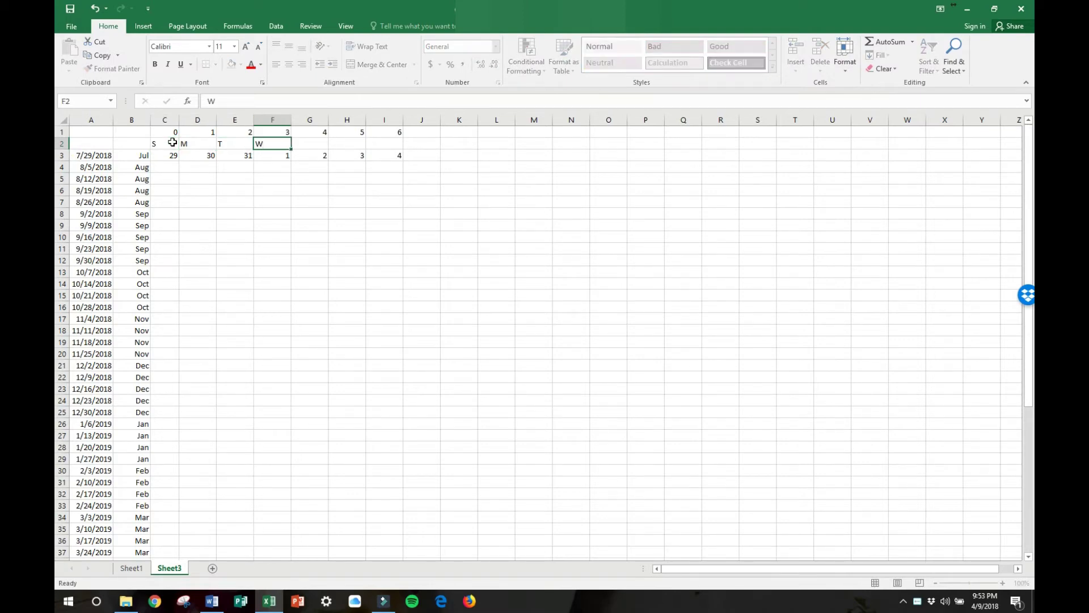
{"action": "key", "text": "Tab"}
{"action": "type", "text": "H"}
{"action": "key", "text": "Tab"}
{"action": "type", "text": "F"}
{"action": "key", "text": "Tab"}
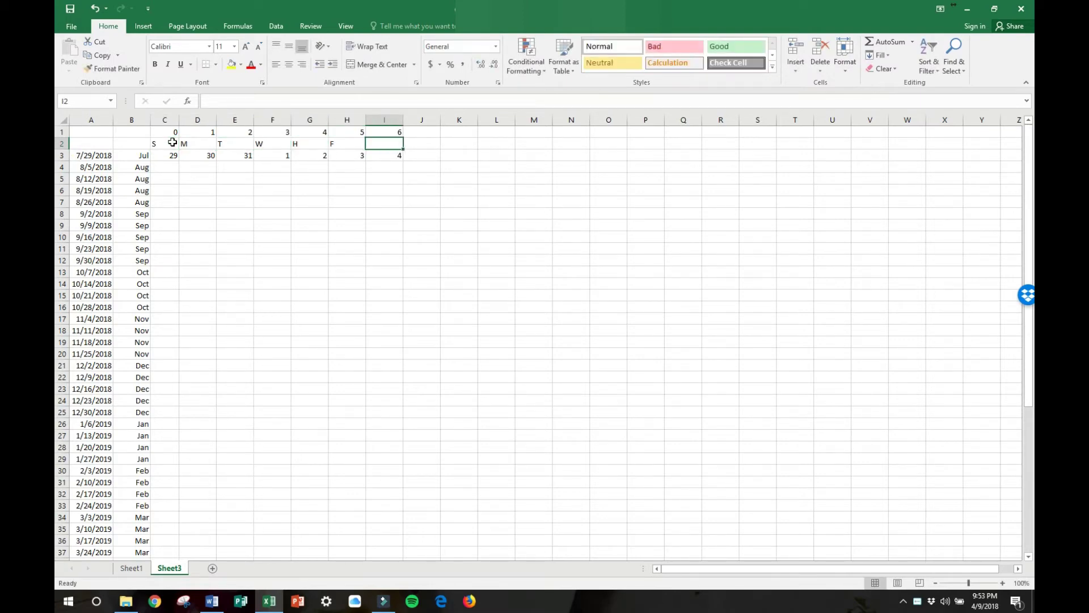
{"action": "type", "text": "S"}
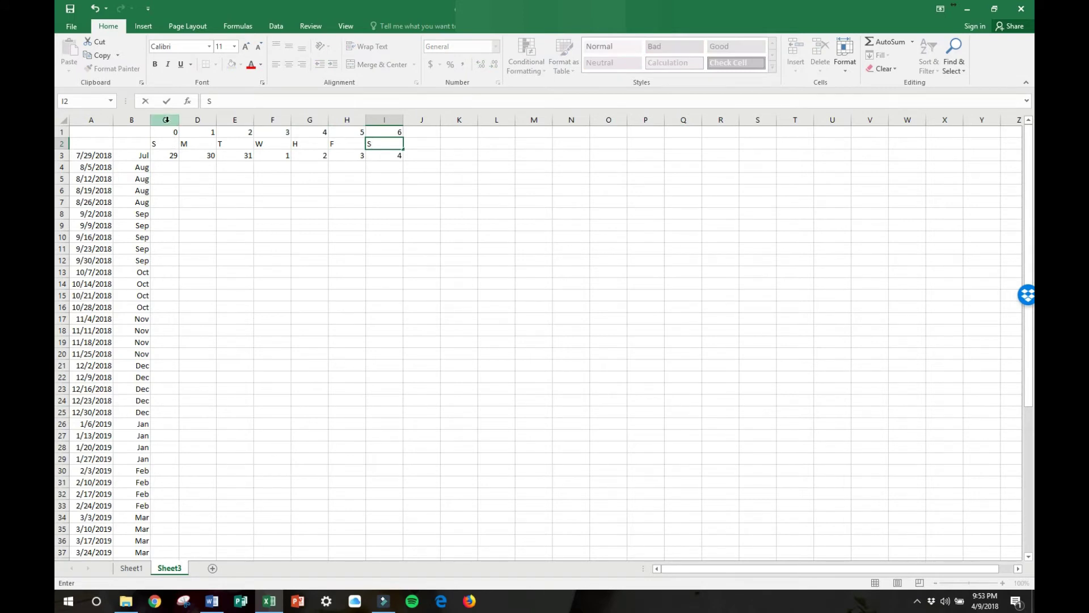
Center columns C through I and narrow them to an equal compact width.
{"action": "left_click", "coordinate": [166, 119]}
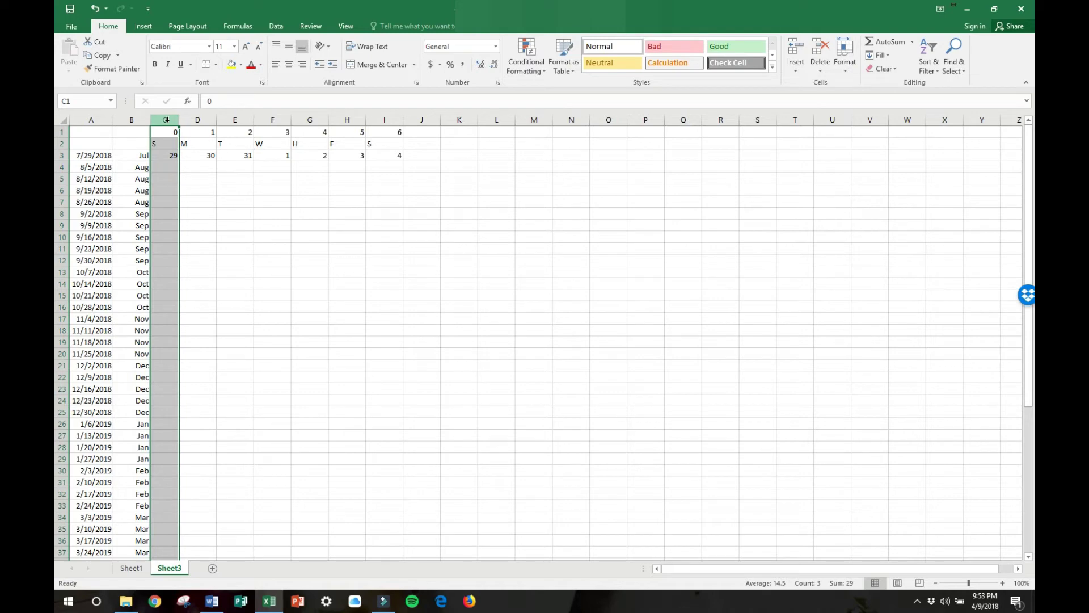
{"action": "left_click", "coordinate": [380, 121], "text": "shift"}
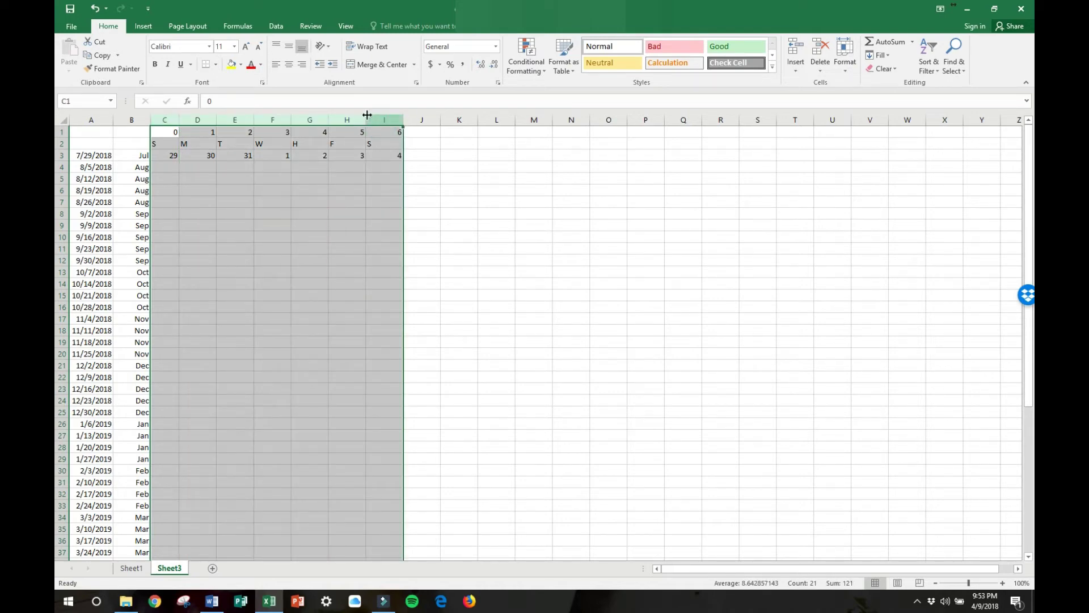
{"action": "left_click", "coordinate": [286, 64]}
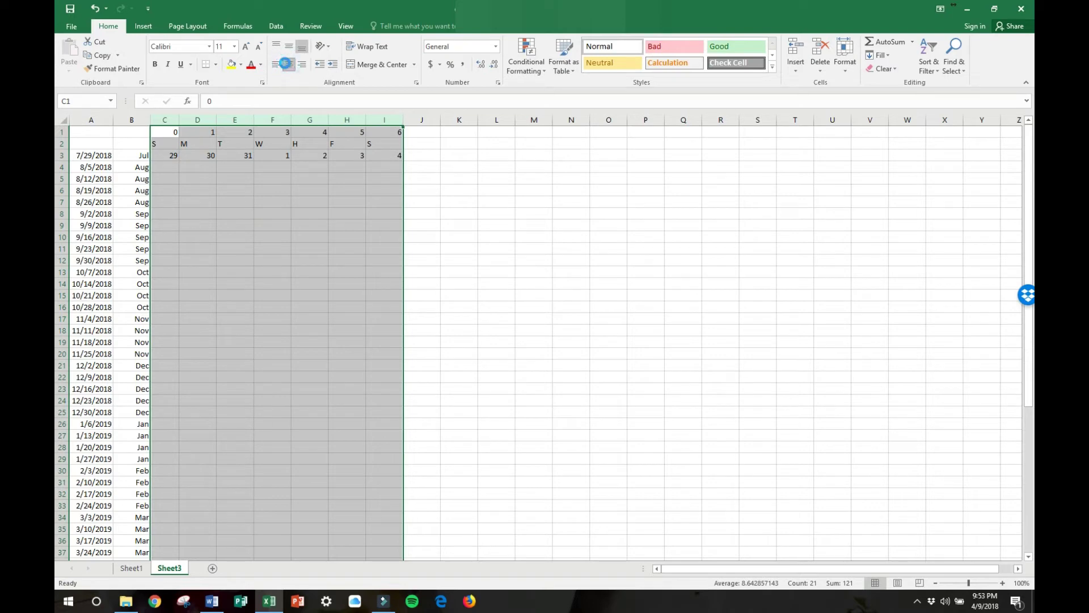
{"action": "left_click_drag", "start_coordinate": [364, 121], "coordinate": [349, 120]}
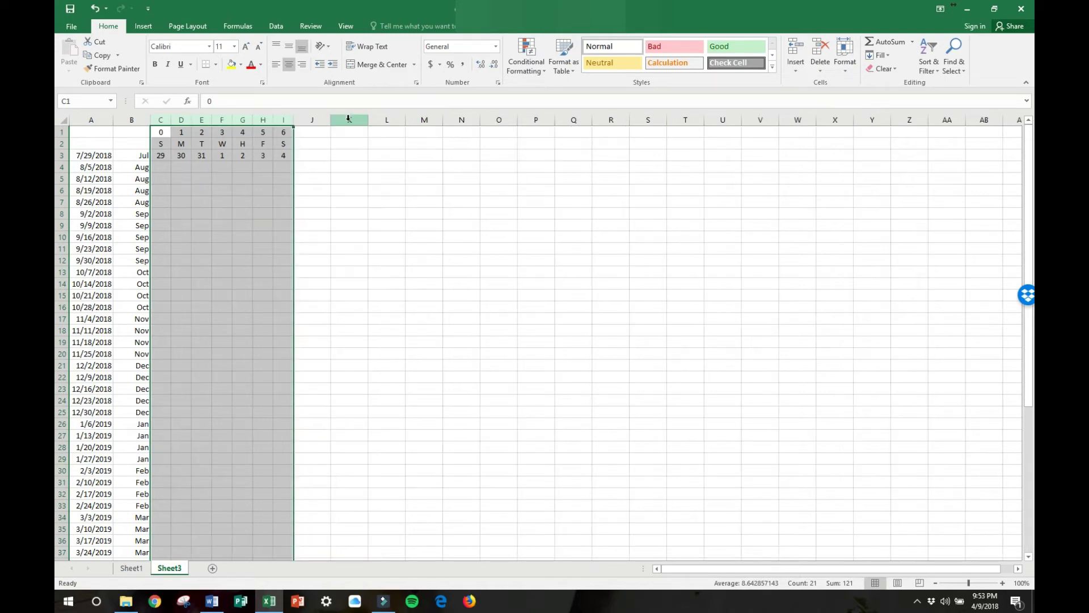
{"action": "left_click", "coordinate": [162, 167]}
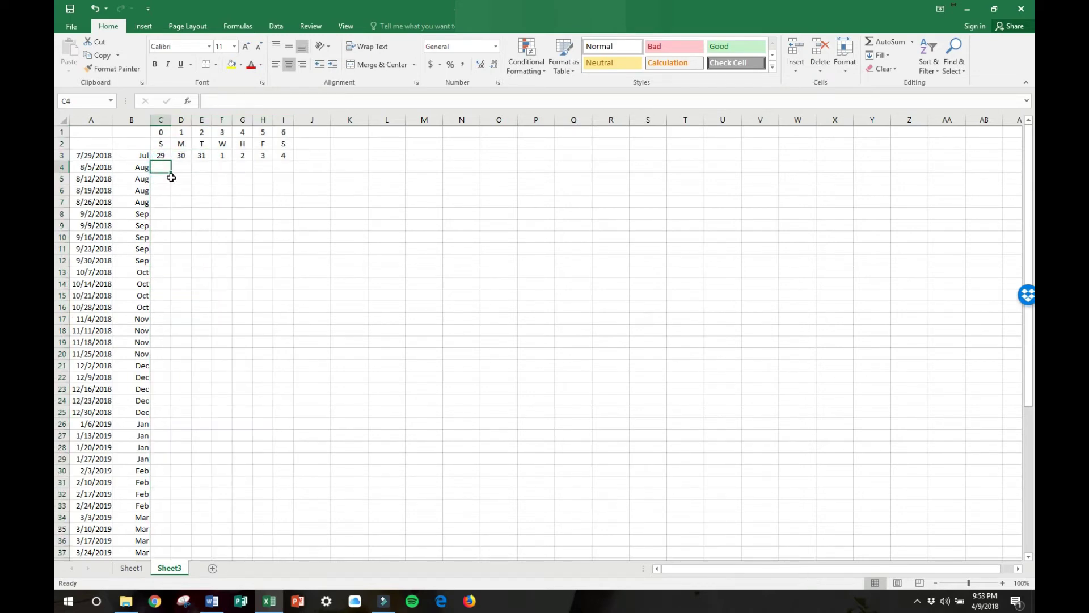
Enter =DAY($A4+C$1) in C4 so it shows day 5 for the second week's Sunday.
{"action": "type", "text": "="}
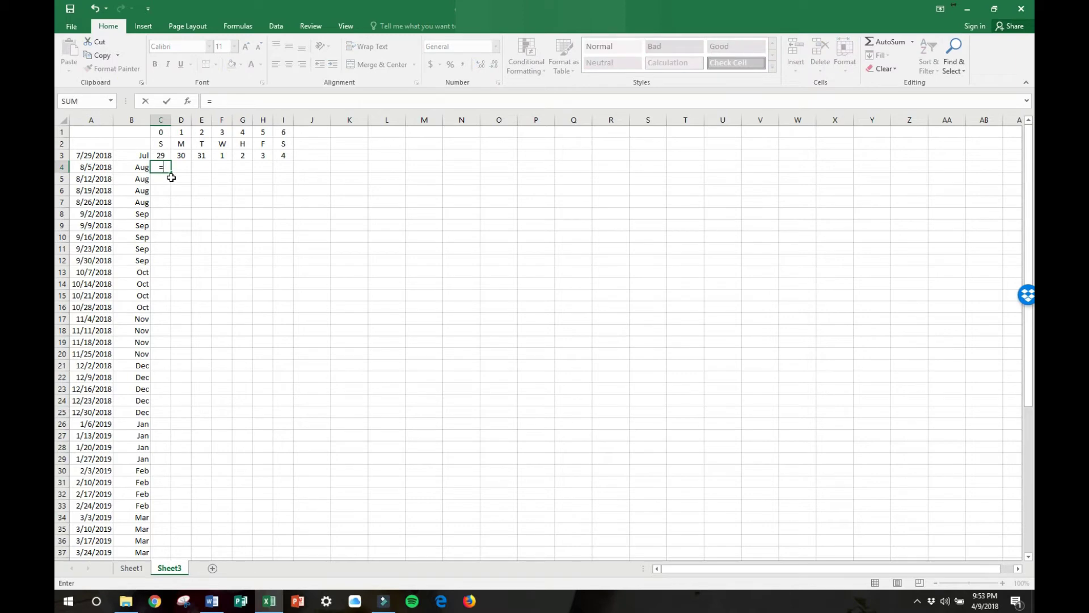
{"action": "type", "text": "day"}
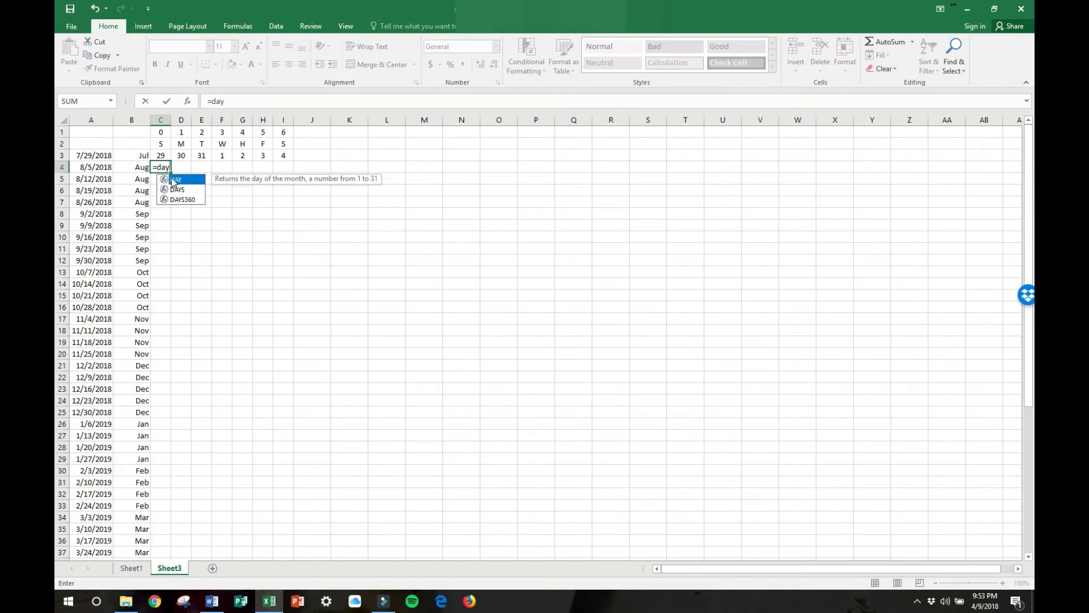
{"action": "type", "text": "("}
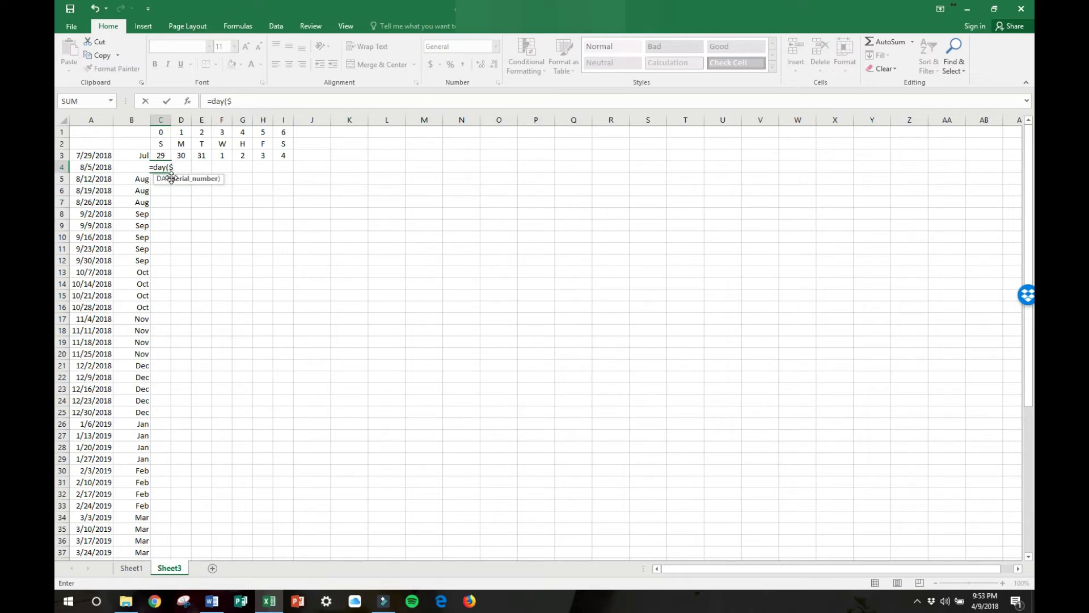
{"action": "type", "text": "$A4"}
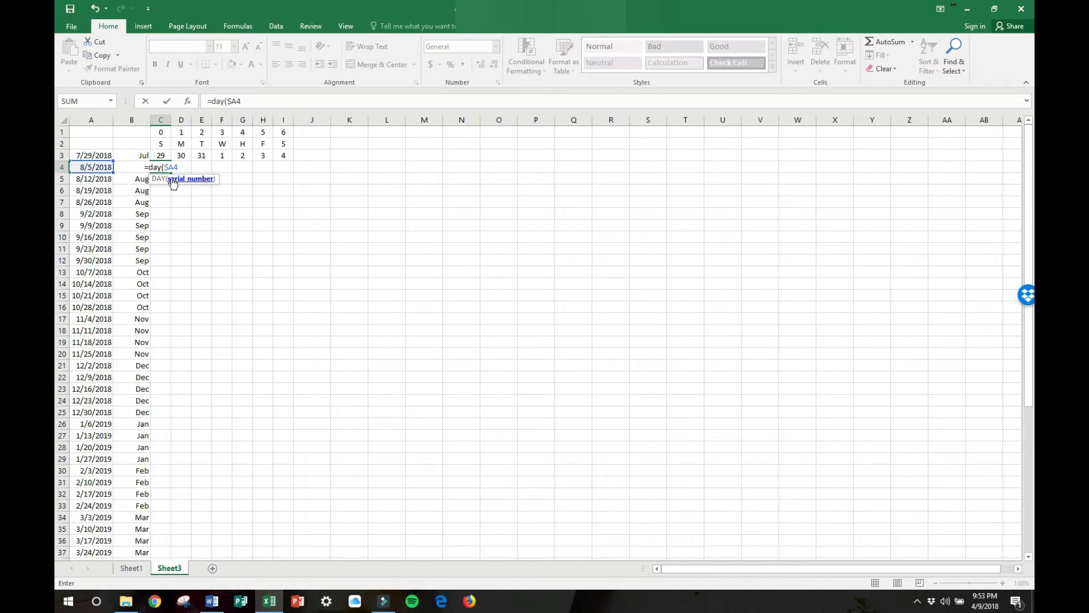
{"action": "type", "text": "+C$"}
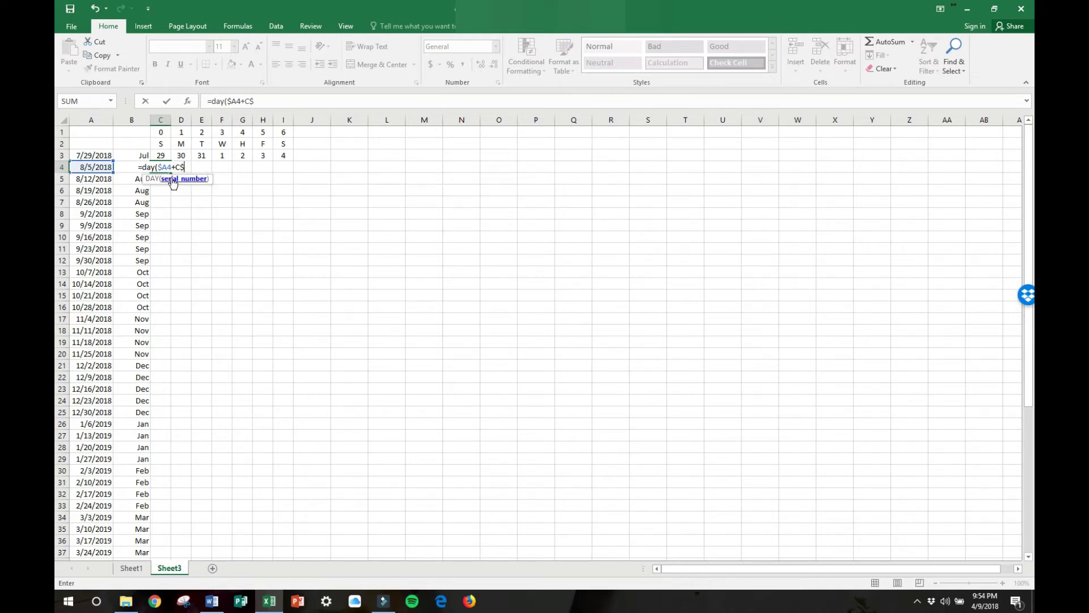
{"action": "type", "text": "1"}
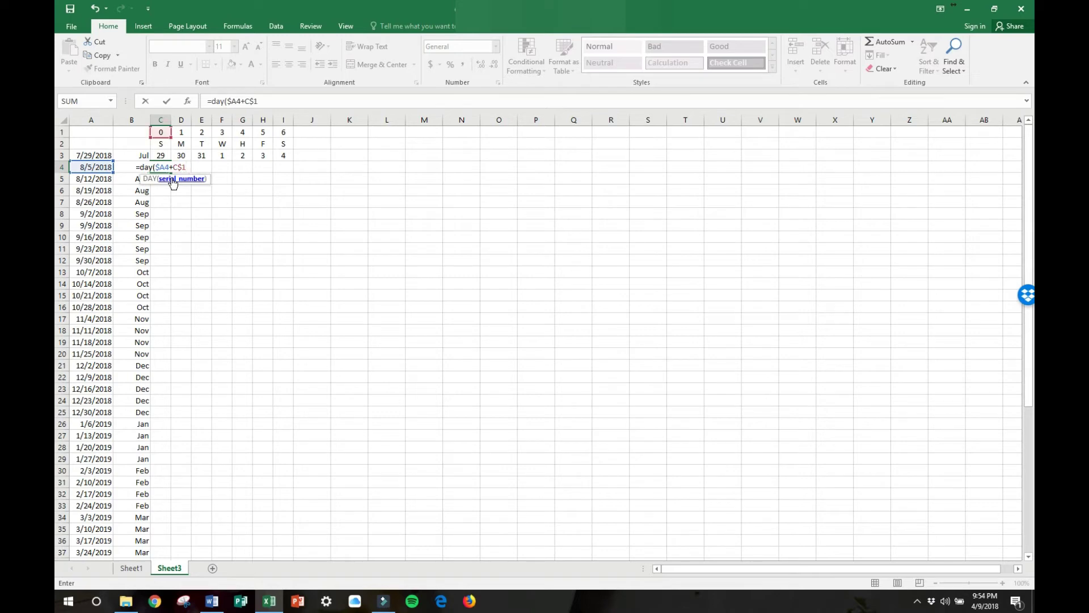
{"action": "type", "text": ")"}
{"action": "key", "text": "Return"}
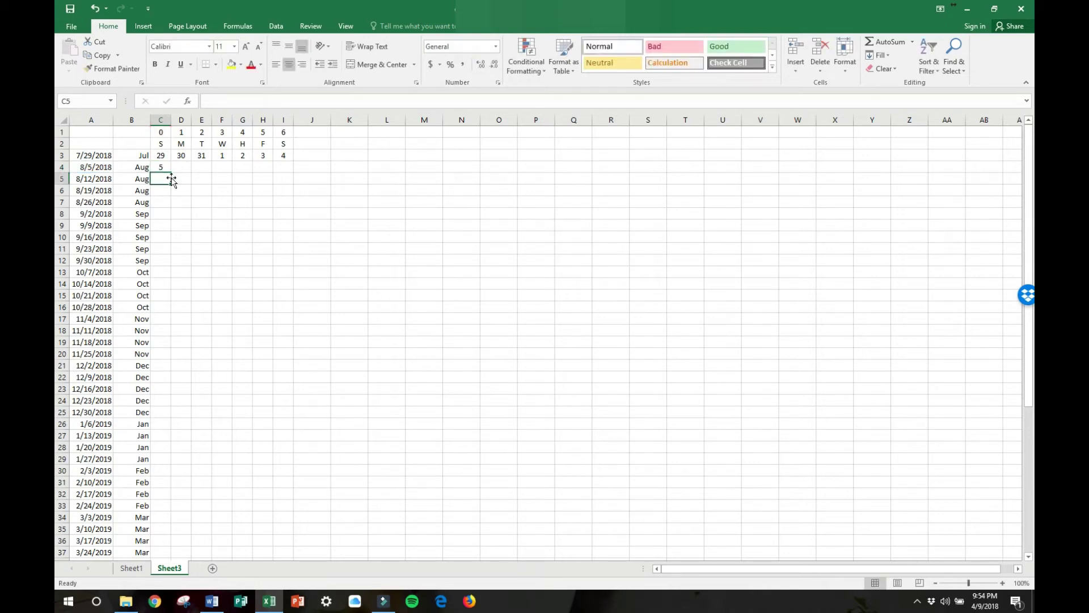
Copy C4's =DAY($A4+C$1) formula down to row 56 and across to column I.
{"action": "left_click", "coordinate": [161, 166]}
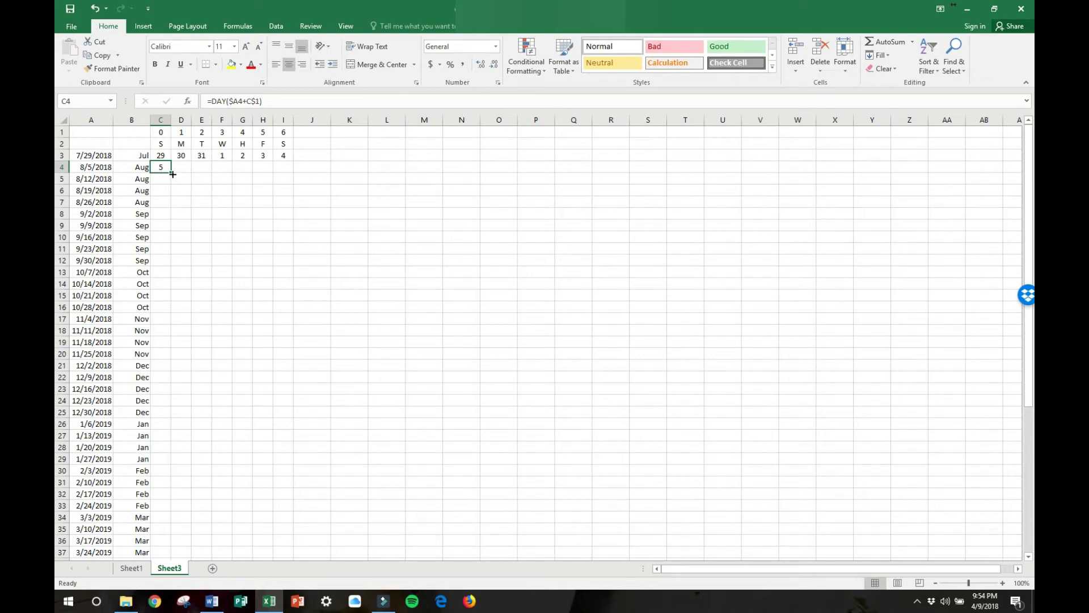
{"action": "left_click_drag", "start_coordinate": [173, 174], "coordinate": [206, 535]}
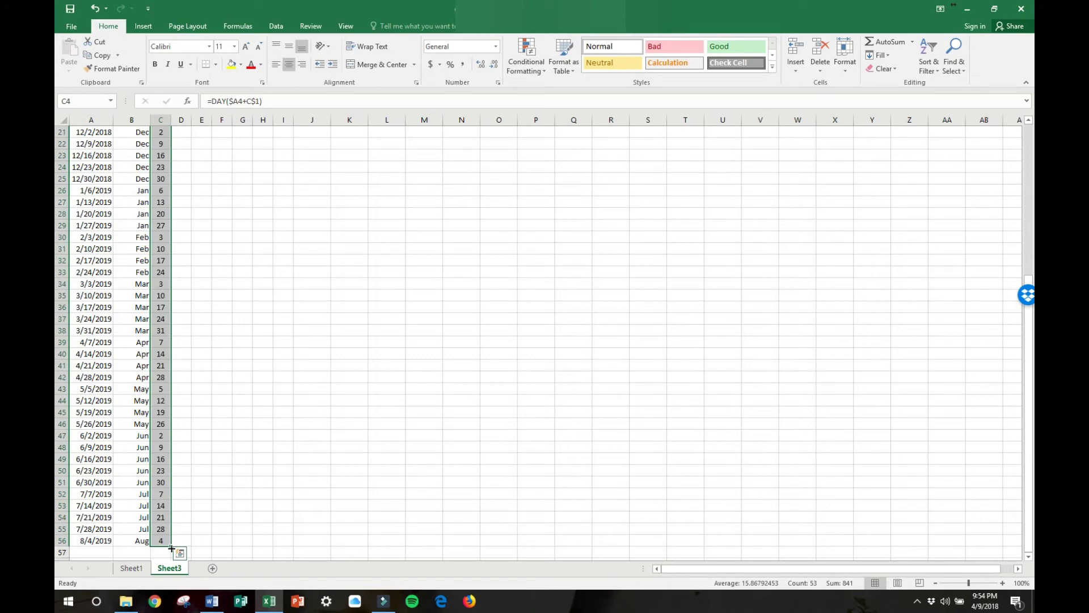
{"action": "left_click_drag", "start_coordinate": [171, 549], "coordinate": [288, 552]}
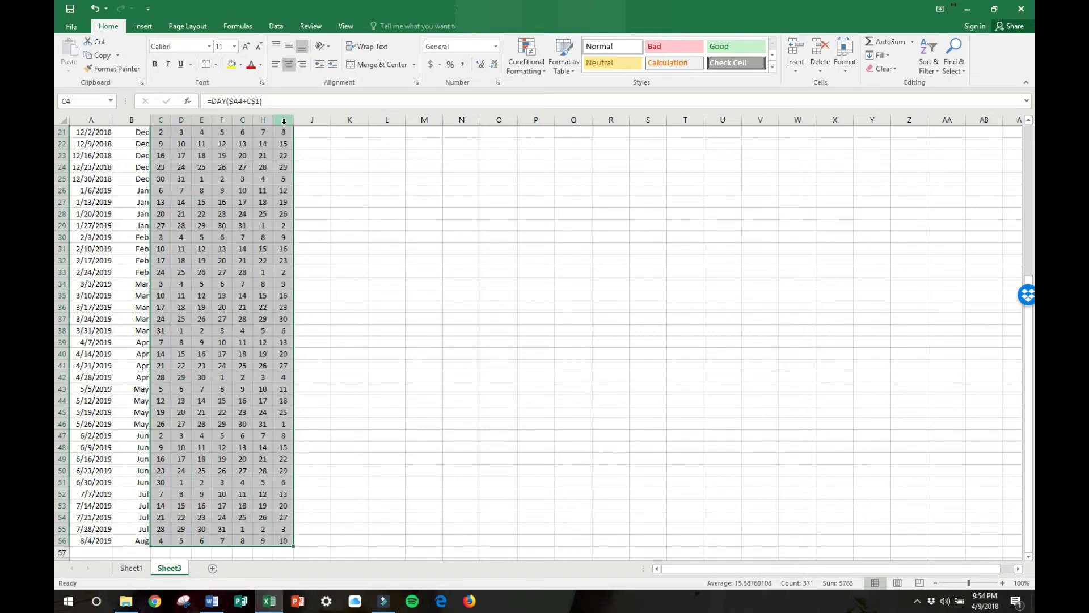
{"action": "left_click", "coordinate": [262, 203]}
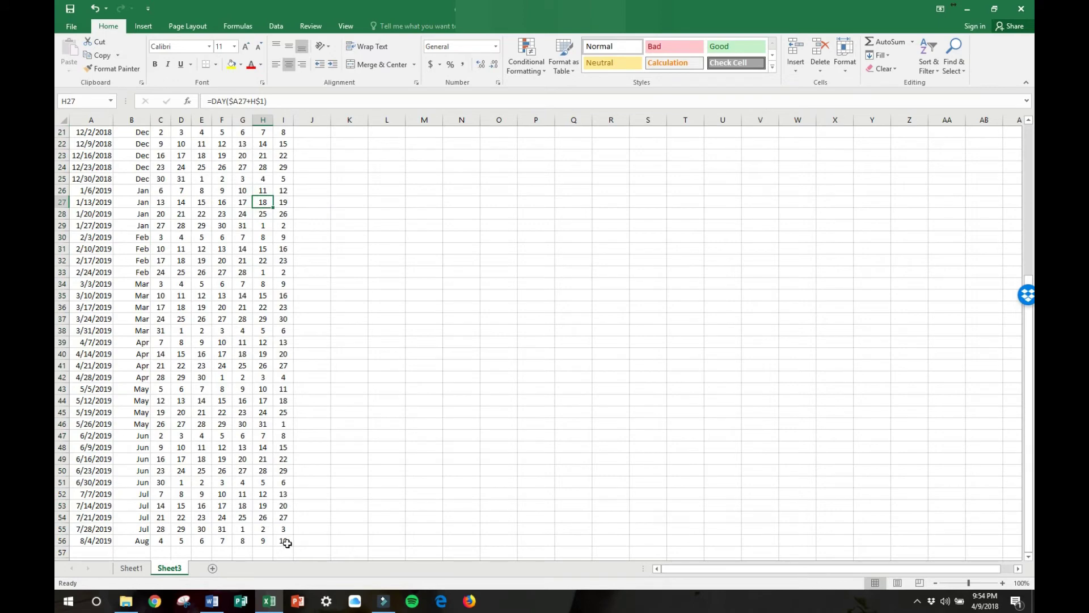
{"action": "left_click_drag", "start_coordinate": [287, 544], "coordinate": [161, 155]}
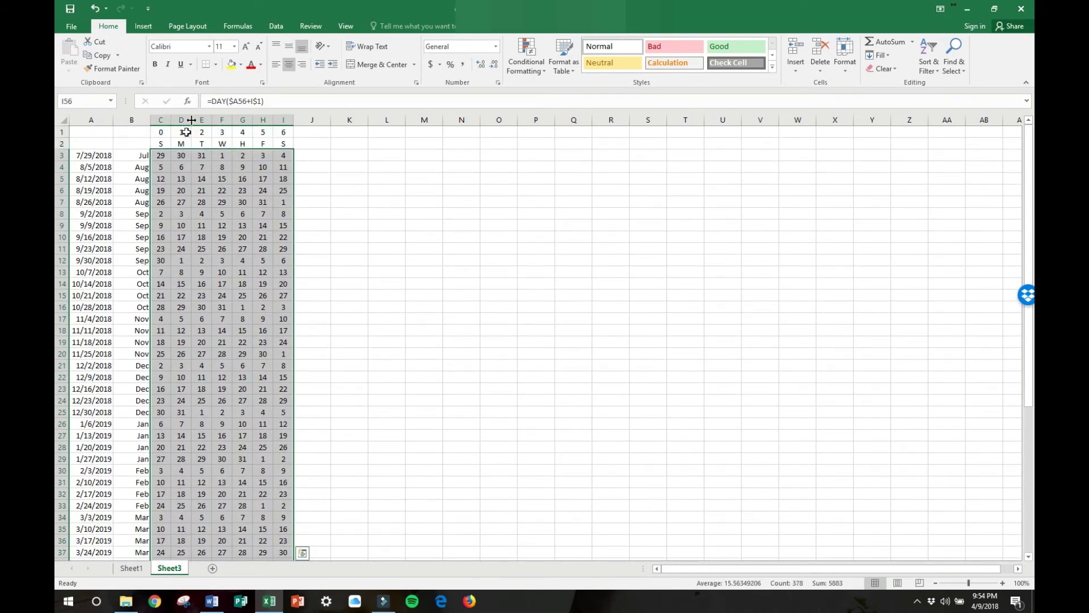
In More Borders, give the selected grid a solid dark grey outline.
{"action": "left_click", "coordinate": [217, 68]}
{"action": "left_click", "coordinate": [261, 363]}
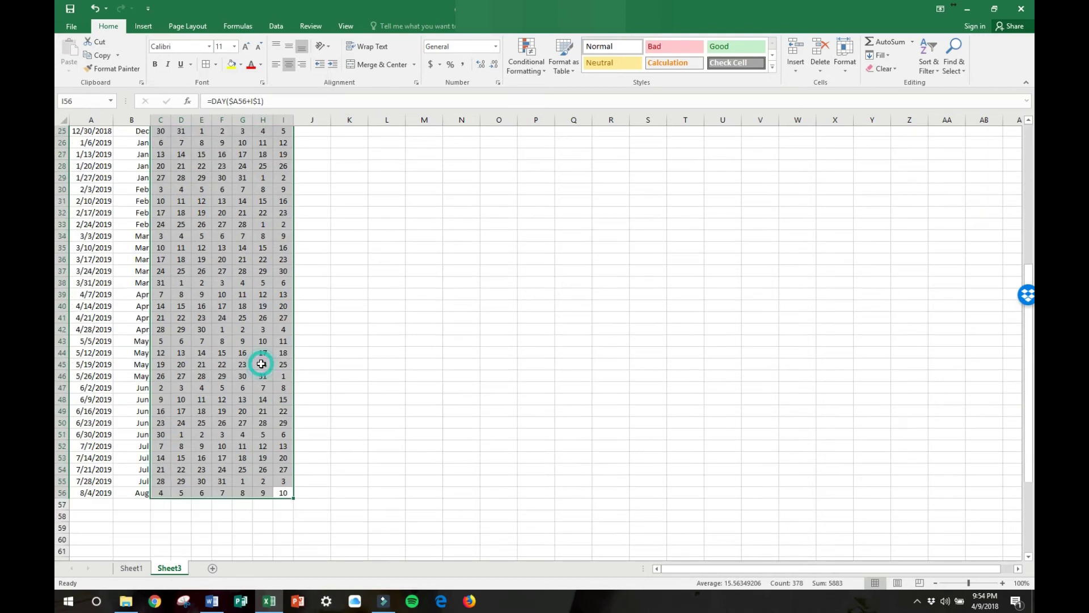
{"action": "key", "text": "Escape"}
{"action": "left_click", "coordinate": [216, 68]}
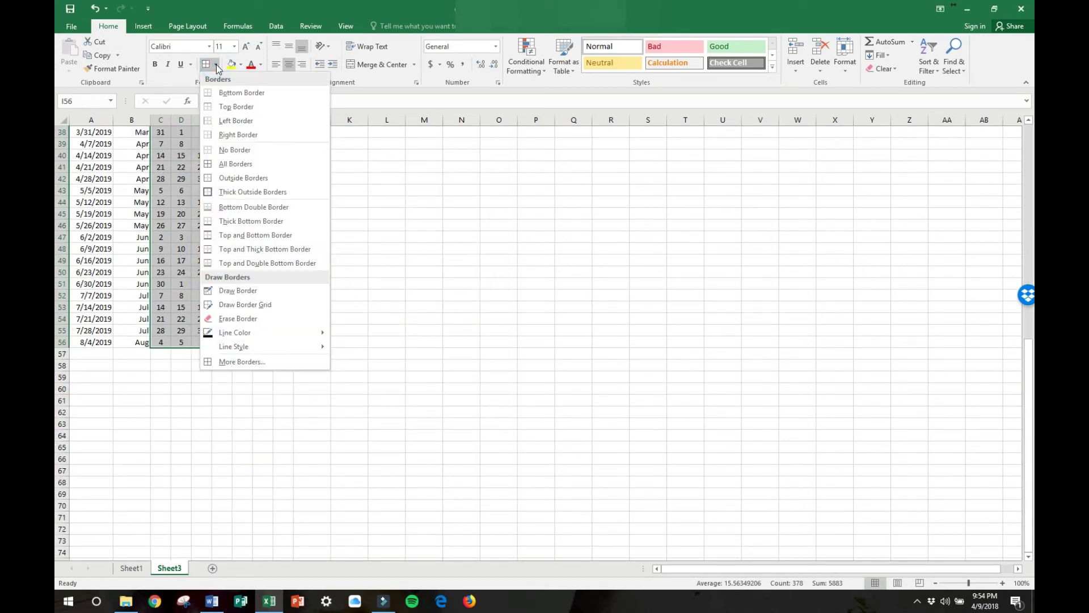
{"action": "left_click", "coordinate": [244, 362]}
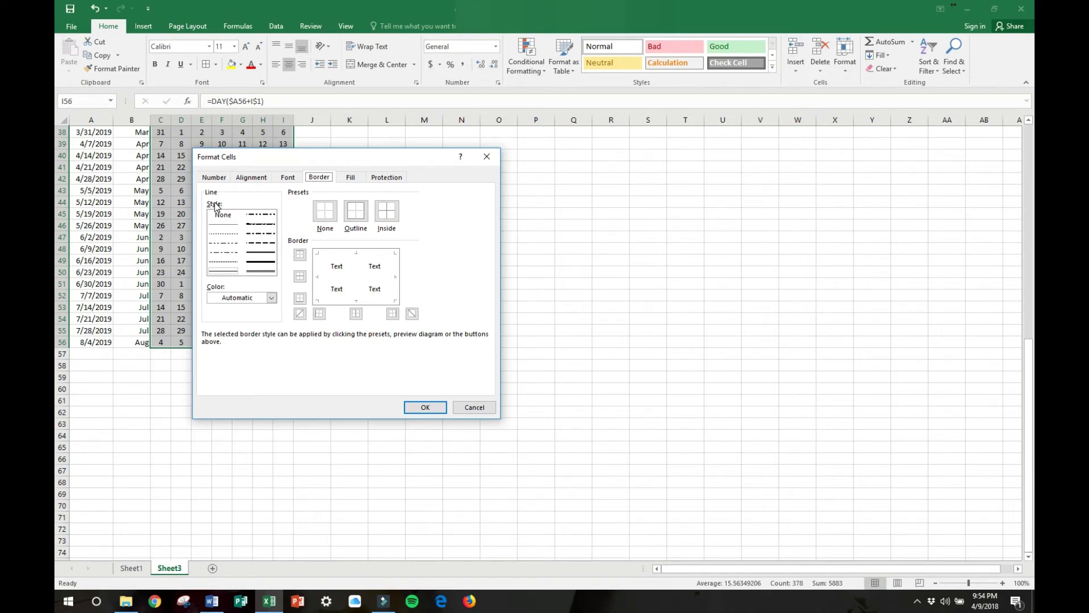
{"action": "left_click", "coordinate": [223, 270]}
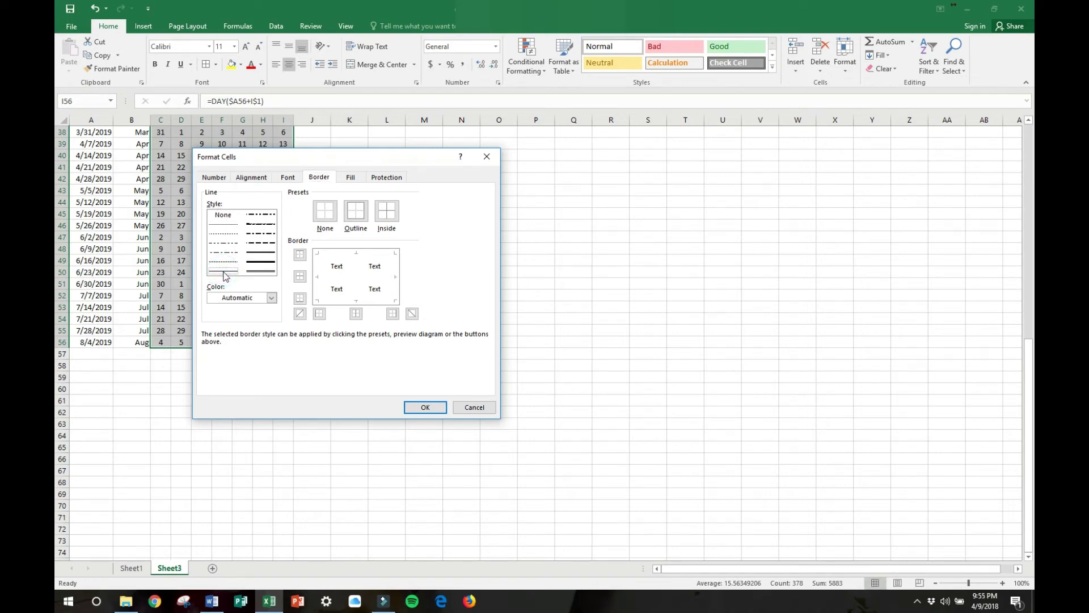
{"action": "left_click", "coordinate": [251, 298]}
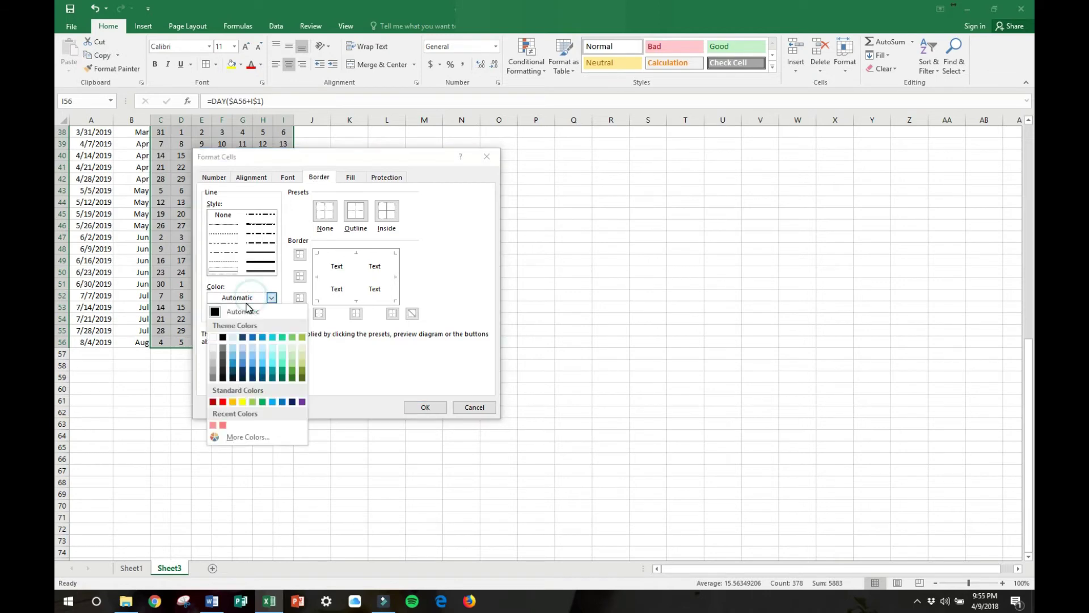
{"action": "left_click", "coordinate": [223, 349]}
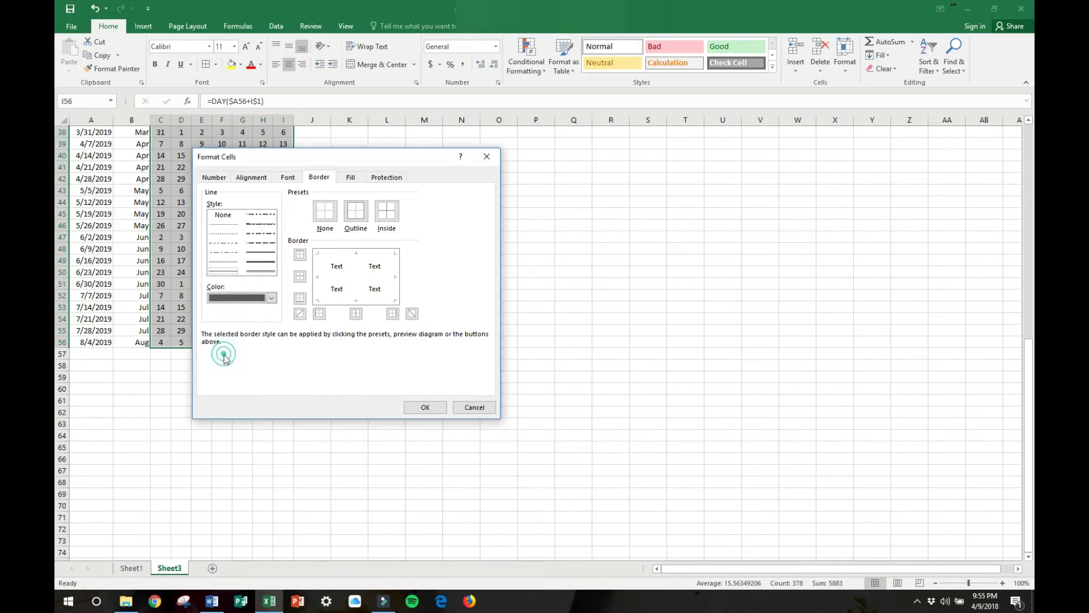
{"action": "left_click", "coordinate": [361, 218]}
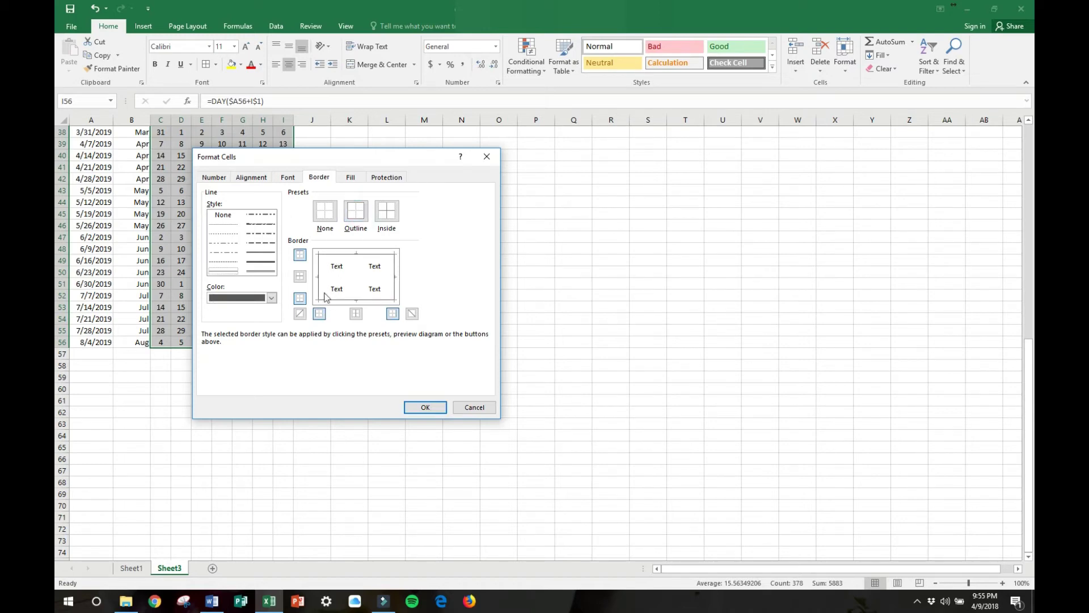
Add dotted light grey inside borders between the day cells and apply the borders.
{"action": "left_click", "coordinate": [228, 226]}
{"action": "left_click", "coordinate": [259, 298]}
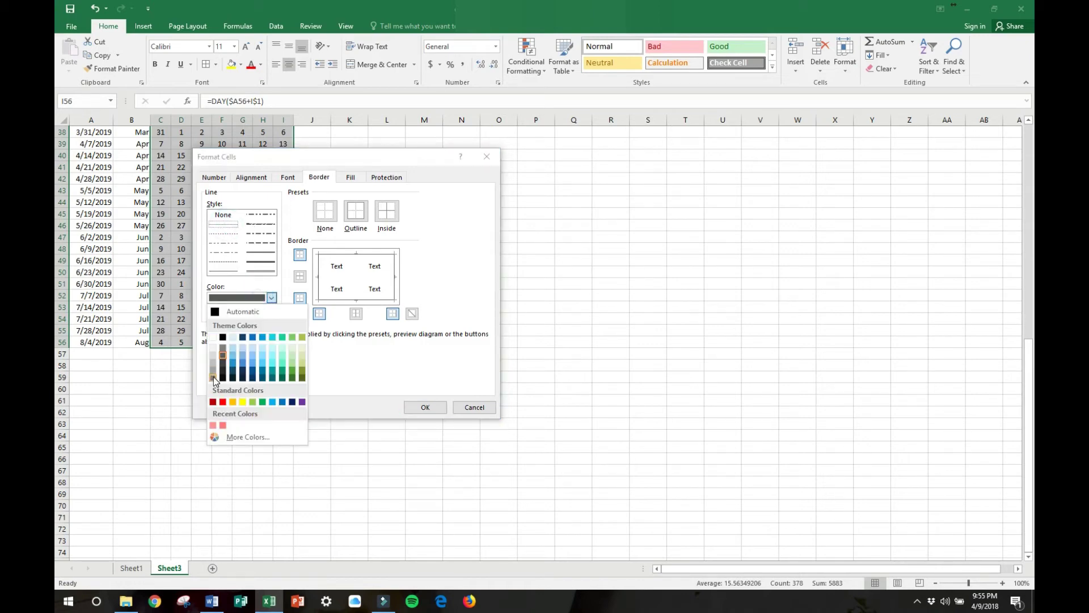
{"action": "left_click", "coordinate": [212, 373]}
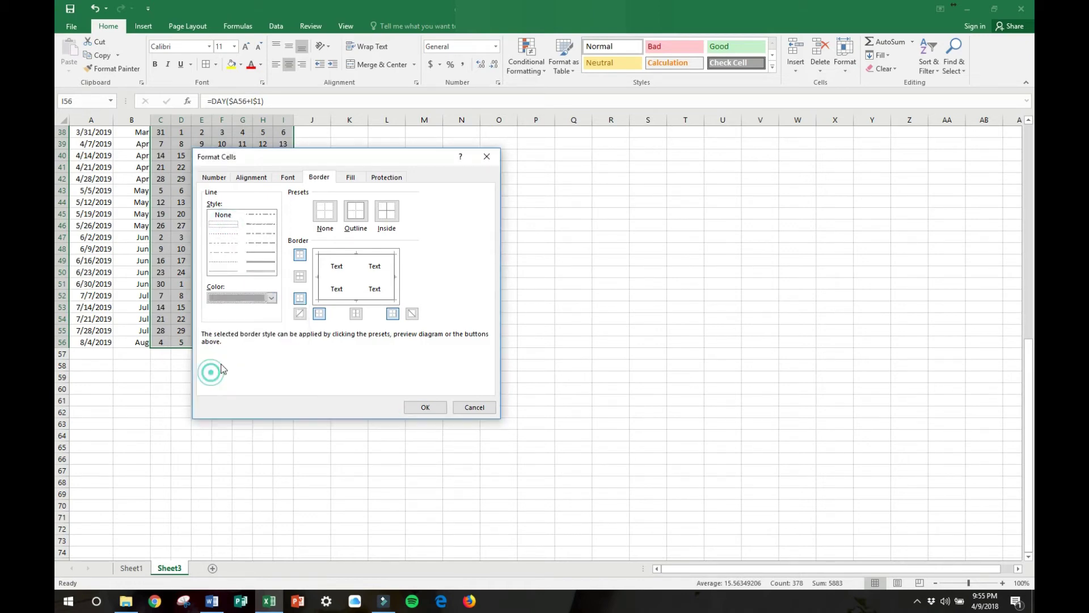
{"action": "left_click", "coordinate": [386, 212]}
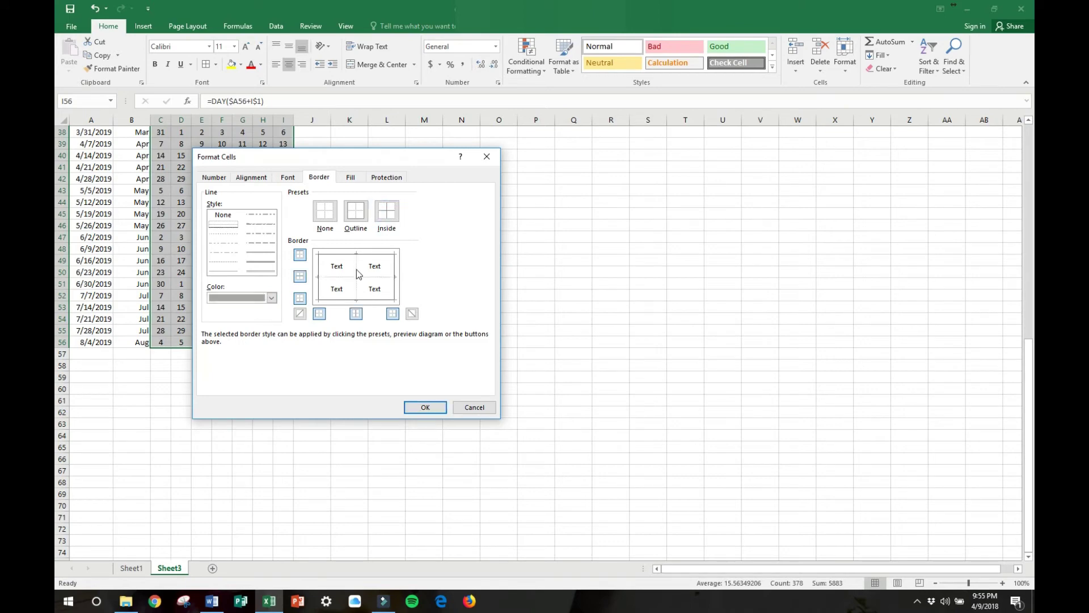
{"action": "left_click", "coordinate": [429, 410]}
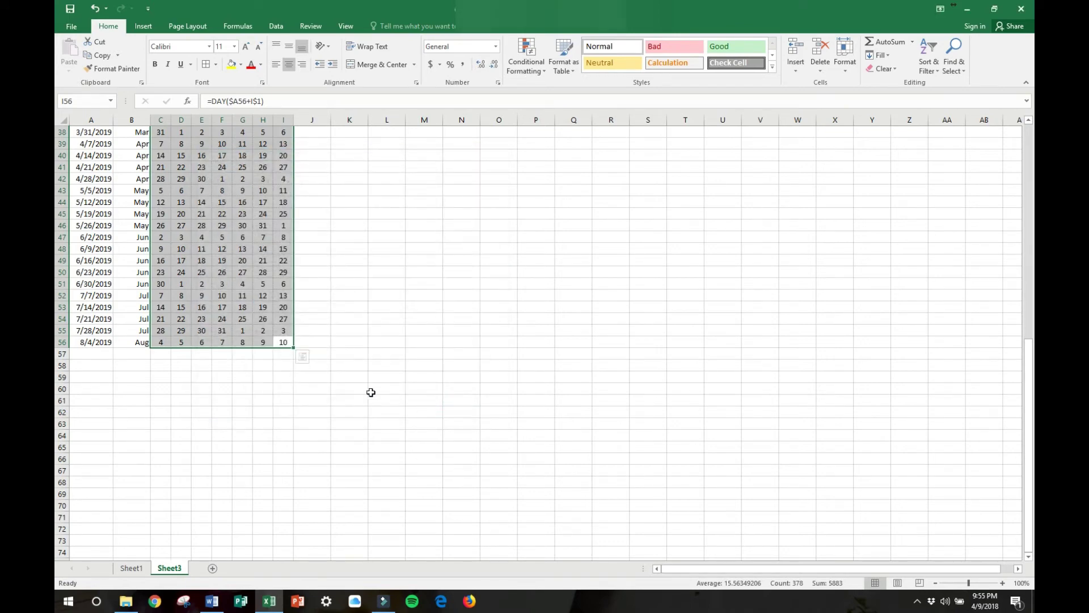
Shade the July days 29–31 light grey.
{"action": "left_click", "coordinate": [265, 321]}
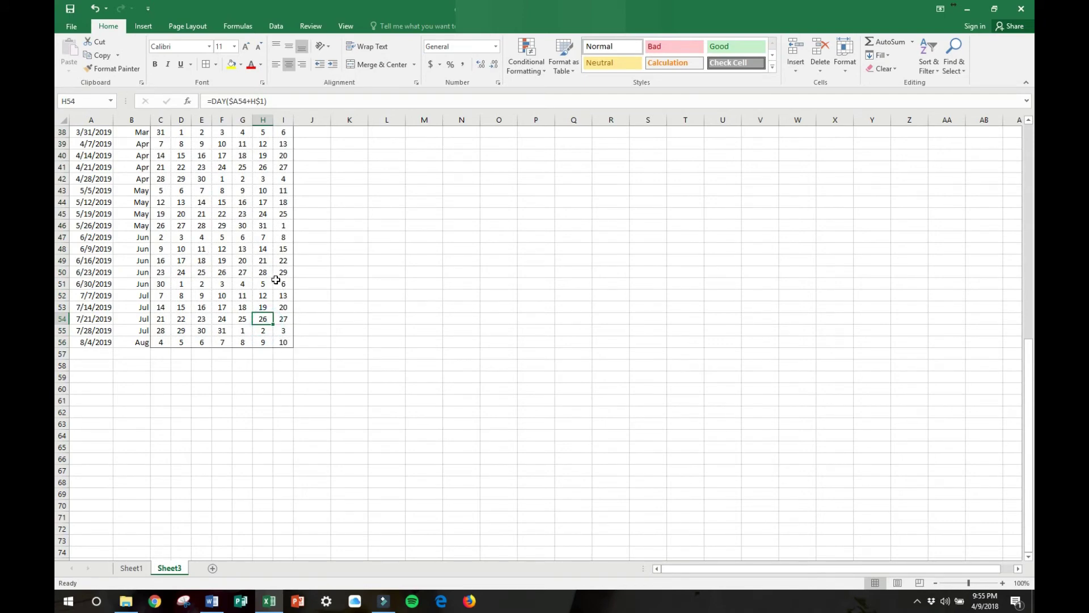
{"action": "scroll", "coordinate": [264, 274], "scroll_direction": "up", "scroll_amount": 12}
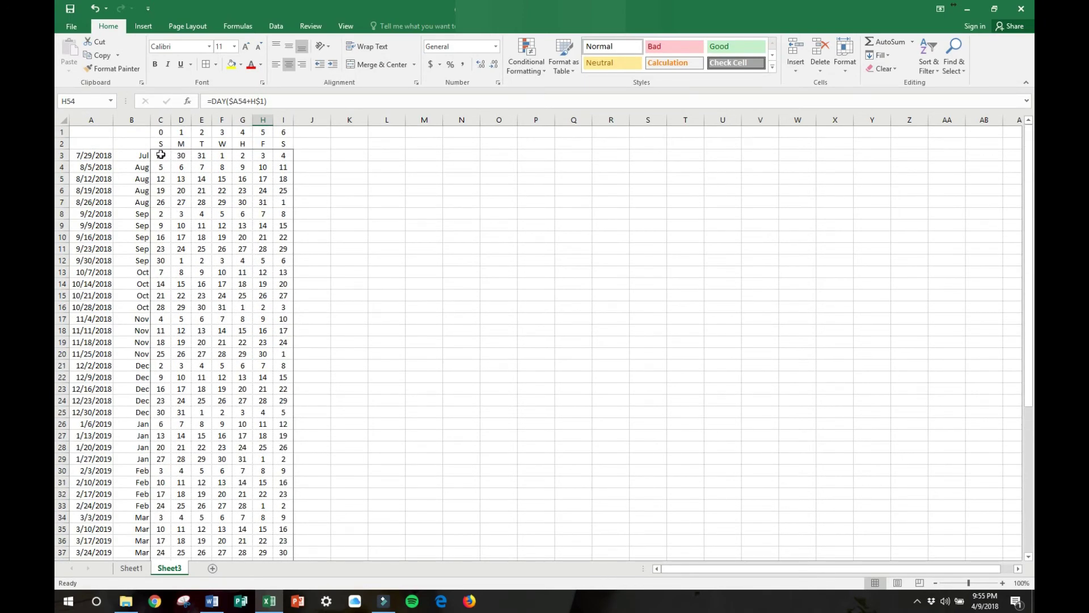
{"action": "left_click_drag", "start_coordinate": [162, 157], "coordinate": [200, 157]}
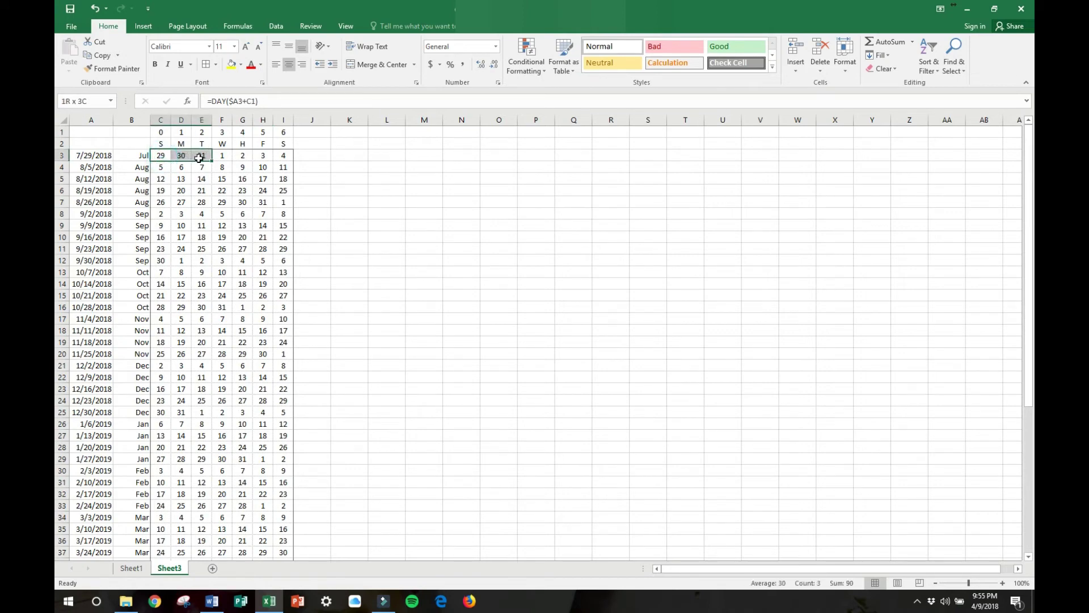
{"action": "left_click", "coordinate": [241, 67]}
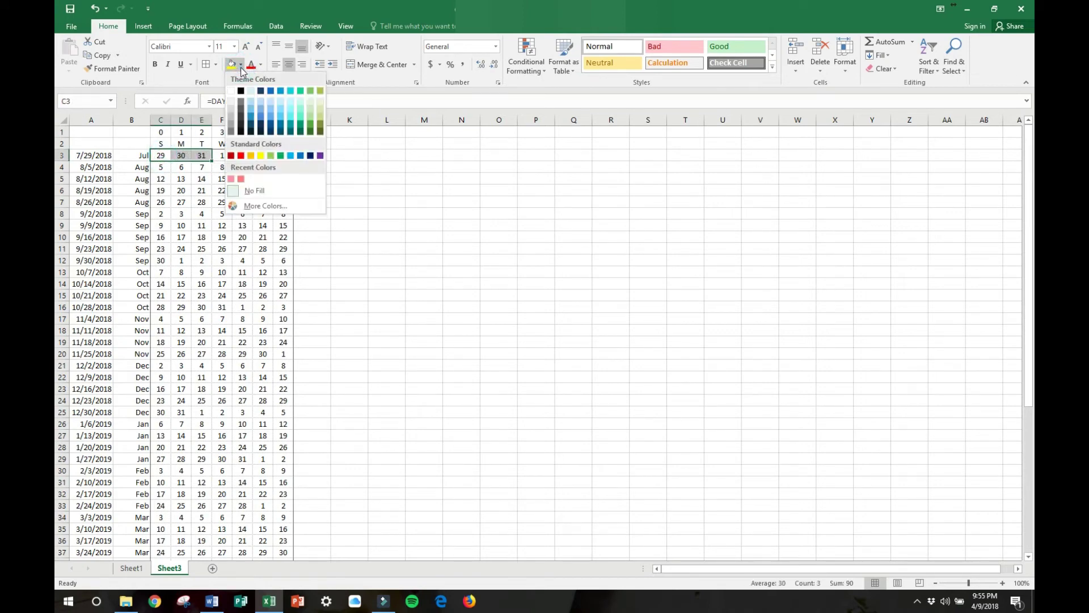
{"action": "left_click", "coordinate": [232, 113]}
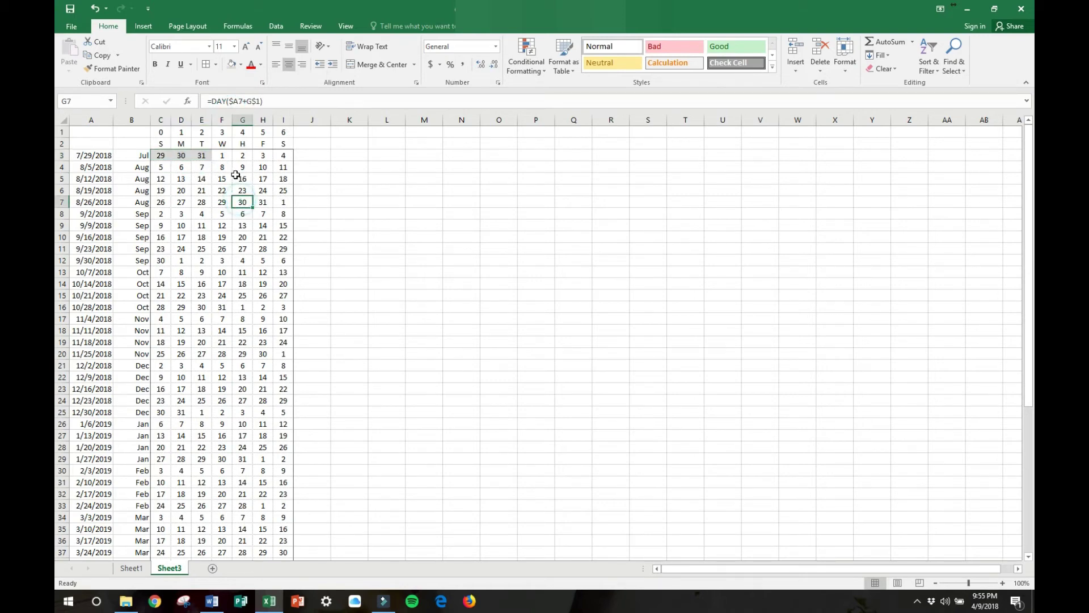
Shade all September days grey, including the partial weeks with September 1 and 30.
{"action": "left_click", "coordinate": [283, 202]}
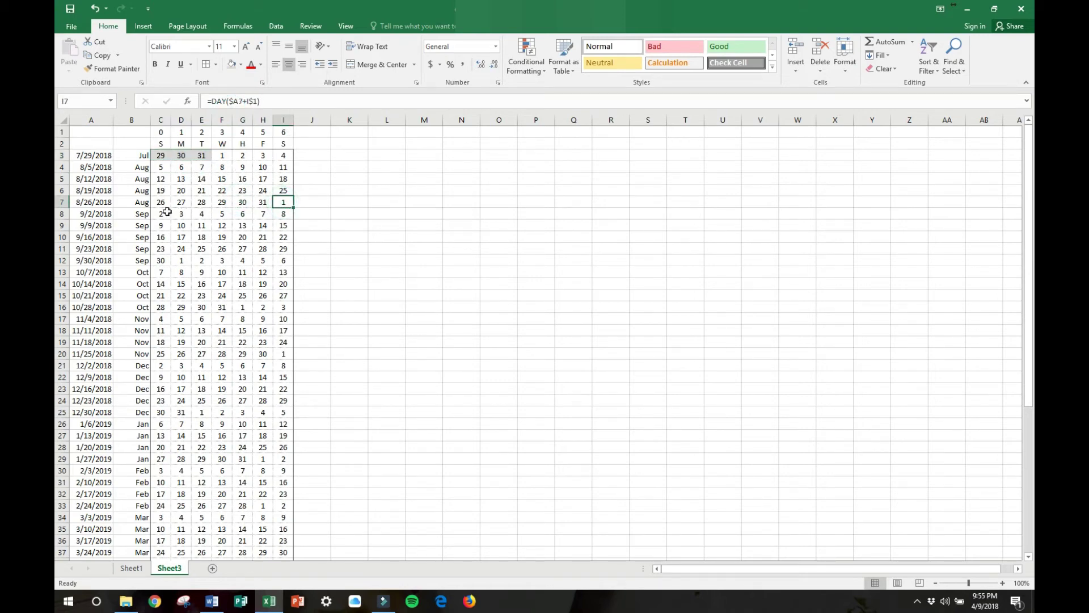
{"action": "left_click_drag", "start_coordinate": [161, 215], "coordinate": [283, 249]}
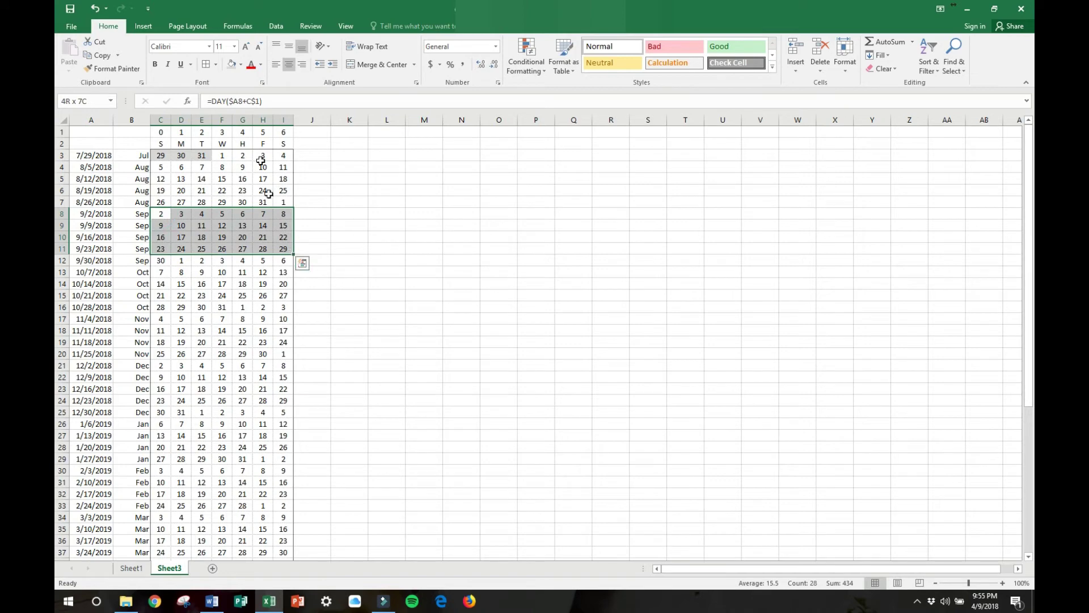
{"action": "left_click", "coordinate": [231, 65]}
{"action": "left_click", "coordinate": [276, 202]}
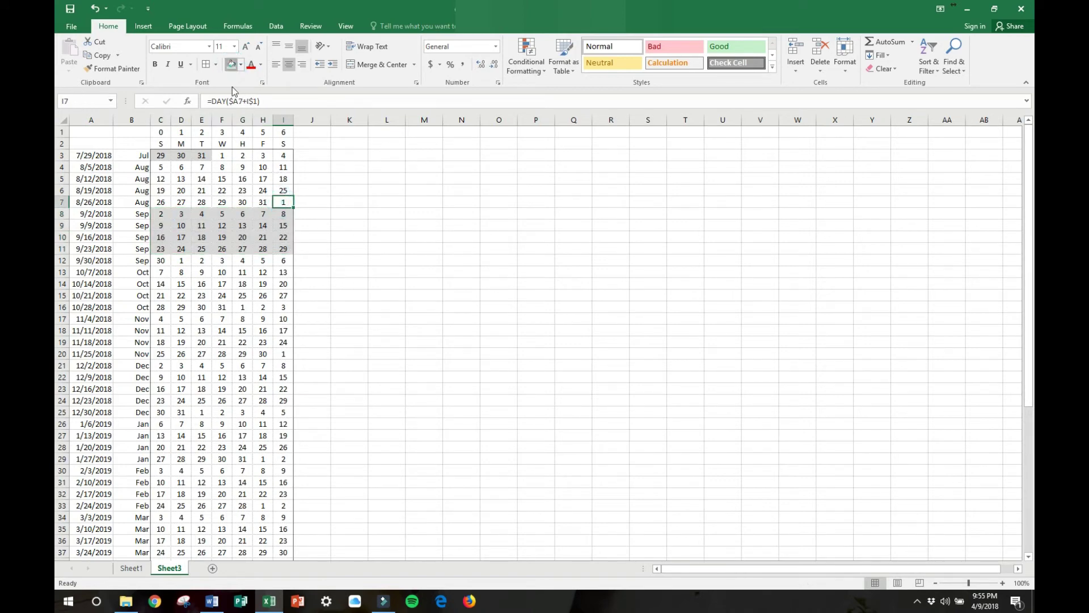
{"action": "left_click", "coordinate": [232, 64]}
{"action": "left_click", "coordinate": [161, 261]}
{"action": "left_click", "coordinate": [230, 64]}
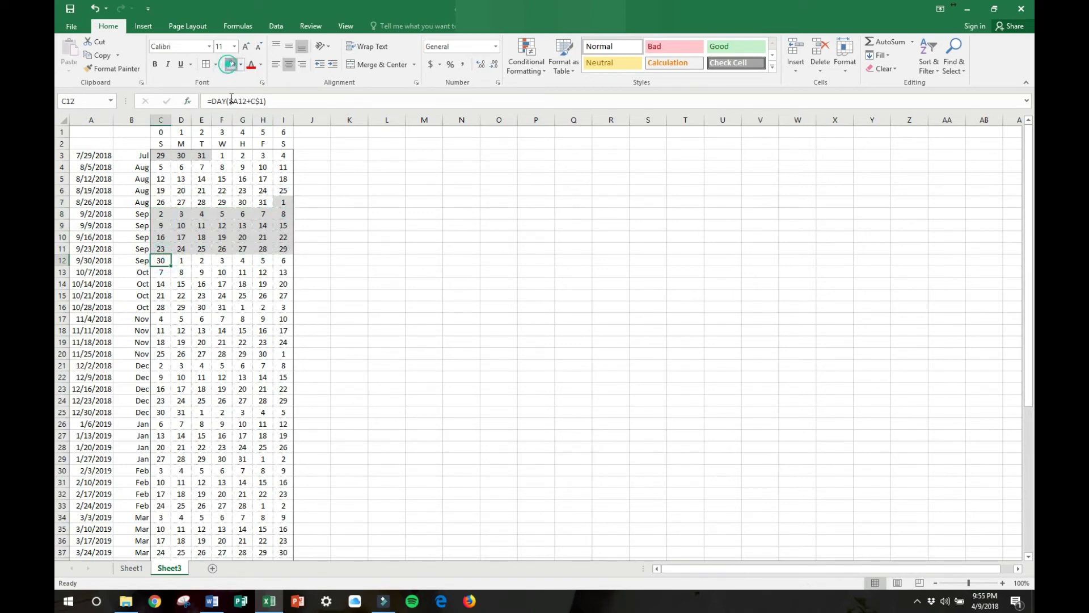
{"action": "left_click", "coordinate": [202, 285]}
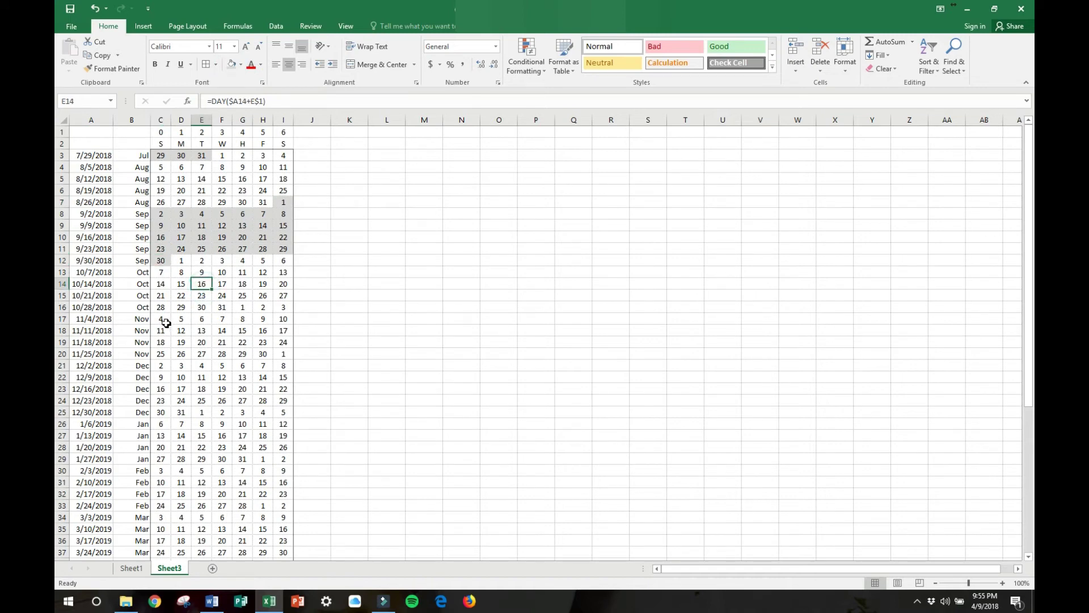
Shade the full November weeks grey.
{"action": "left_click_drag", "start_coordinate": [161, 319], "coordinate": [262, 350]}
{"action": "left_click", "coordinate": [232, 64]}
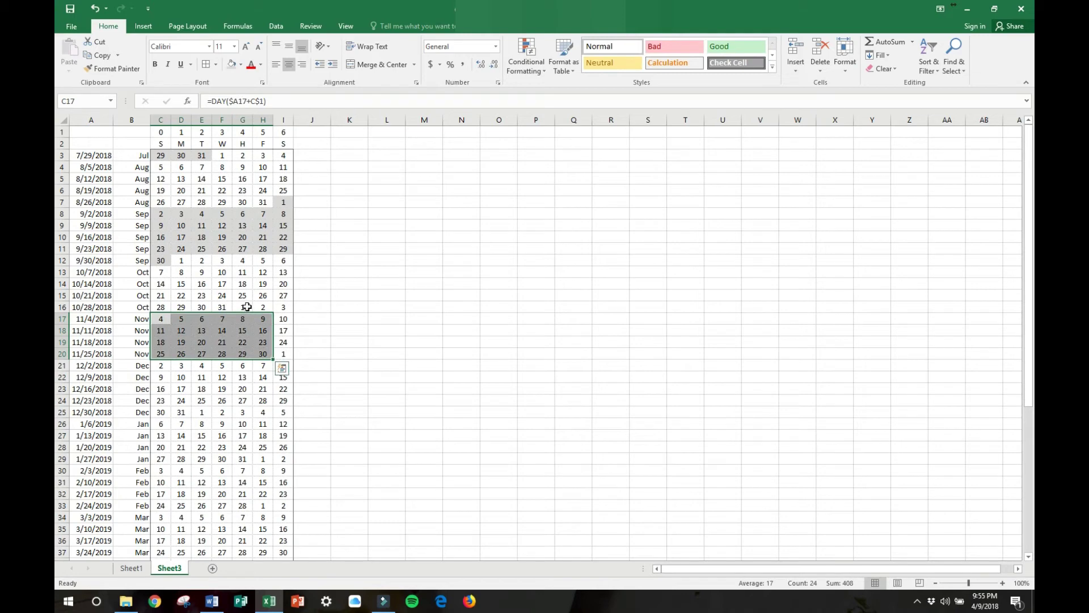
{"action": "left_click_drag", "start_coordinate": [248, 307], "coordinate": [285, 329]}
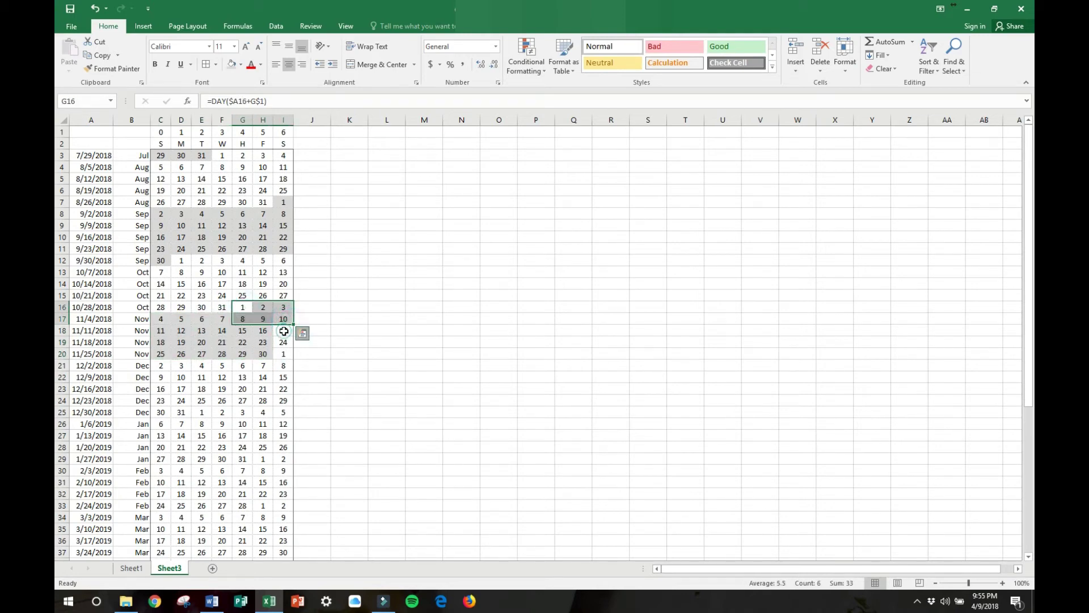
{"action": "left_click", "coordinate": [302, 333]}
{"action": "left_click", "coordinate": [283, 330]}
{"action": "left_click", "coordinate": [337, 328]}
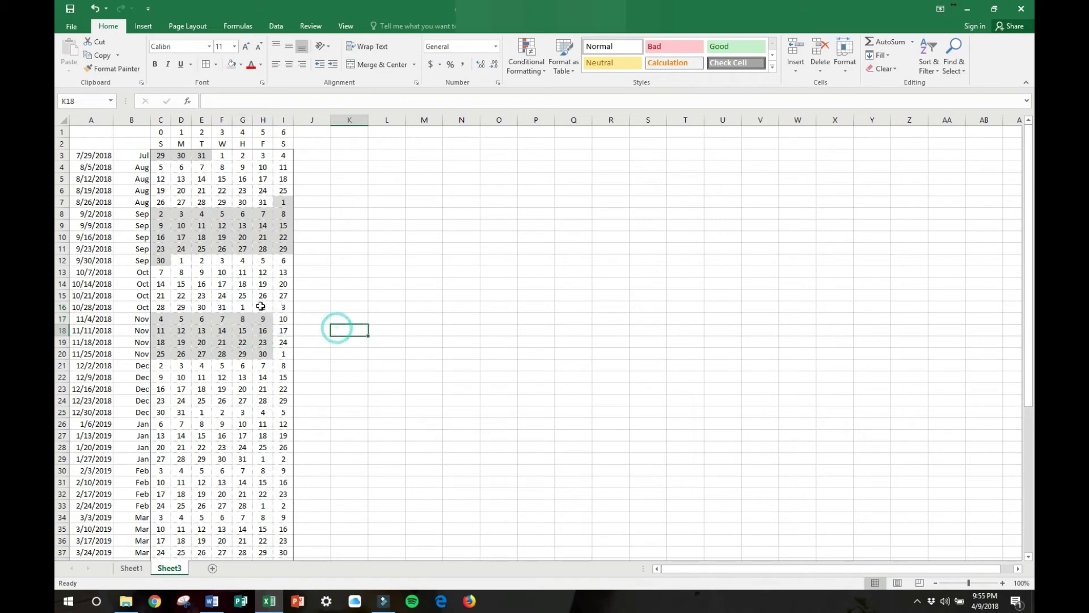
Shade the remaining November days 1–3, 10, 17 and 24 grey.
{"action": "left_click_drag", "start_coordinate": [248, 307], "coordinate": [279, 307]}
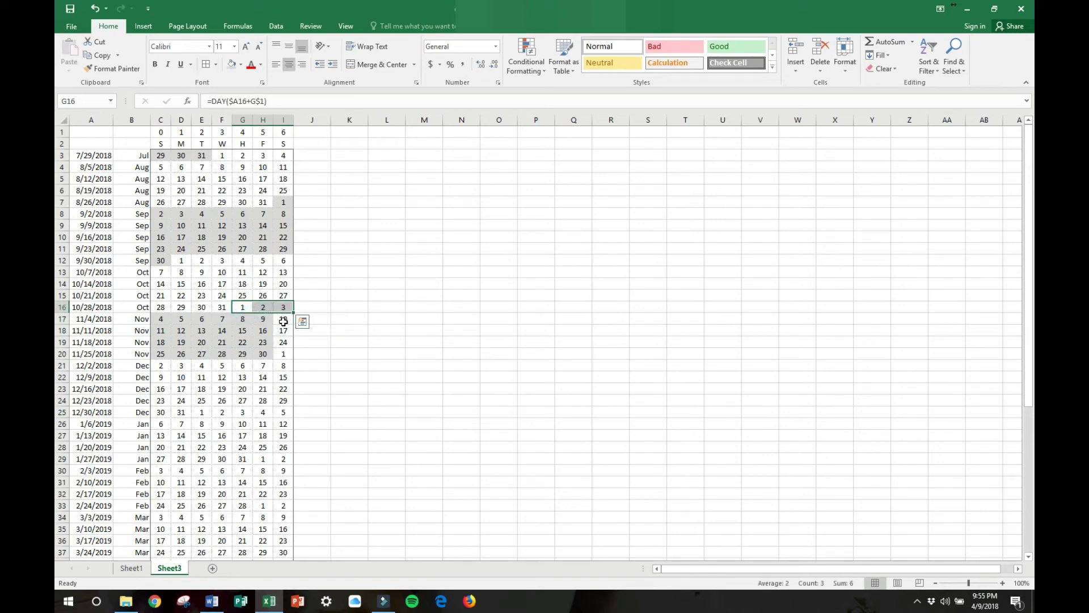
{"action": "left_click", "coordinate": [283, 320], "text": "ctrl"}
{"action": "left_click", "coordinate": [284, 330], "text": "ctrl"}
{"action": "left_click", "coordinate": [285, 342], "text": "ctrl"}
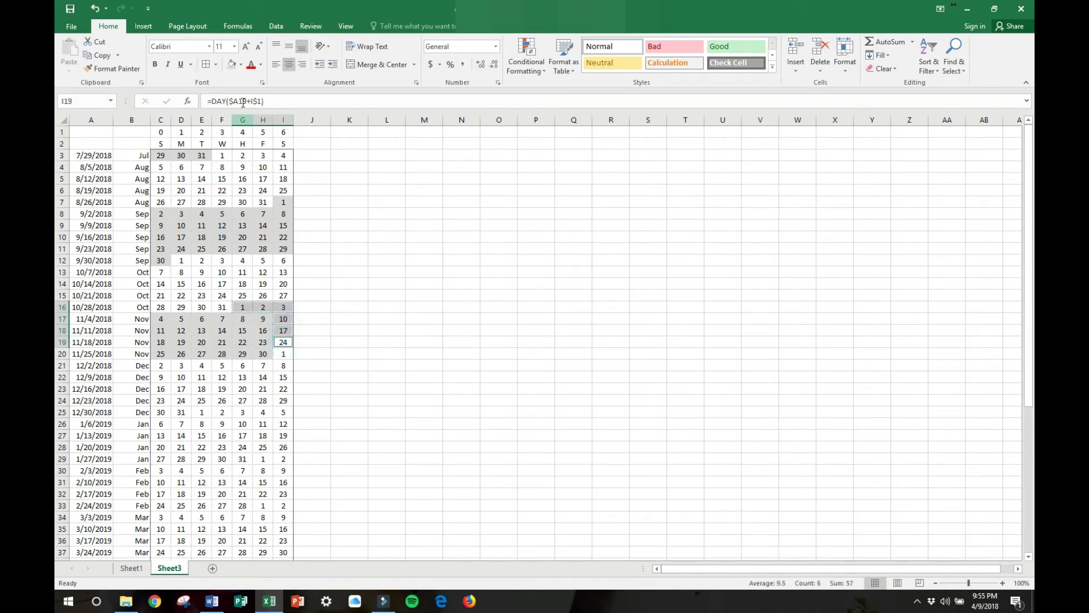
{"action": "left_click", "coordinate": [233, 66]}
{"action": "left_click", "coordinate": [245, 318]}
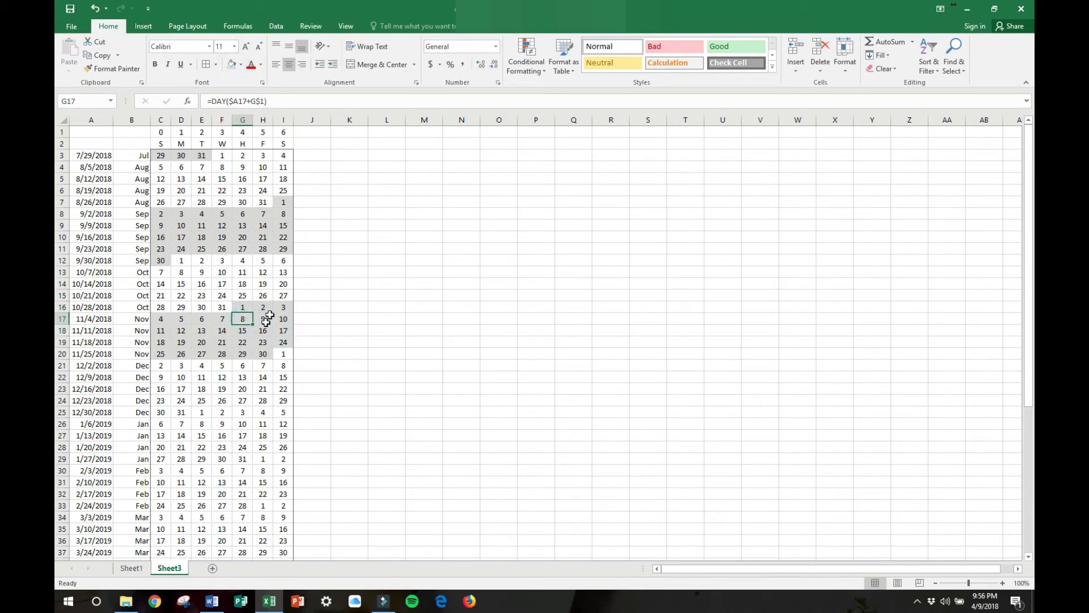
{"action": "scroll", "coordinate": [253, 409], "scroll_direction": "down", "scroll_amount": 2}
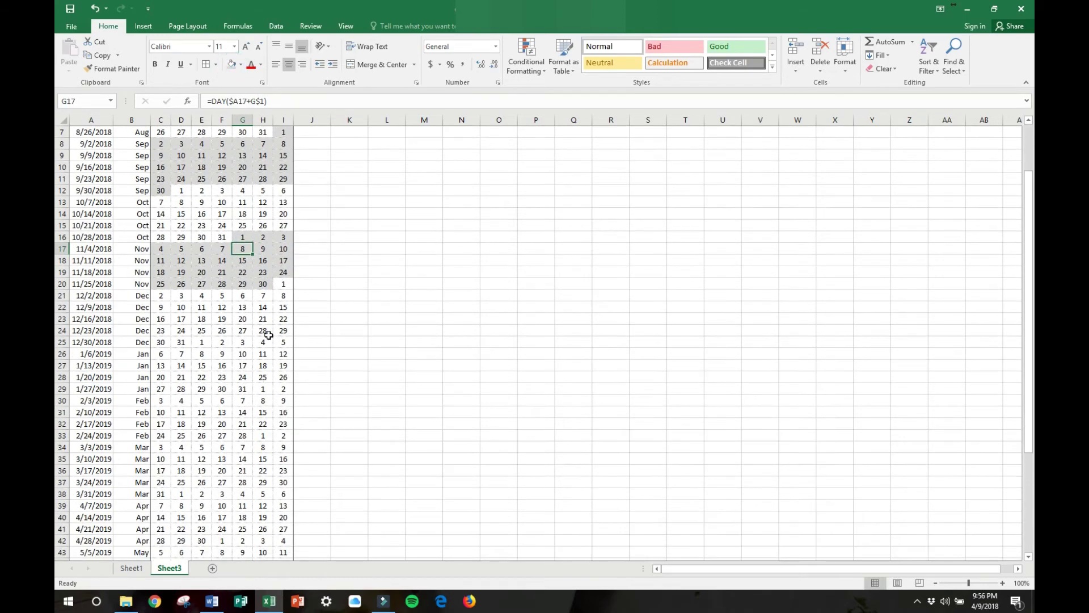
{"action": "scroll", "coordinate": [210, 341], "scroll_direction": "up", "scroll_amount": 2}
{"action": "left_click", "coordinate": [222, 193]}
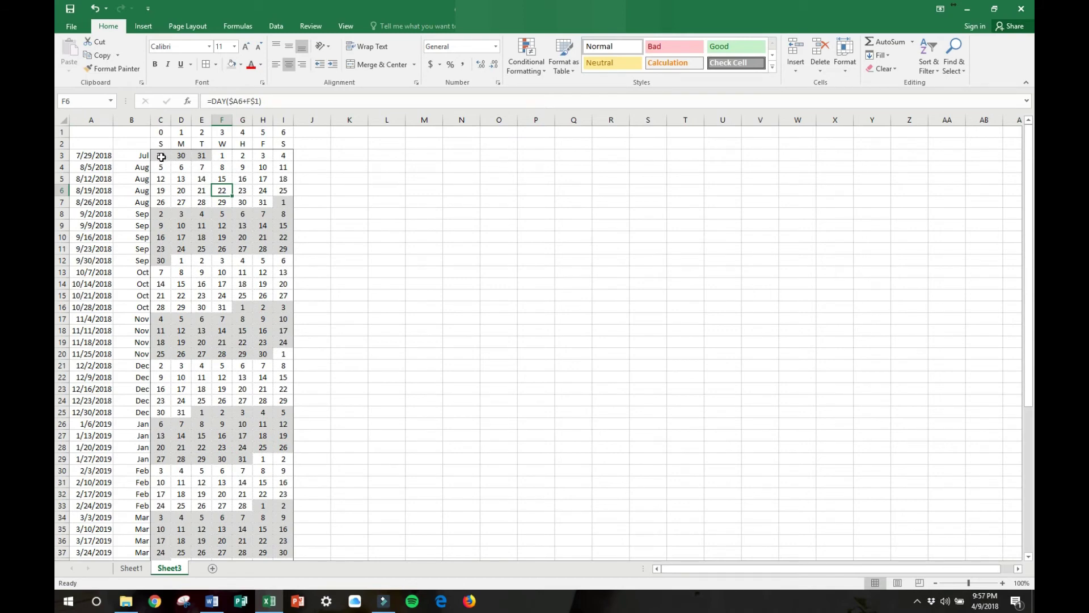
{"action": "left_click", "coordinate": [131, 568]}
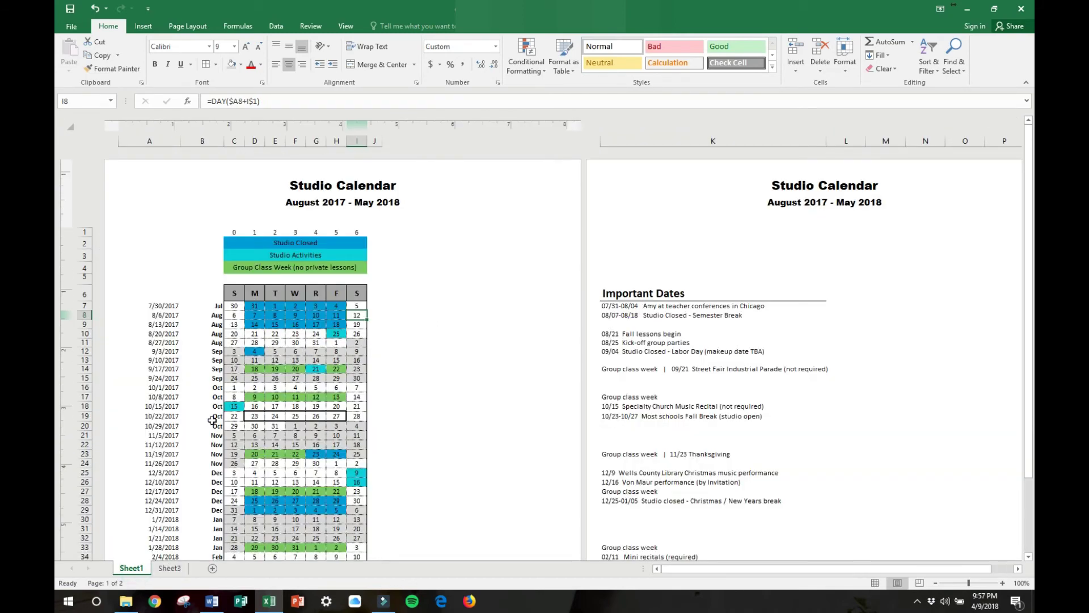
{"action": "left_click", "coordinate": [255, 293]}
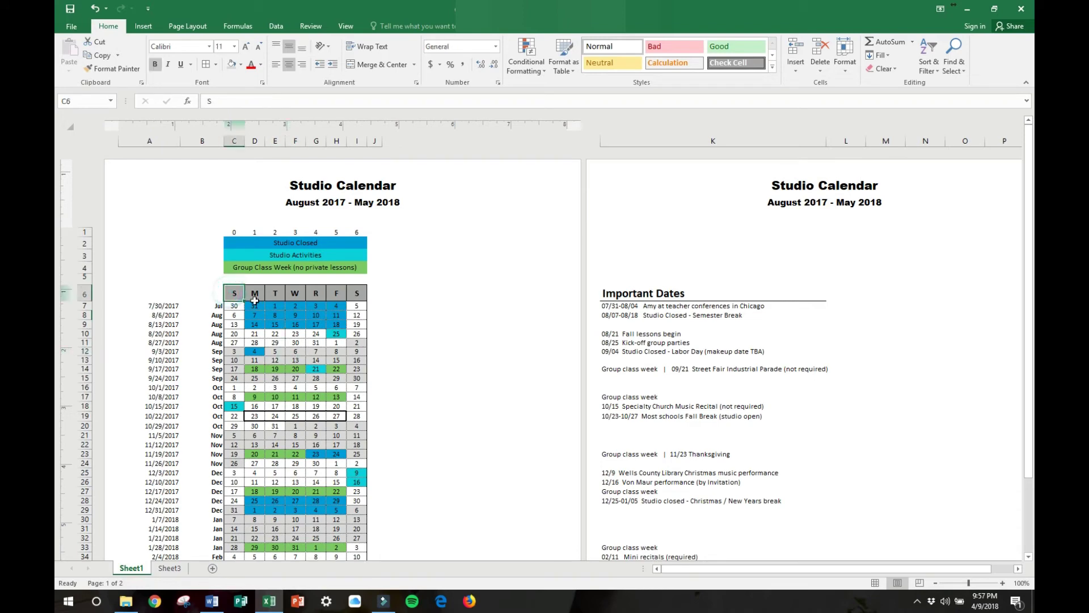
{"action": "left_click", "coordinate": [313, 289]}
{"action": "left_click", "coordinate": [357, 293]}
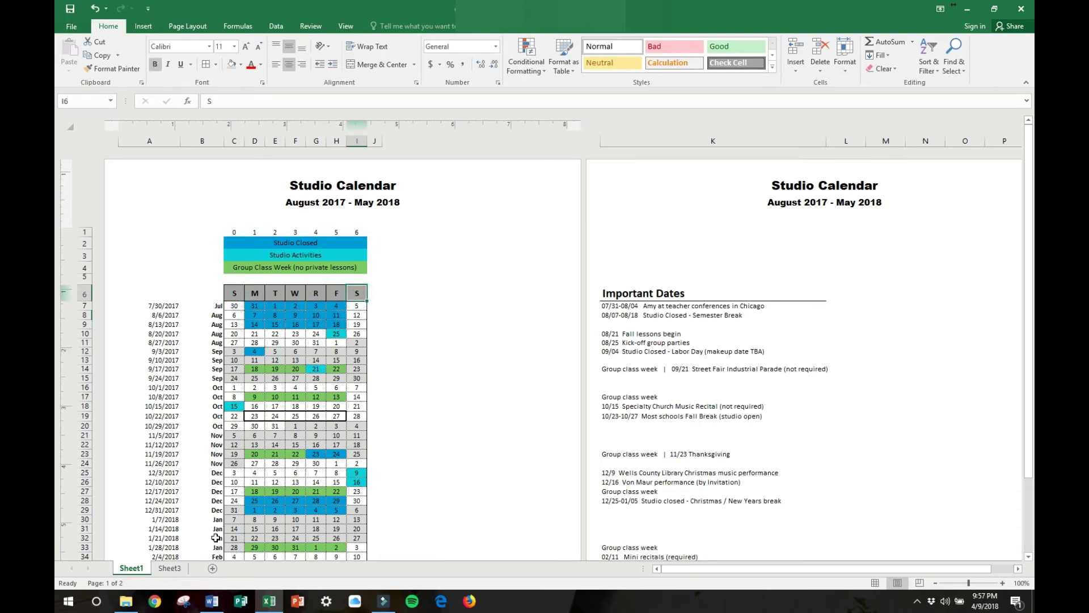
{"action": "left_click", "coordinate": [170, 568]}
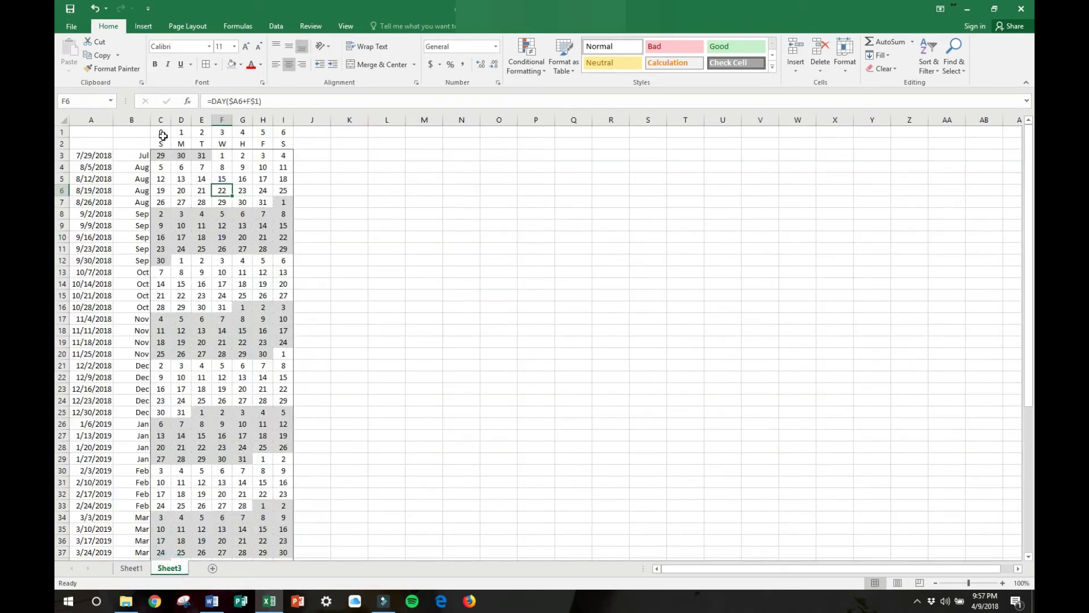
Give the weekday header cells C2:I2 outline and inside borders.
{"action": "left_click_drag", "start_coordinate": [162, 142], "coordinate": [283, 143]}
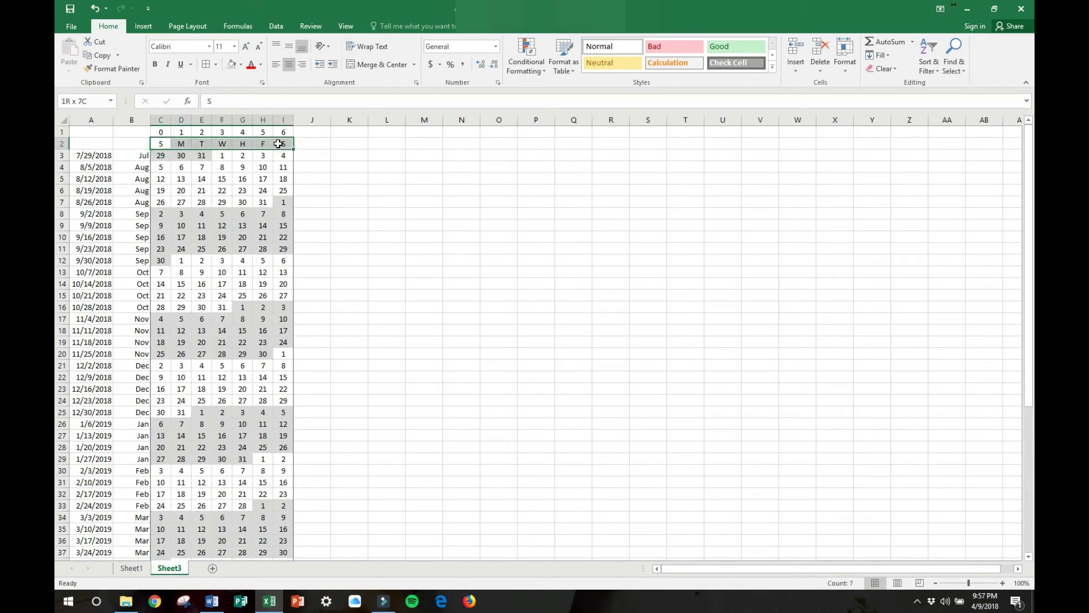
{"action": "left_click", "coordinate": [216, 68]}
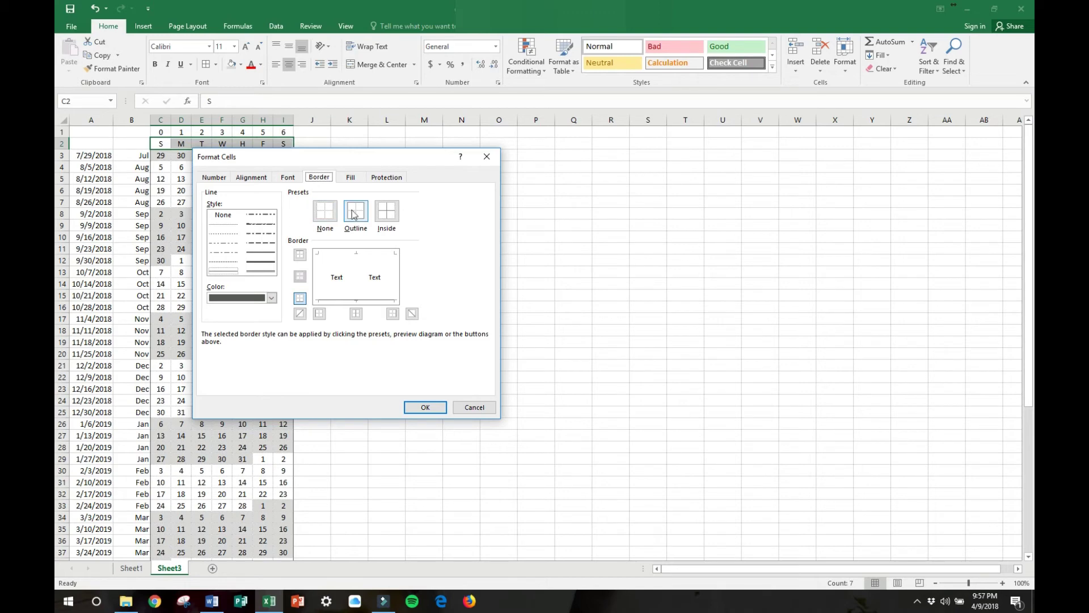
{"action": "left_click", "coordinate": [390, 214]}
{"action": "left_click", "coordinate": [360, 218]}
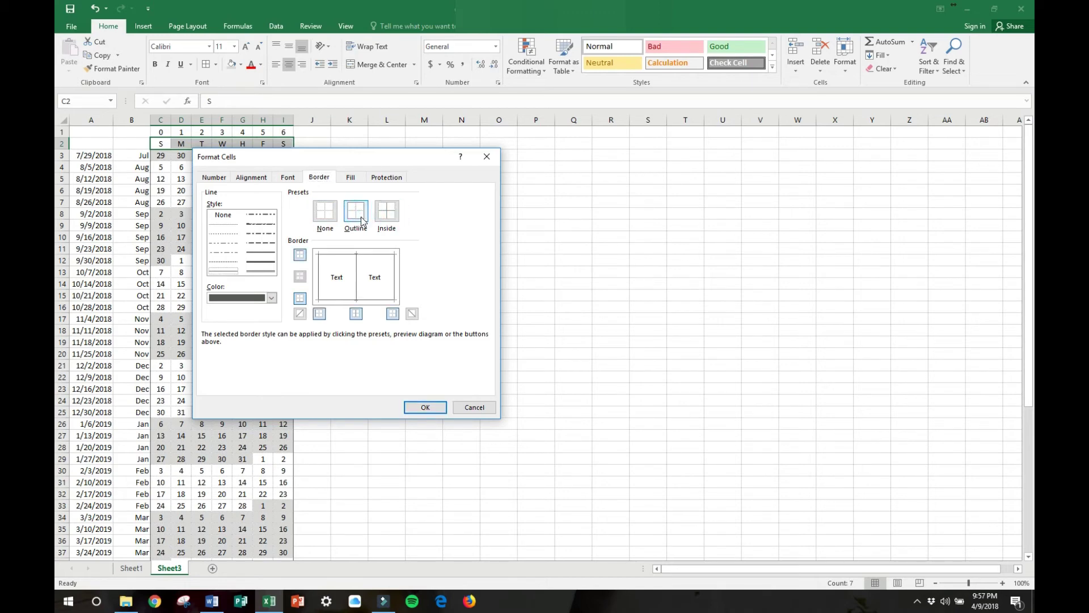
{"action": "left_click", "coordinate": [387, 212]}
{"action": "left_click", "coordinate": [425, 408]}
Fill the C2:I2 header row light blue.
{"action": "left_click", "coordinate": [241, 64]}
{"action": "left_click", "coordinate": [251, 93]}
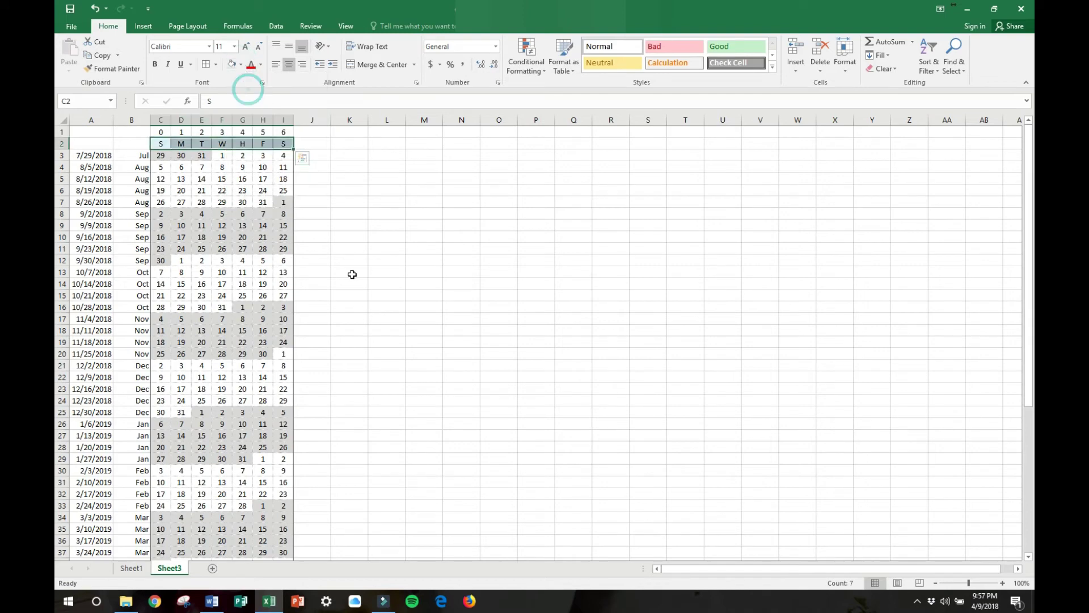
{"action": "left_click", "coordinate": [350, 272]}
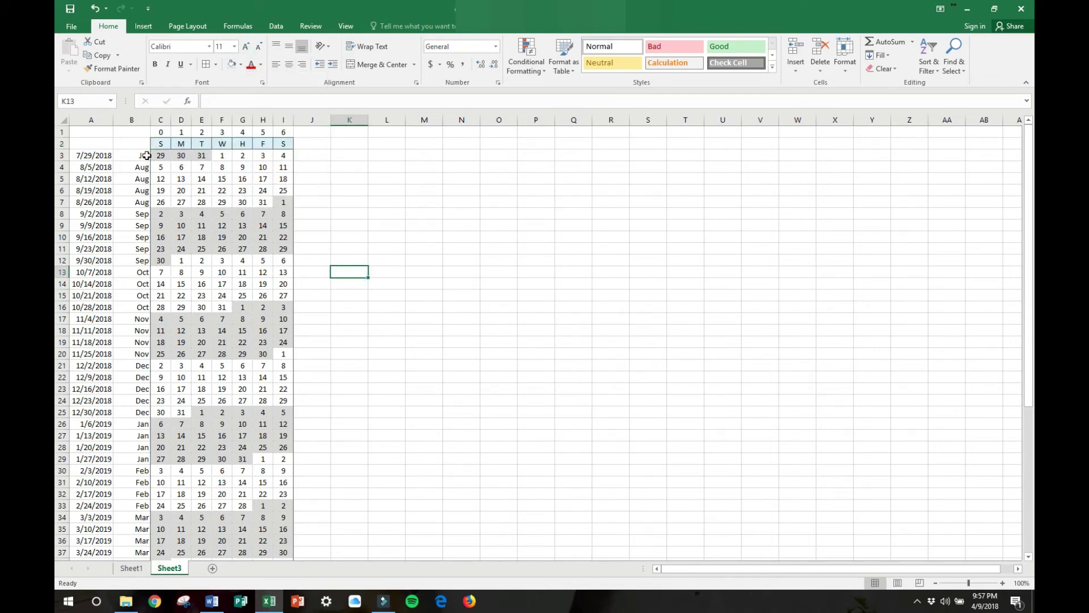
Hide row 1 with the 0–6 offsets and column A with the weekly dates.
{"action": "left_click", "coordinate": [64, 132]}
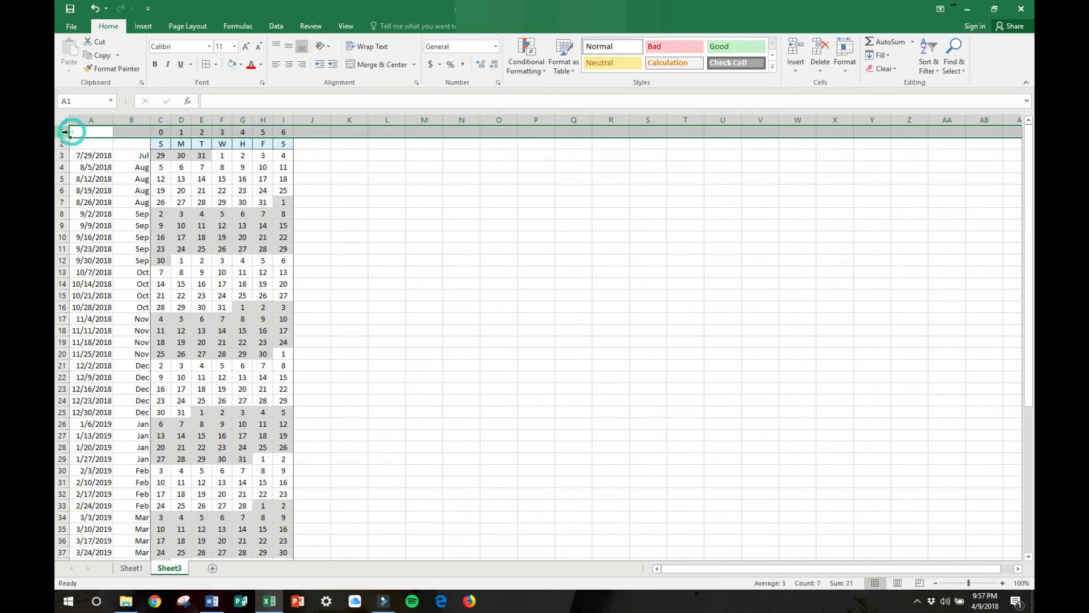
{"action": "right_click", "coordinate": [64, 131]}
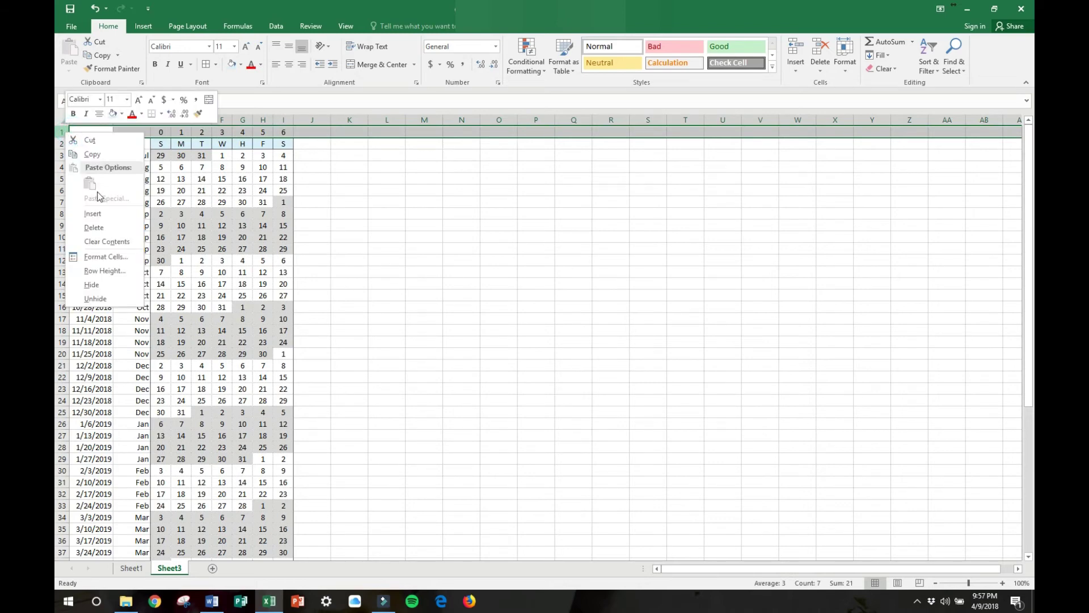
{"action": "left_click", "coordinate": [106, 285]}
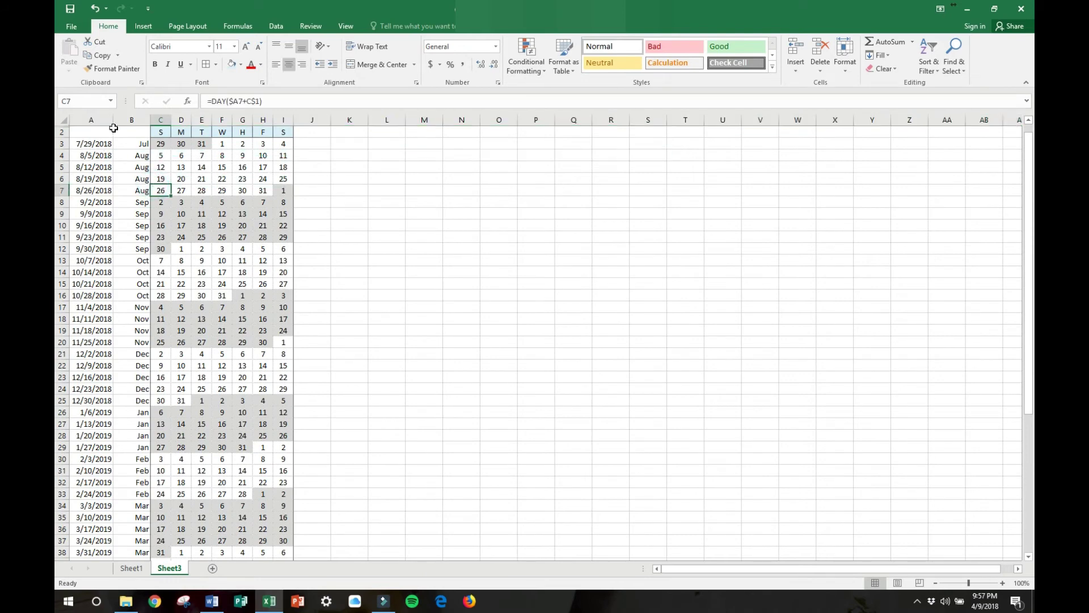
{"action": "left_click", "coordinate": [102, 120]}
{"action": "right_click", "coordinate": [102, 120]}
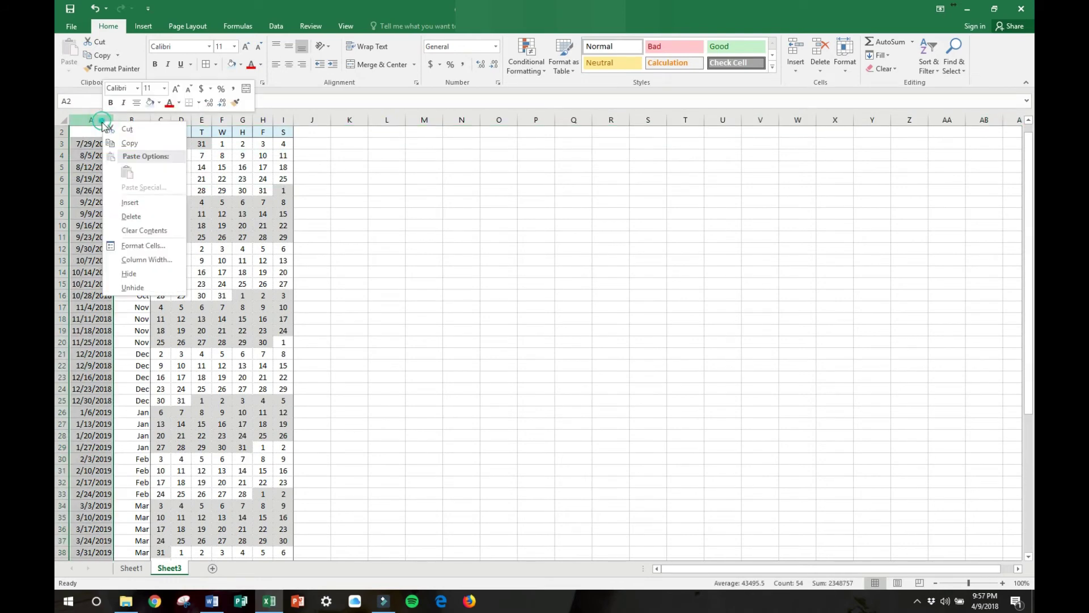
{"action": "left_click", "coordinate": [151, 273]}
{"action": "left_click", "coordinate": [136, 179]}
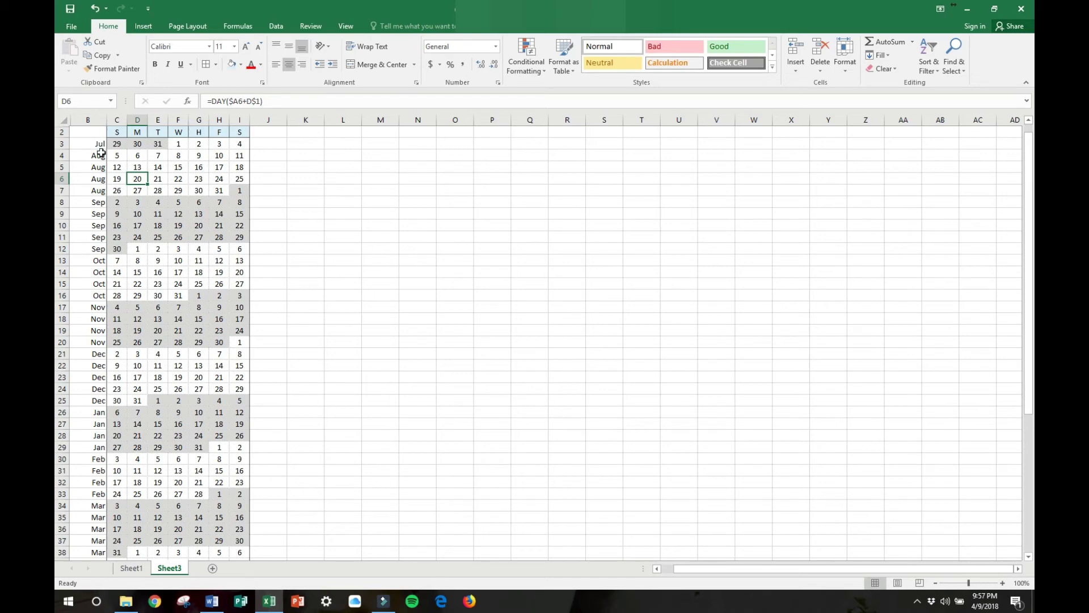
{"action": "left_click", "coordinate": [62, 120]}
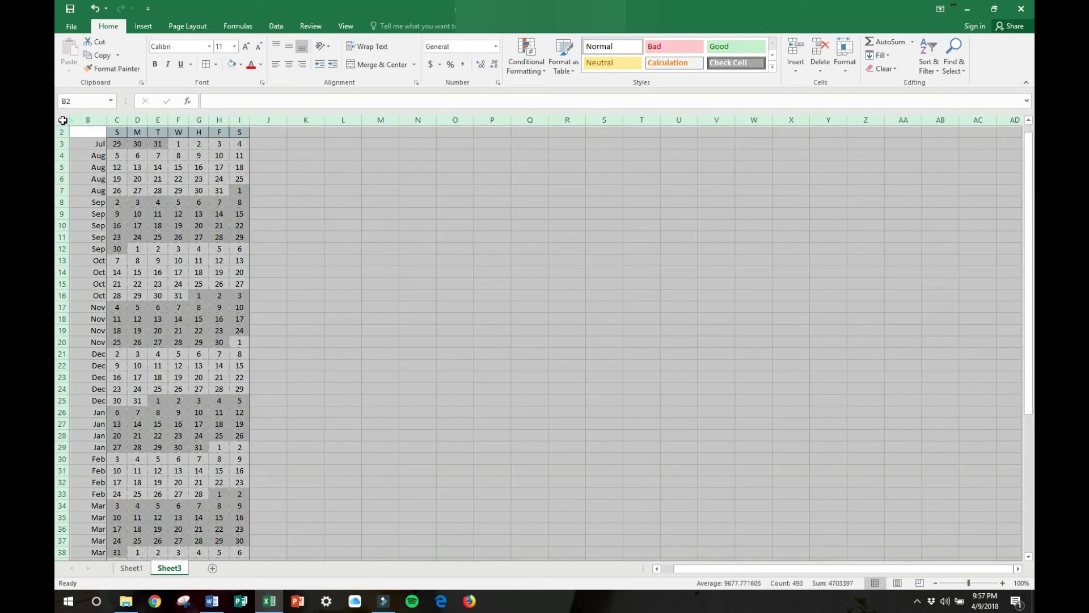
{"action": "right_click", "coordinate": [63, 120]}
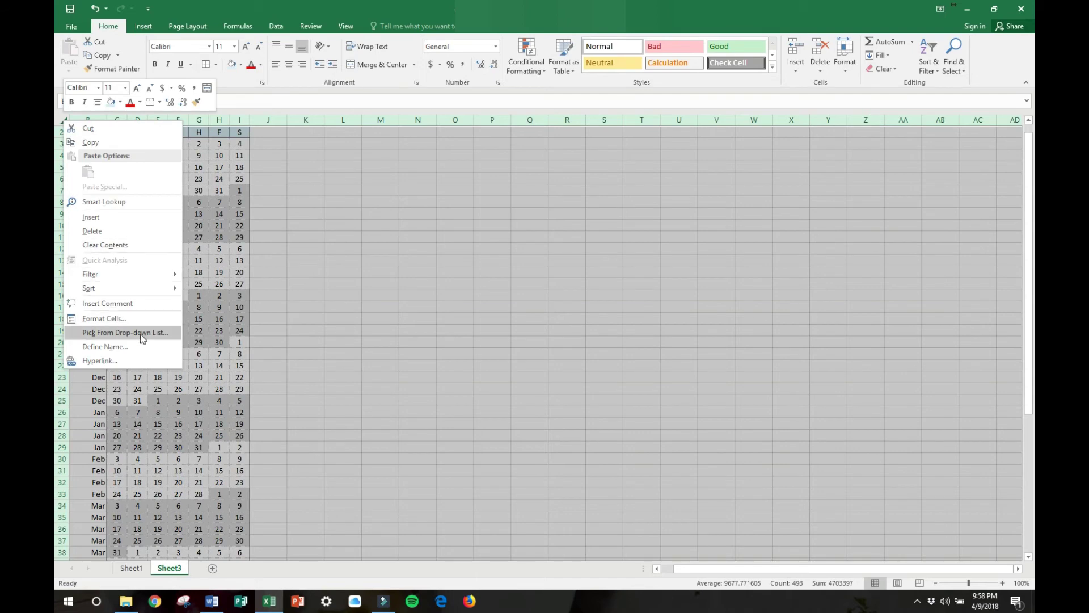
{"action": "left_click", "coordinate": [206, 310]}
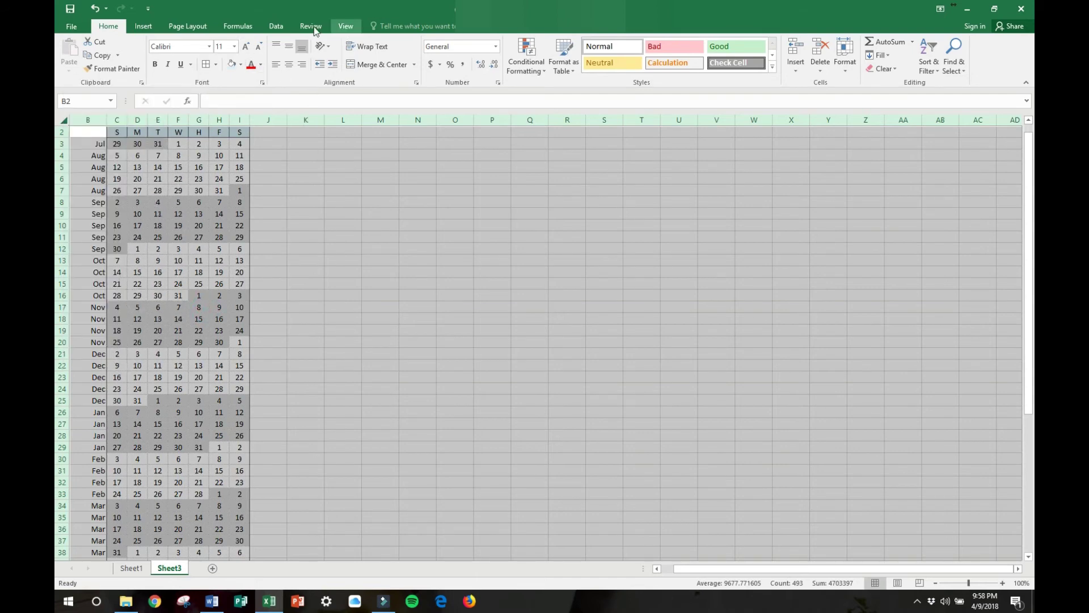
{"action": "left_click", "coordinate": [73, 27]}
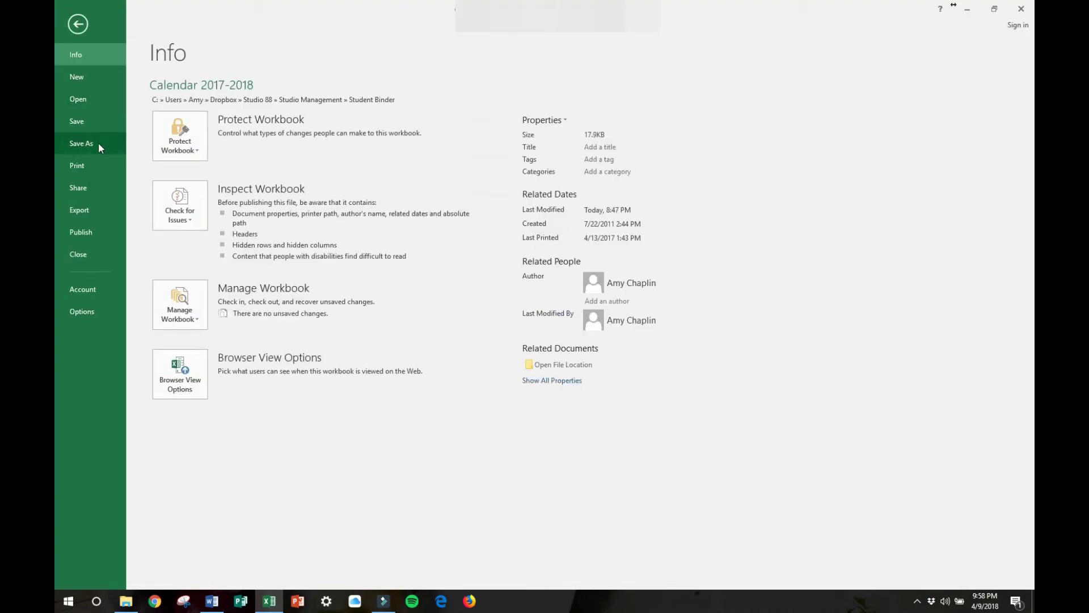
{"action": "left_click", "coordinate": [77, 24]}
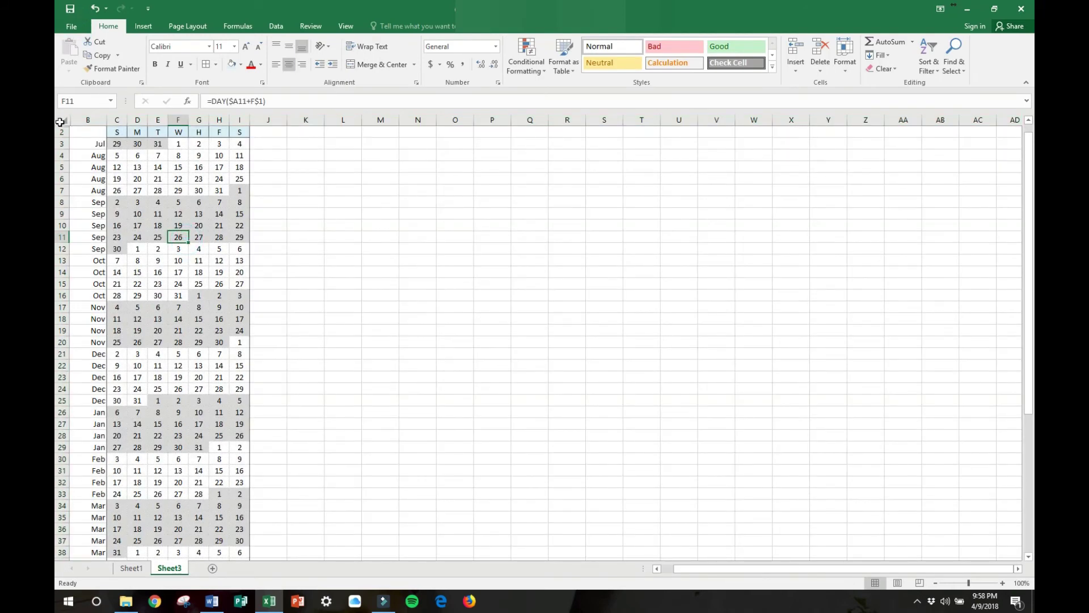
Unhide offset row 1 and dates column A across the whole sheet, then select A3.
{"action": "left_click", "coordinate": [60, 122]}
{"action": "right_click", "coordinate": [62, 121]}
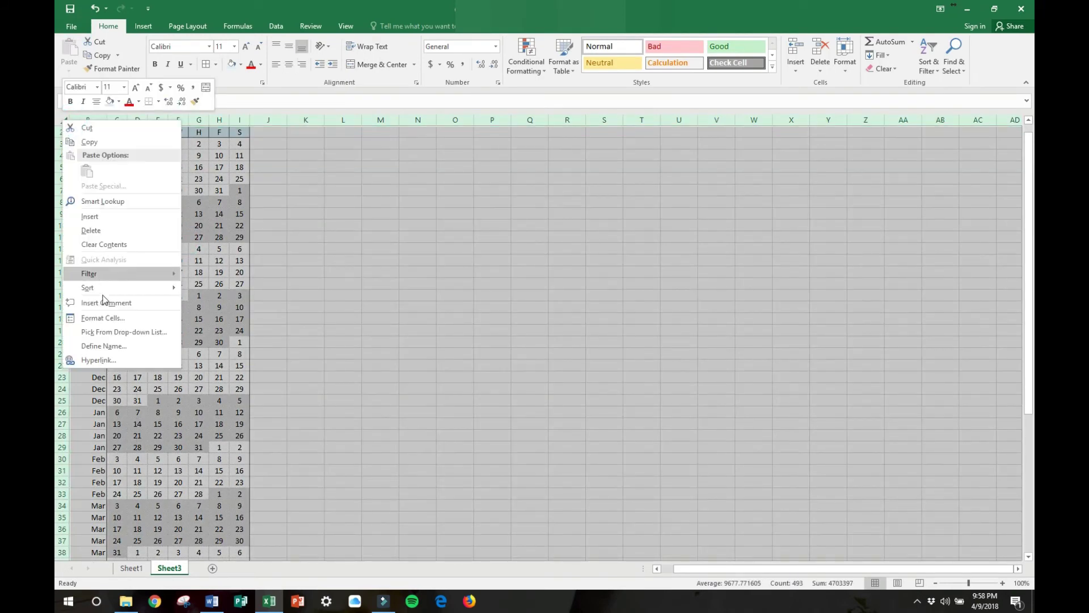
{"action": "left_click", "coordinate": [240, 251]}
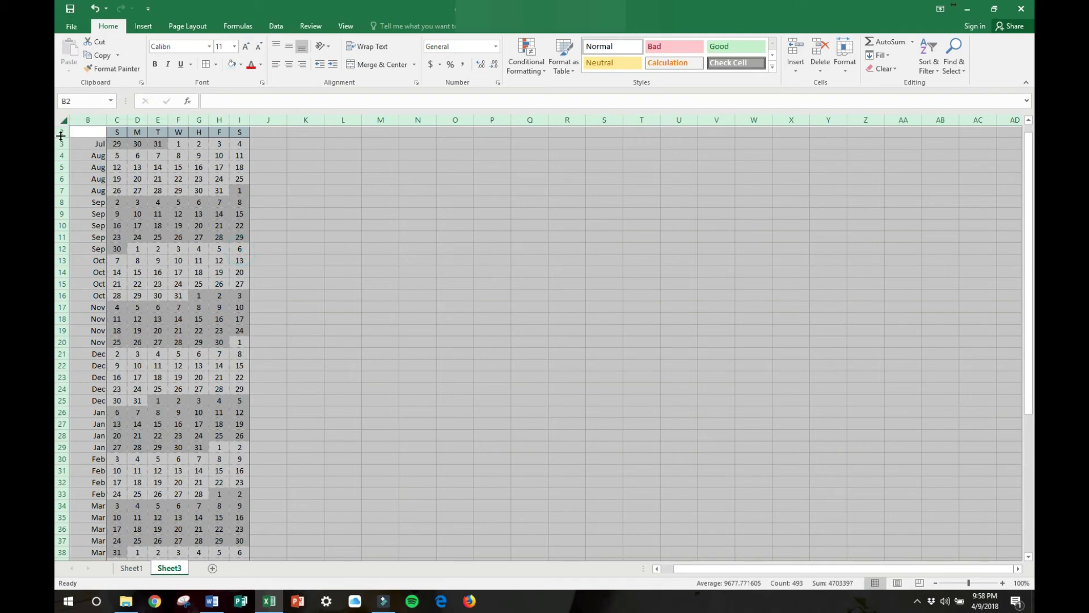
{"action": "right_click", "coordinate": [63, 132]}
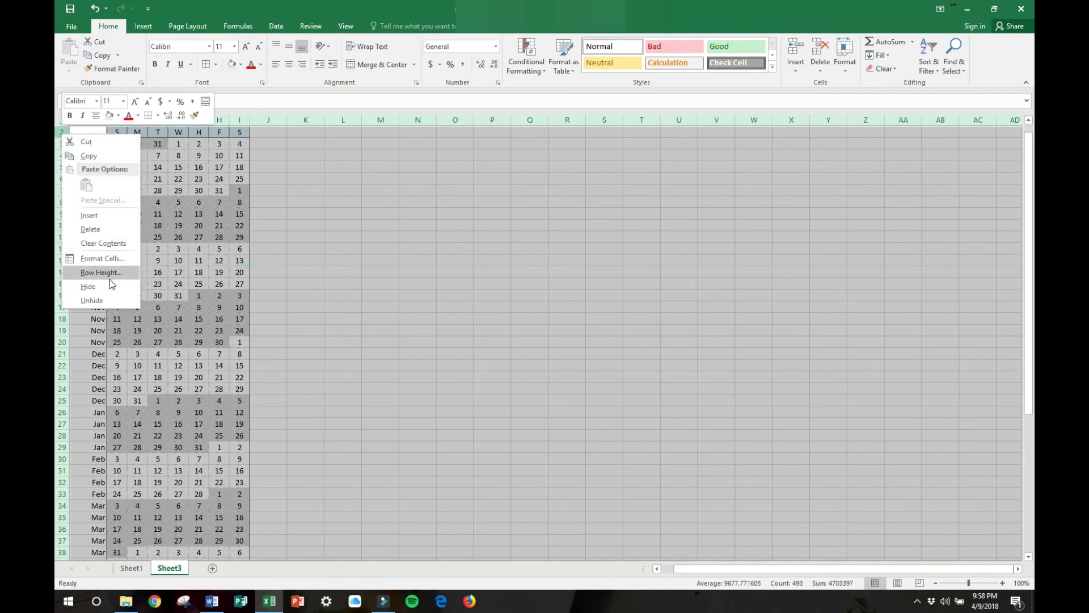
{"action": "left_click", "coordinate": [108, 299]}
{"action": "right_click", "coordinate": [89, 121]}
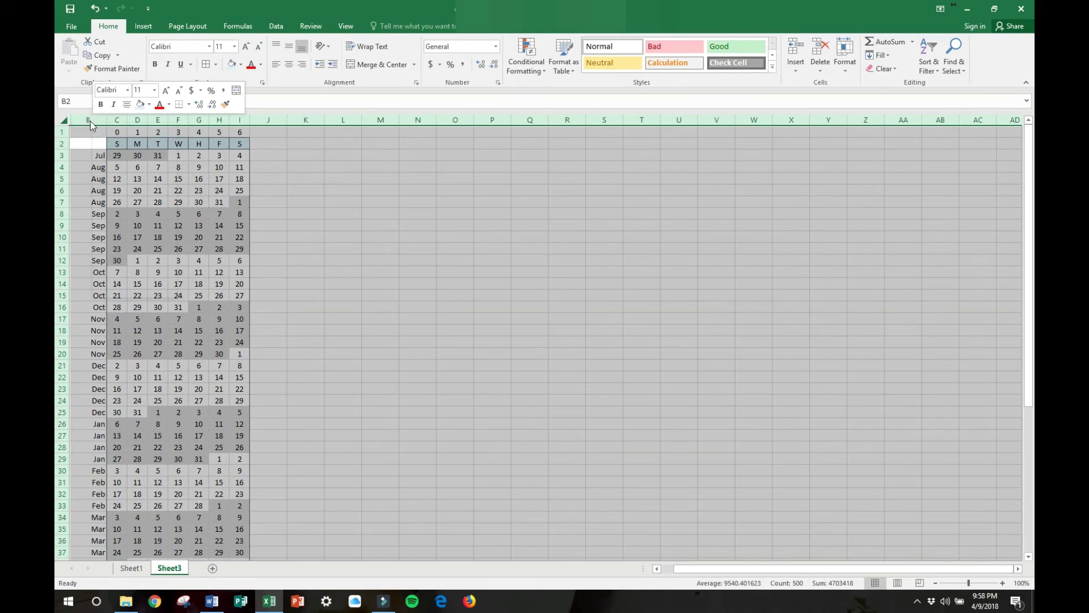
{"action": "left_click", "coordinate": [108, 287]}
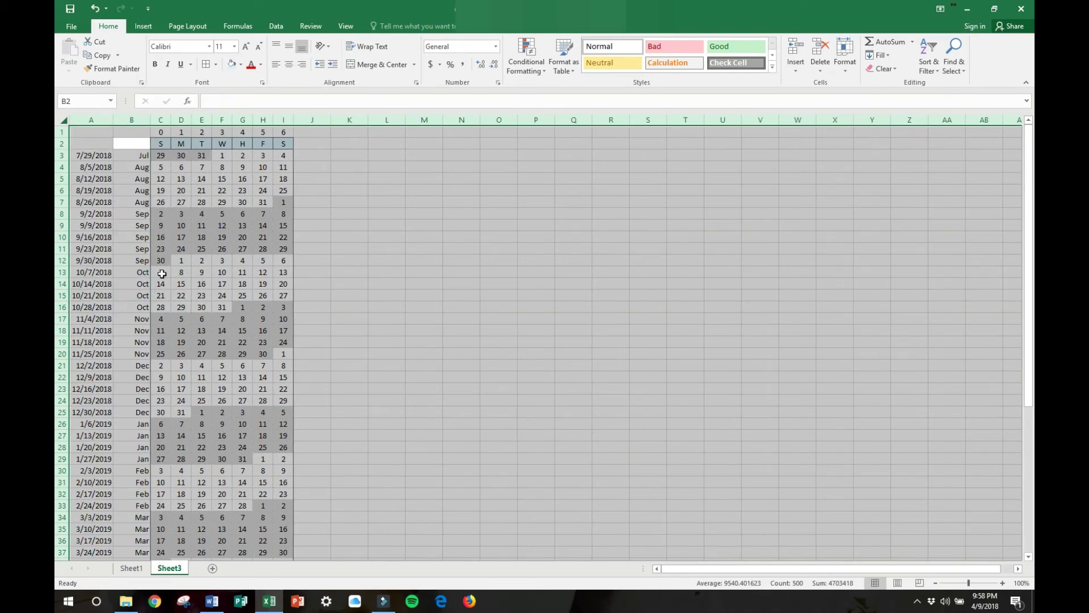
{"action": "left_click", "coordinate": [161, 274]}
{"action": "left_click", "coordinate": [98, 156]}
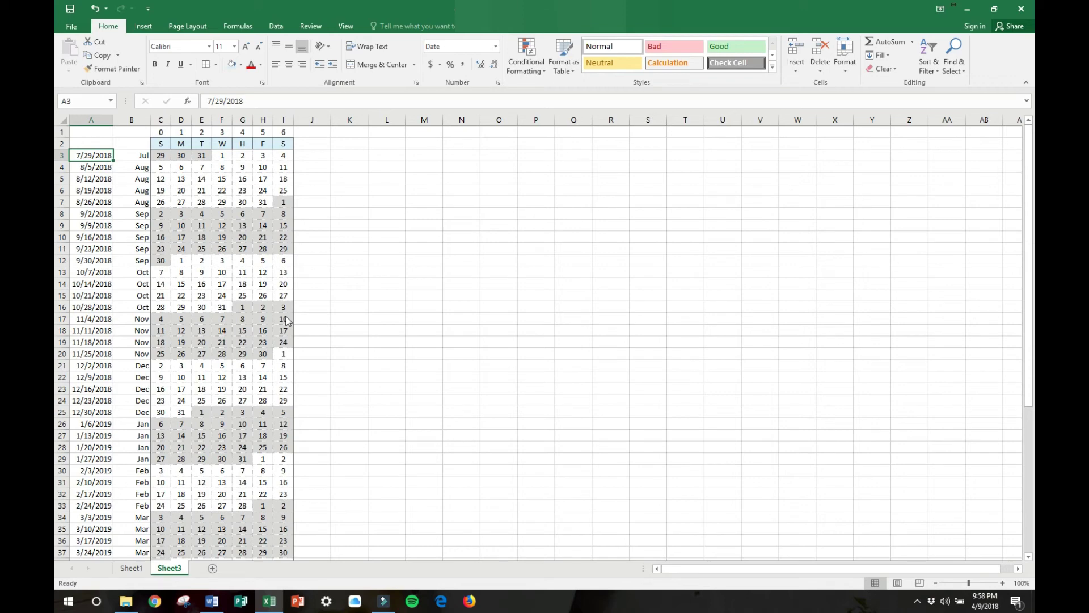
{"action": "type", "text": "7/28"}
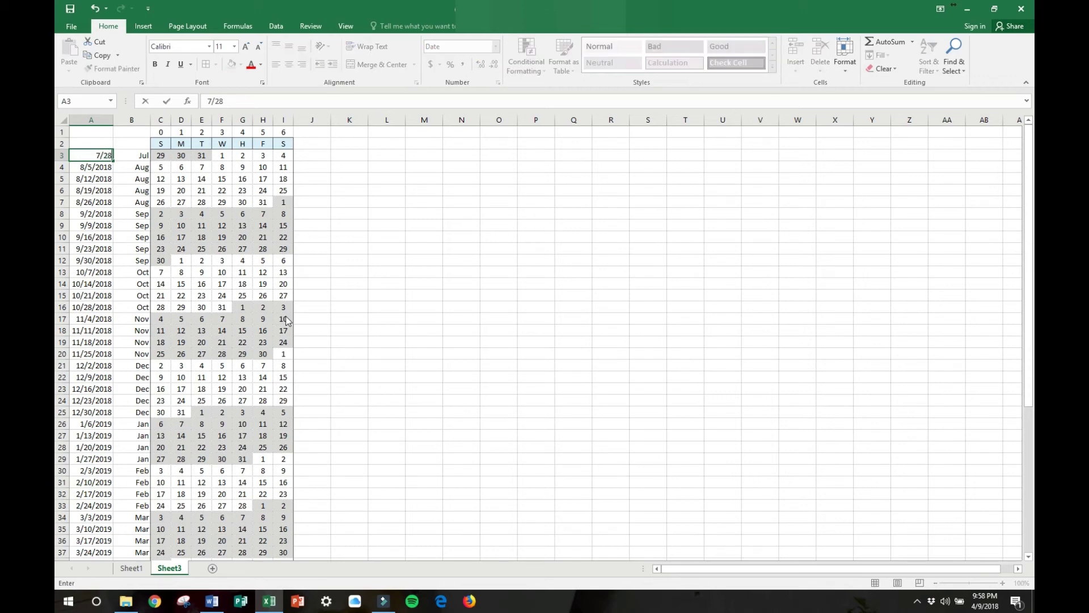
{"action": "type", "text": "/2019"}
{"action": "key", "text": "Return"}
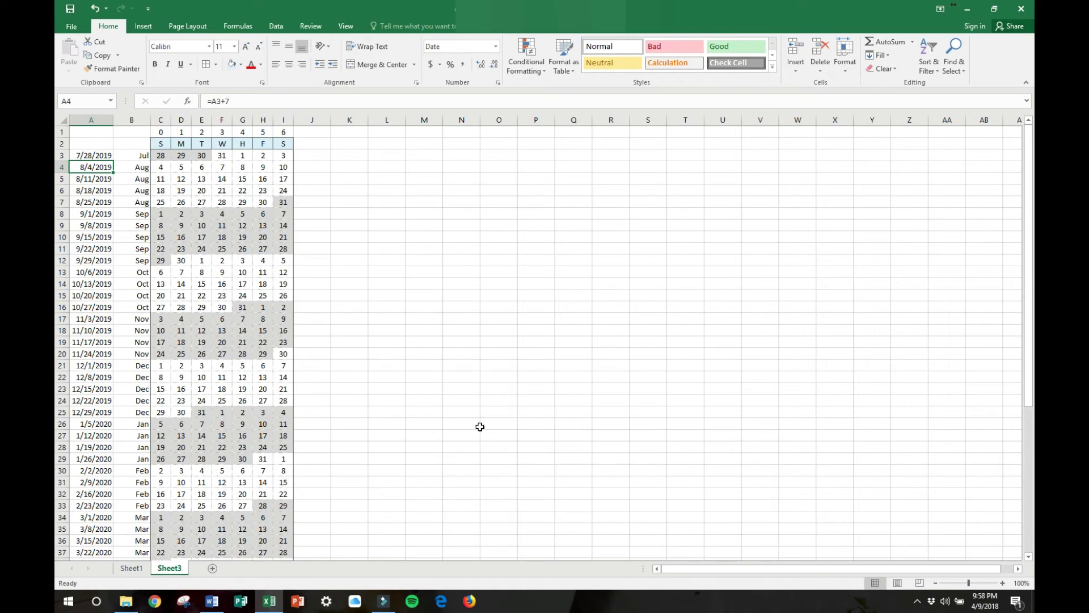
{"action": "scroll", "coordinate": [168, 423], "scroll_direction": "down", "scroll_amount": 5}
{"action": "scroll", "coordinate": [164, 426], "scroll_direction": "down", "scroll_amount": 2}
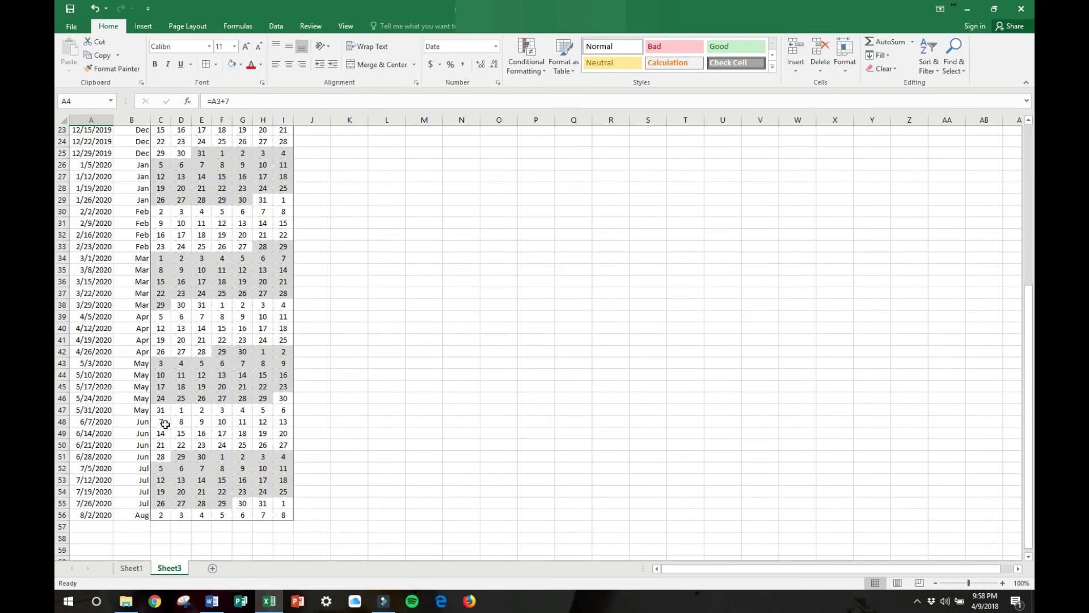
{"action": "scroll", "coordinate": [219, 408], "scroll_direction": "up", "scroll_amount": 8}
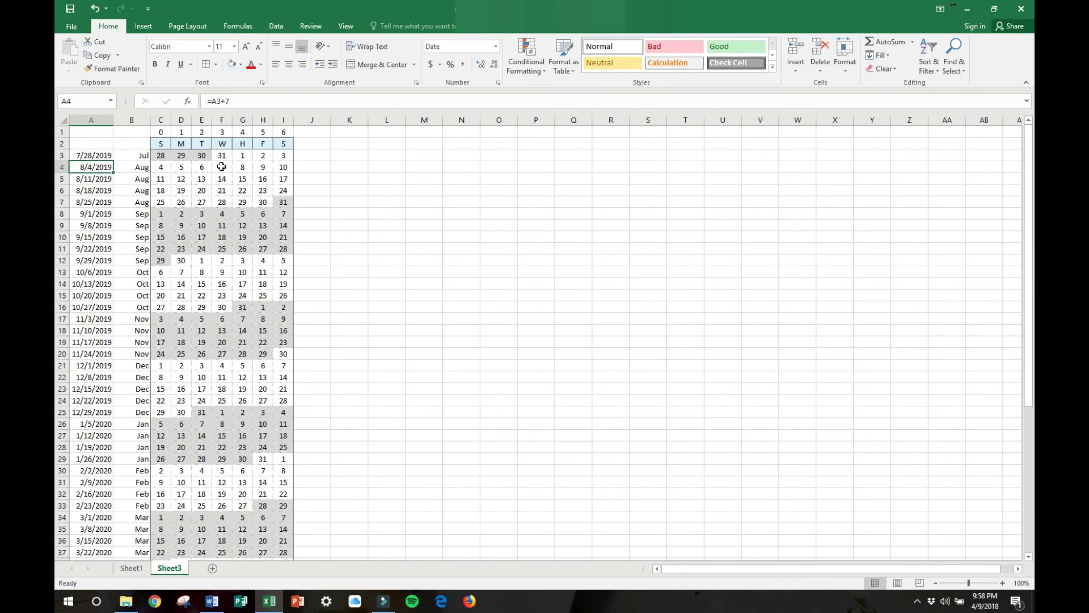
{"action": "left_click", "coordinate": [222, 157]}
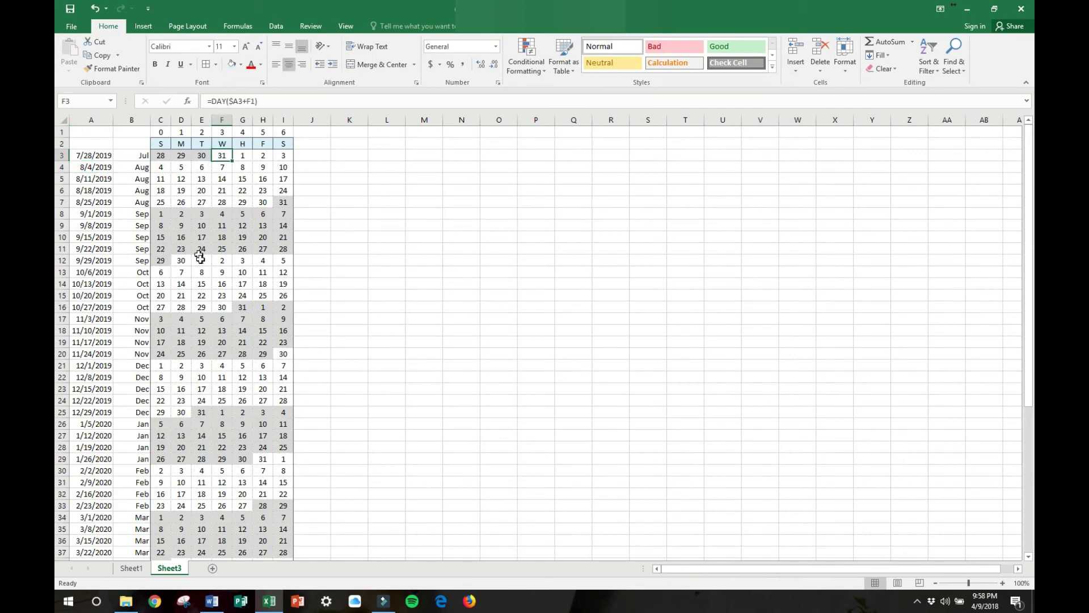
{"action": "left_click", "coordinate": [180, 261]}
{"action": "left_click", "coordinate": [215, 263]}
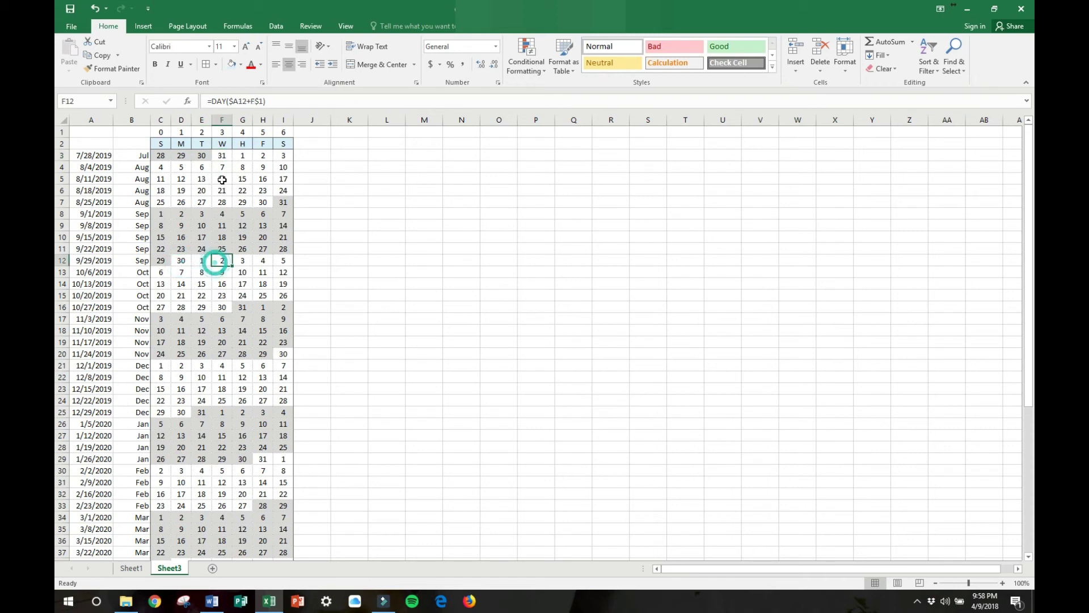
{"action": "left_click", "coordinate": [225, 164]}
{"action": "left_click", "coordinate": [220, 294]}
{"action": "left_click", "coordinate": [263, 365]}
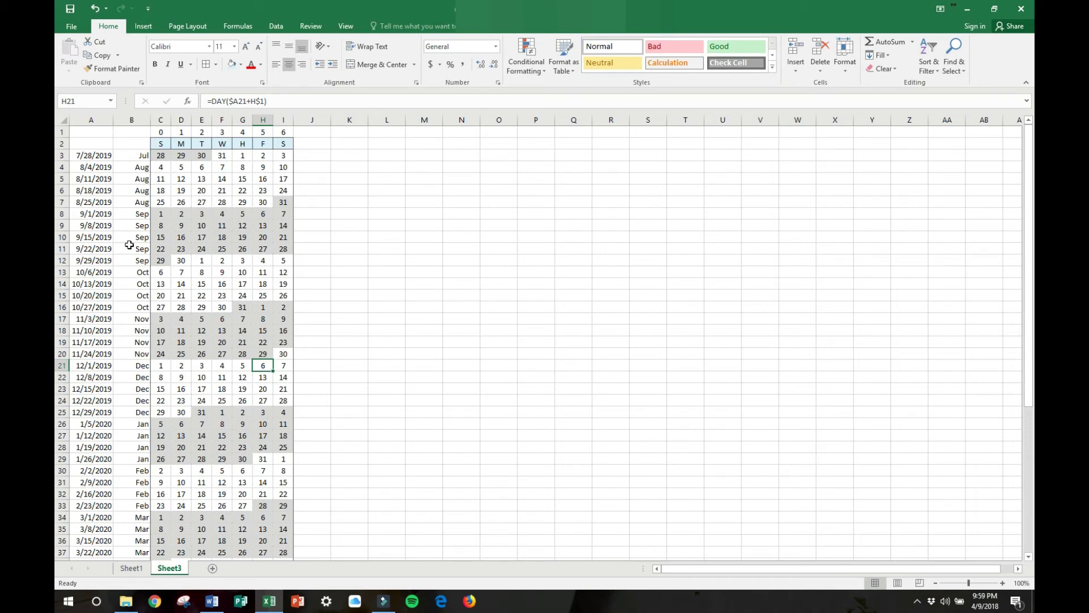
{"action": "left_click", "coordinate": [98, 155]}
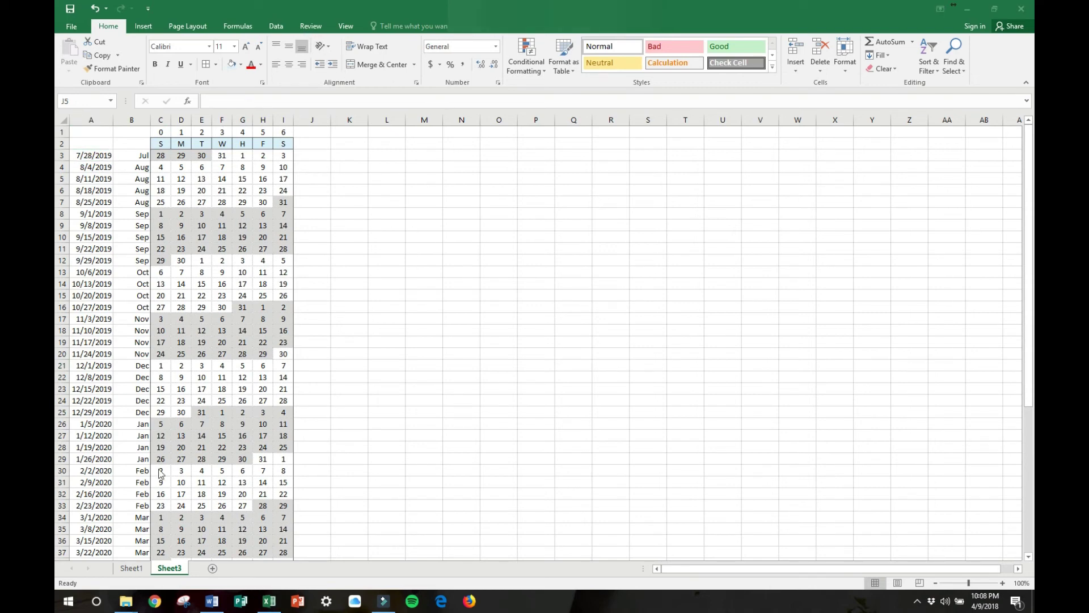
Compare with Sheet1, then view Sheet3 in Page Layout and delete dates column A.
{"action": "left_click", "coordinate": [136, 568]}
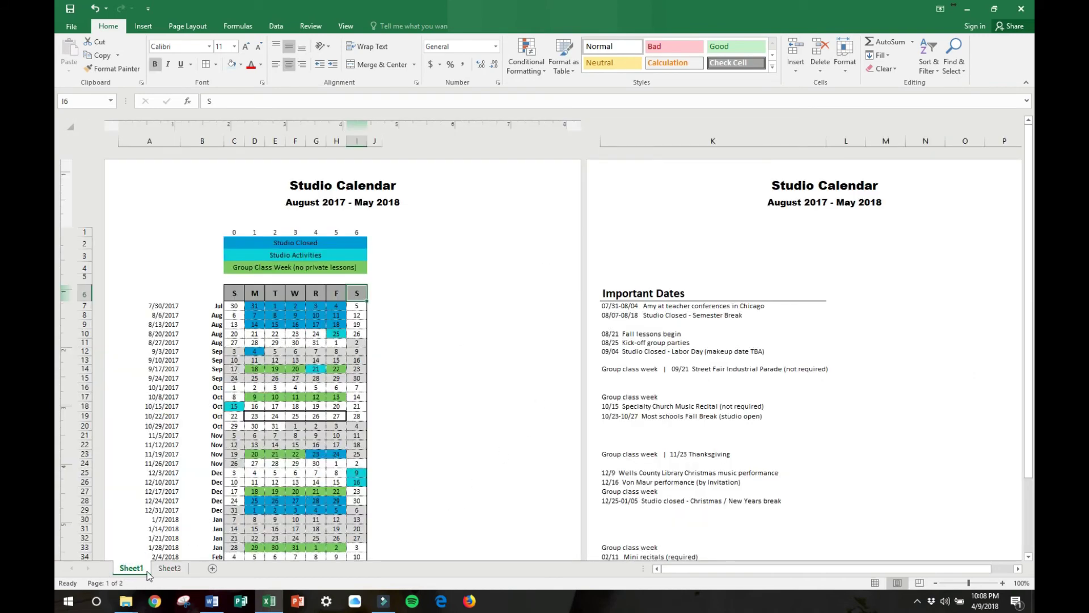
{"action": "left_click", "coordinate": [169, 568]}
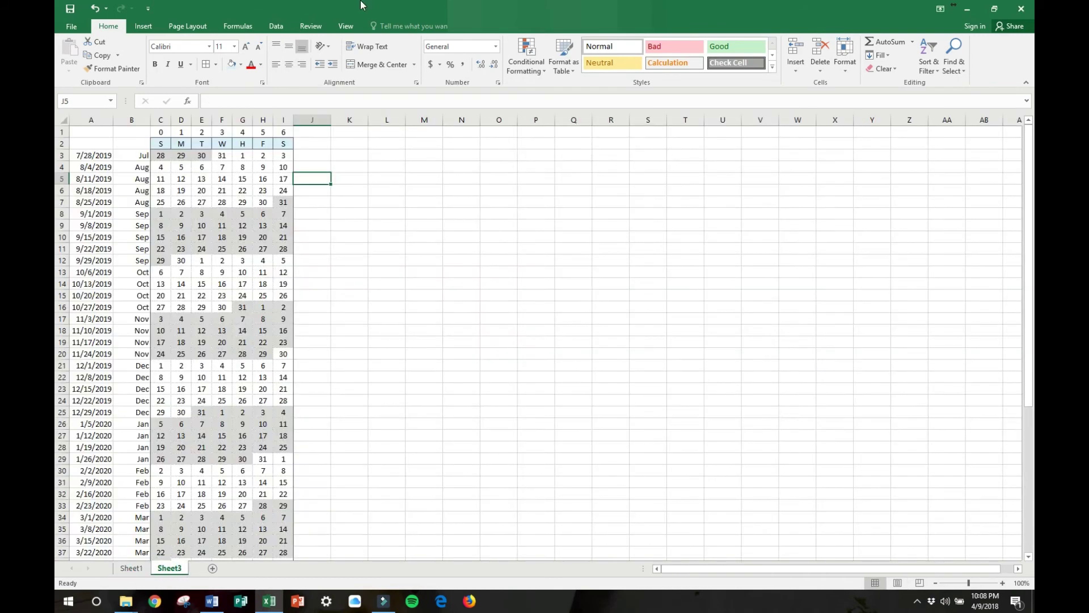
{"action": "left_click", "coordinate": [344, 28]}
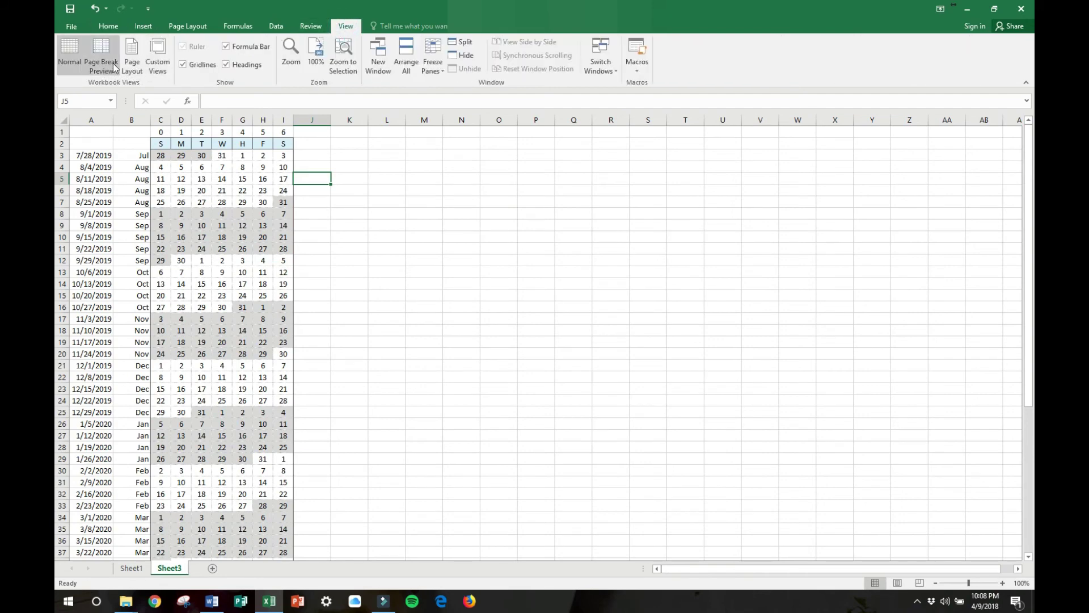
{"action": "left_click", "coordinate": [131, 57]}
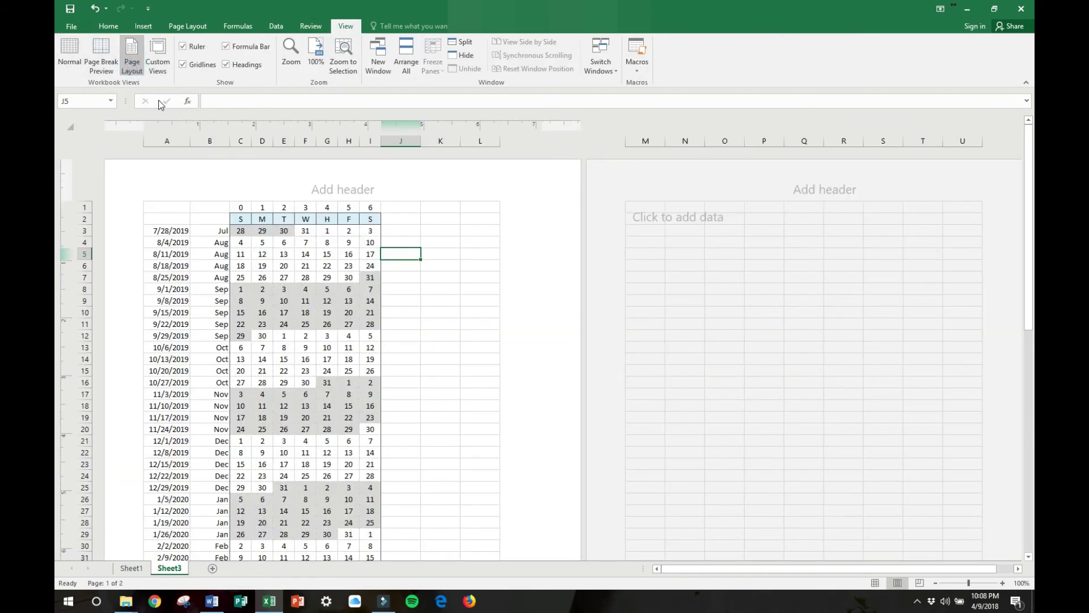
{"action": "right_click", "coordinate": [168, 147]}
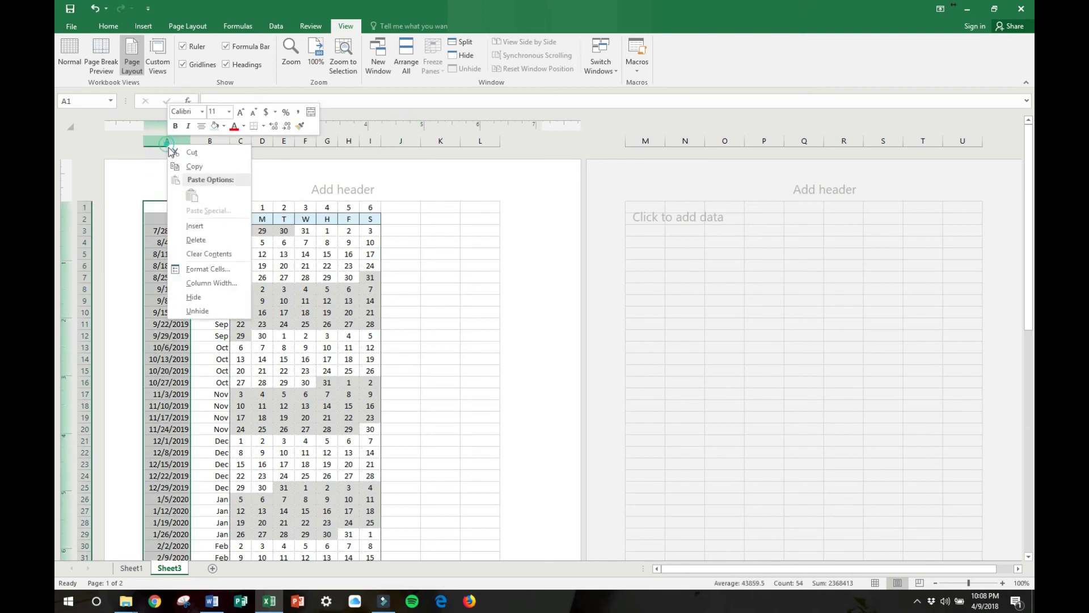
{"action": "left_click", "coordinate": [196, 239]}
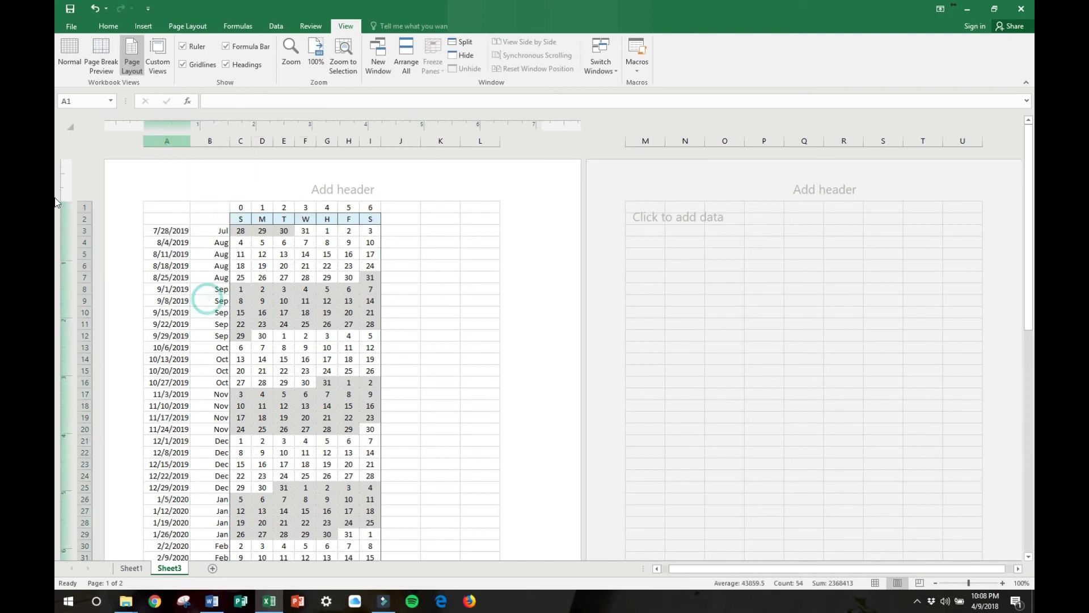
Undo the column deletion, return to Normal view and revert the start date to 7/29/2018.
{"action": "left_click", "coordinate": [84, 208]}
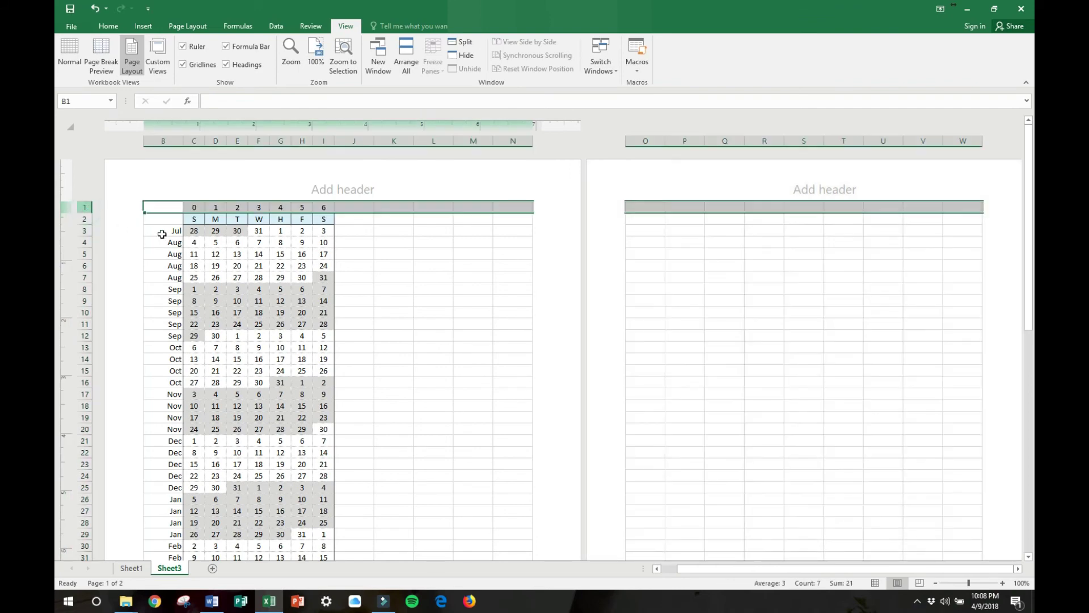
{"action": "left_click", "coordinate": [190, 231]}
{"action": "key", "text": "ctrl+z"}
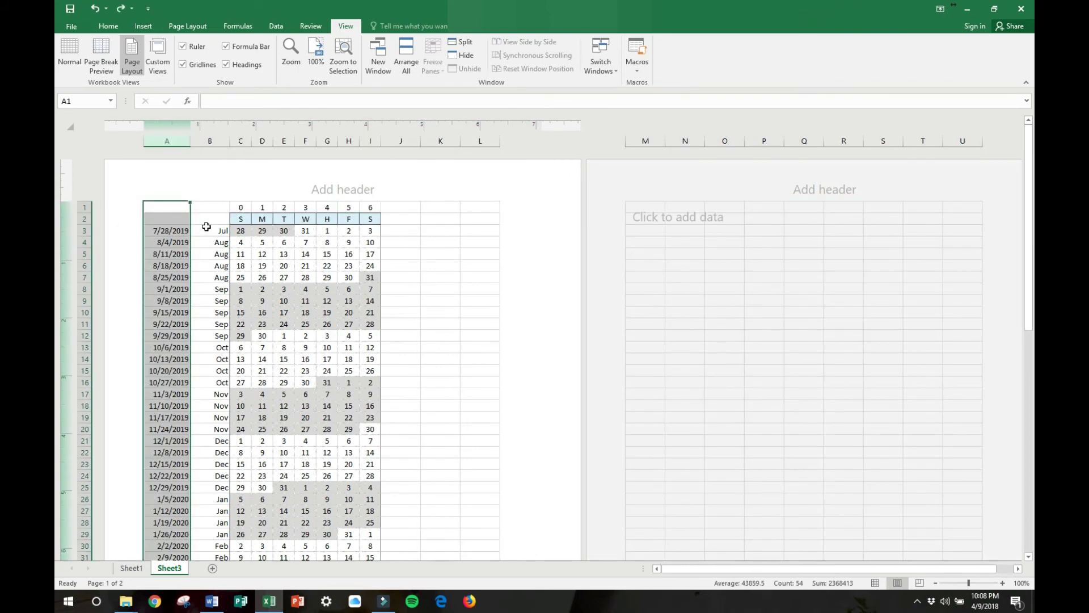
{"action": "key", "text": "alt+w"}
{"action": "key", "text": "l"}
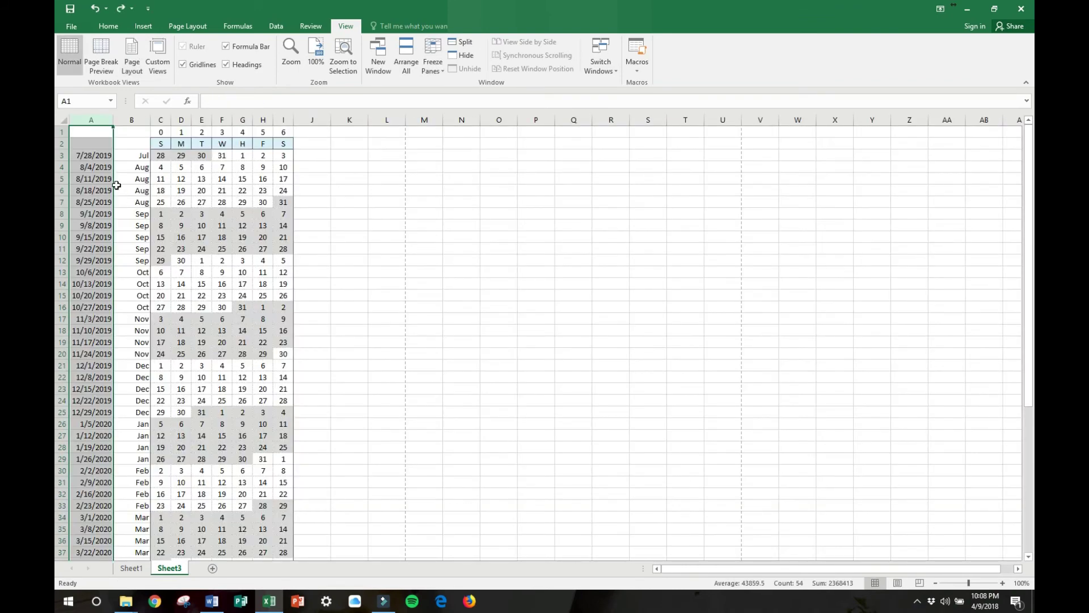
{"action": "key", "text": "ctrl+z"}
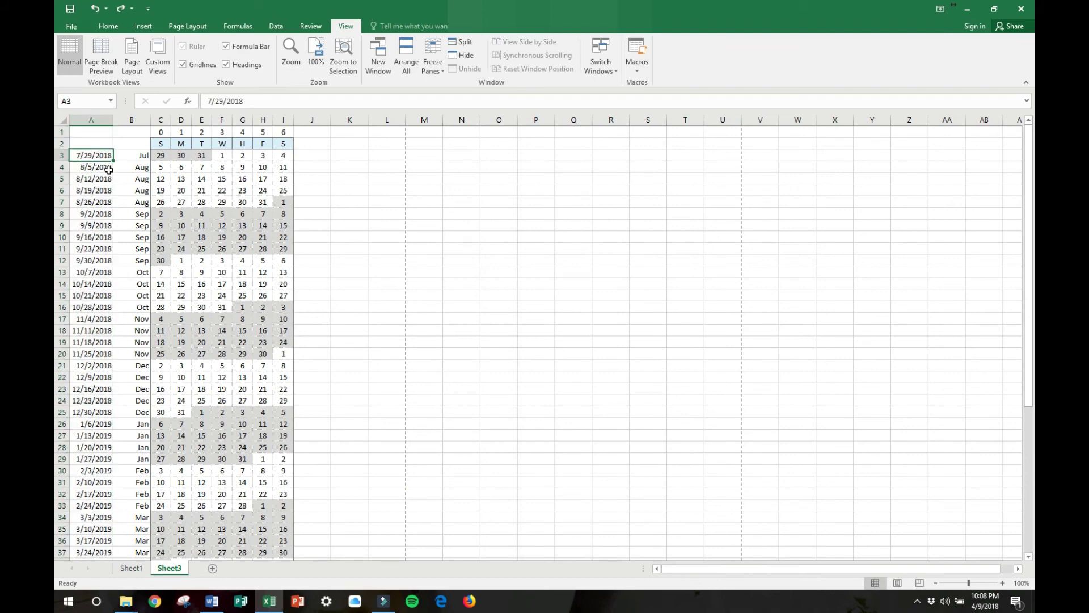
Hide dates column A and offset row 1, then switch to Page Layout view.
{"action": "left_click", "coordinate": [91, 120]}
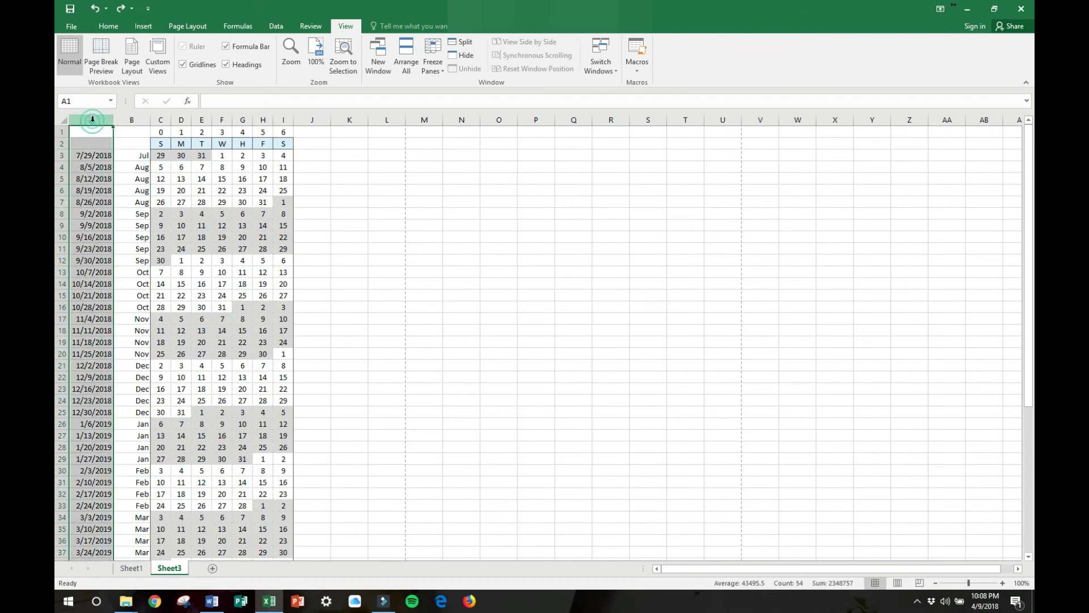
{"action": "right_click", "coordinate": [92, 120]}
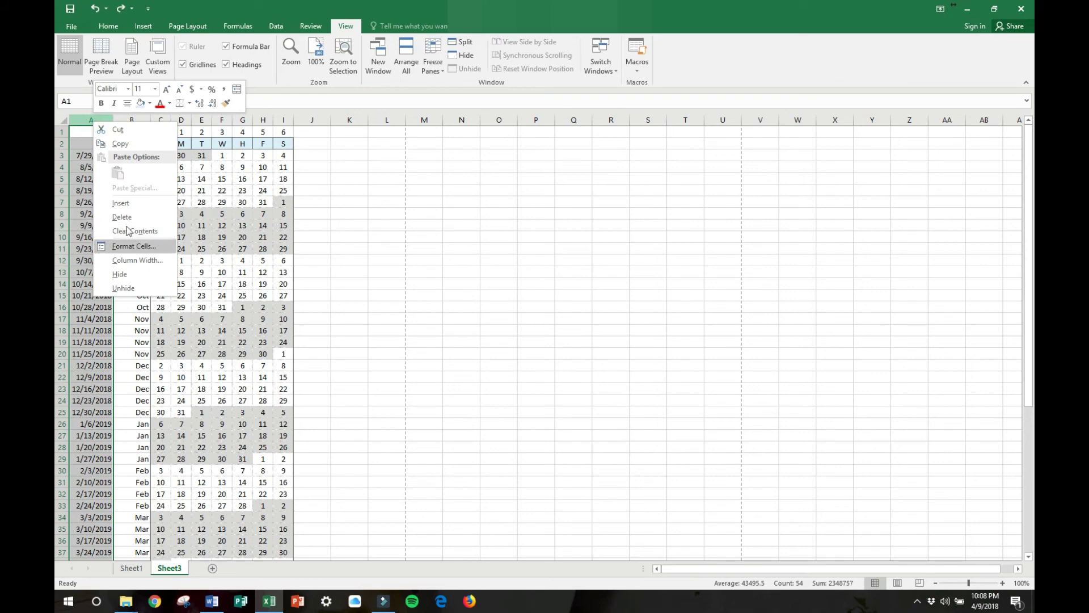
{"action": "left_click", "coordinate": [120, 274]}
{"action": "left_click", "coordinate": [62, 132]}
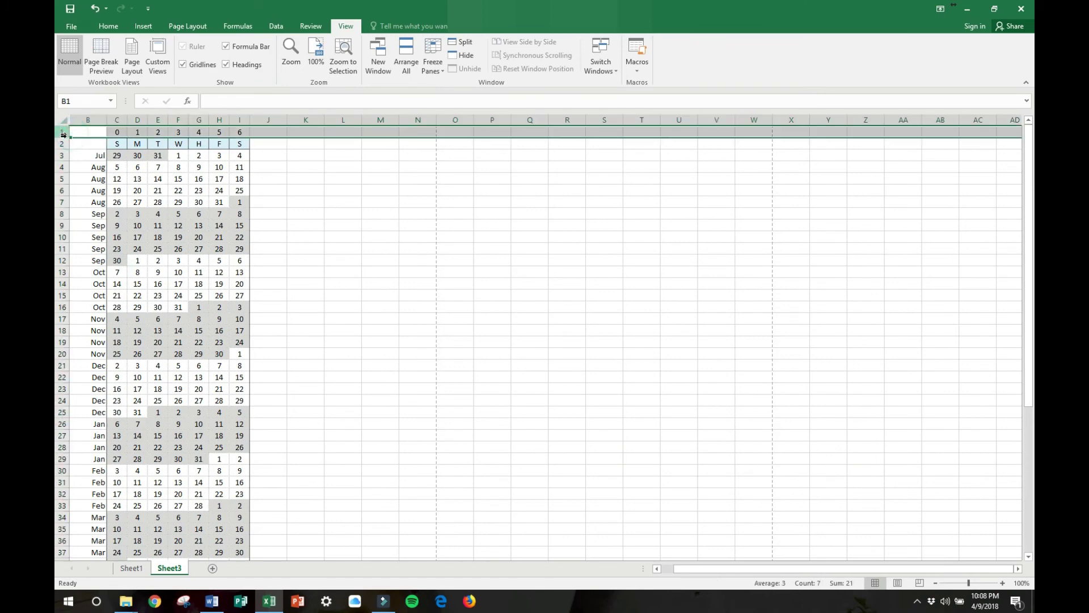
{"action": "right_click", "coordinate": [62, 132]}
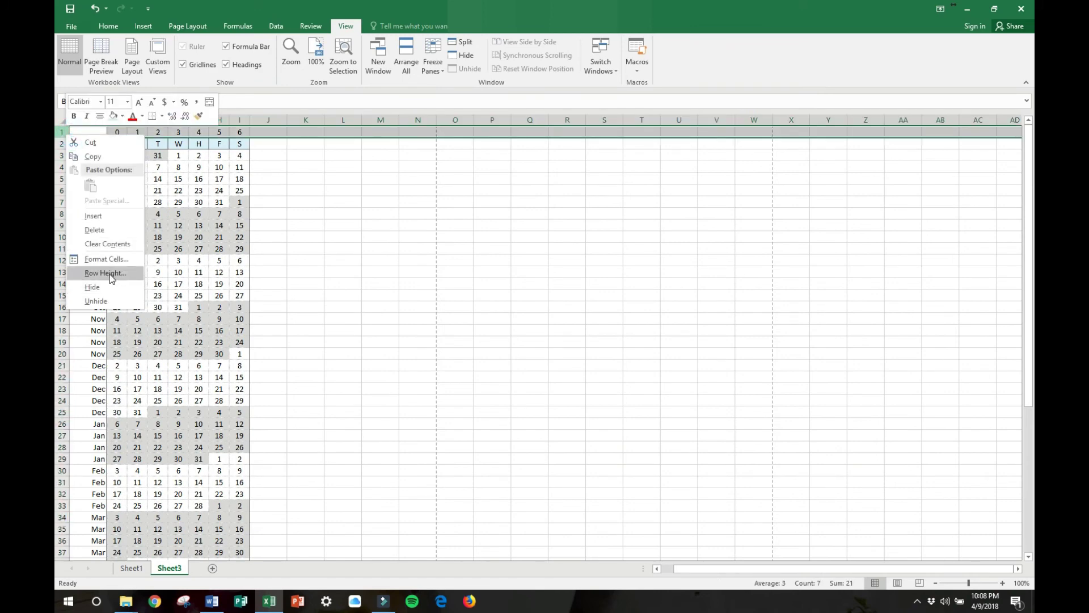
{"action": "left_click", "coordinate": [111, 287]}
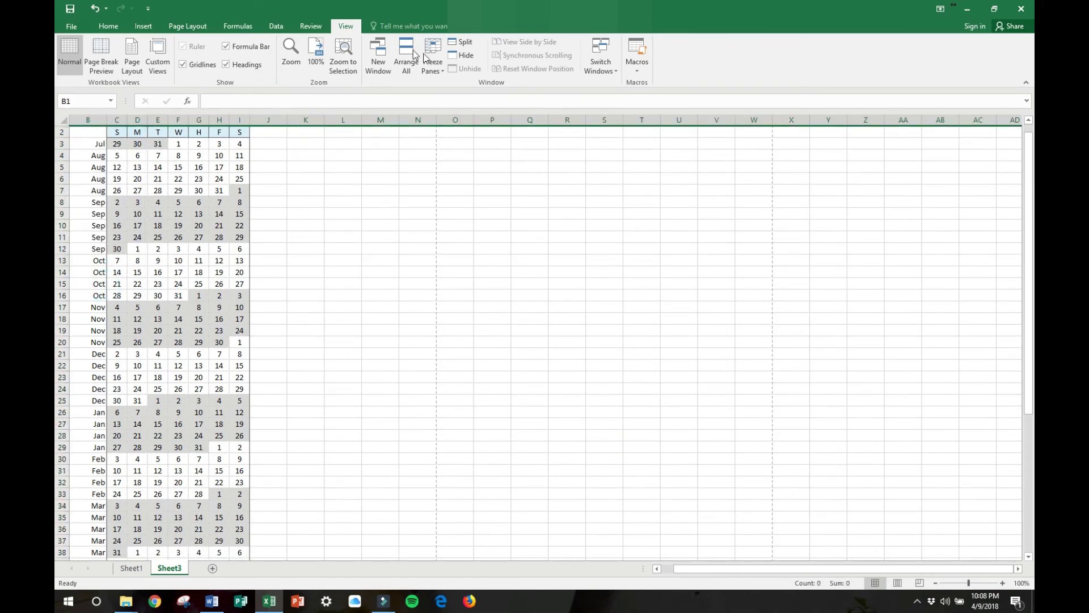
{"action": "left_click", "coordinate": [132, 56]}
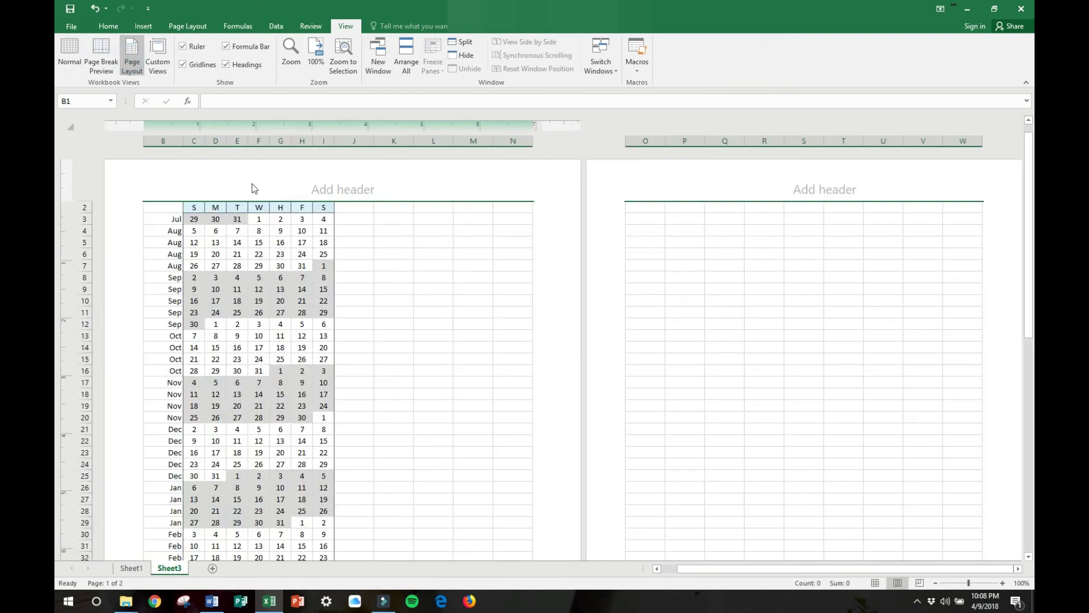
Add a bold, enlarged centre header '2018-2018 Studio Calendar' and lower the top margin slightly.
{"action": "left_click", "coordinate": [340, 190]}
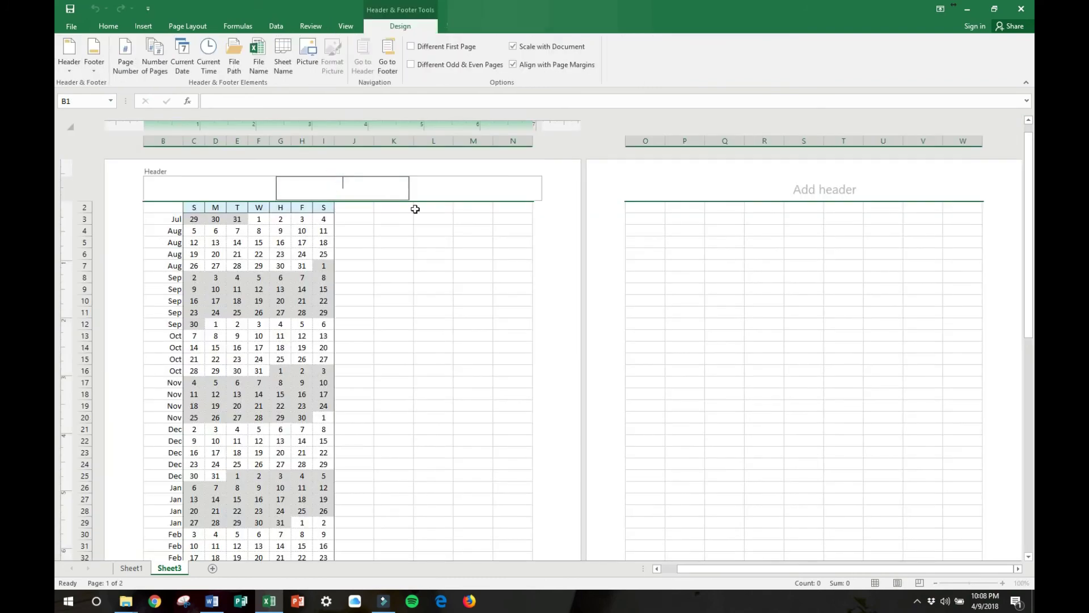
{"action": "type", "text": "2018-2018 Studio Calendar"}
{"action": "triple_click", "coordinate": [403, 181]}
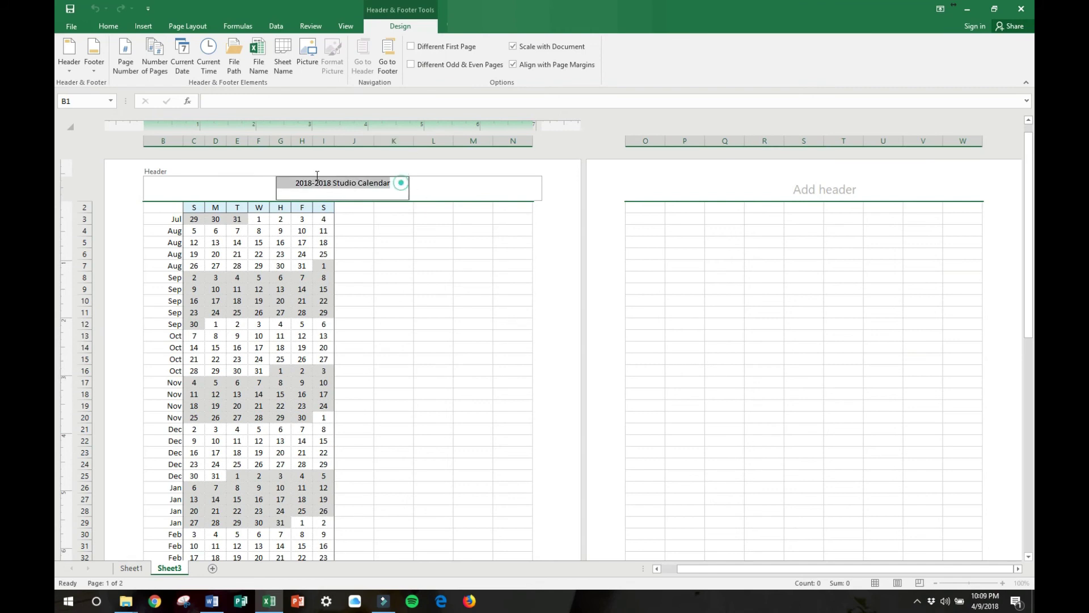
{"action": "left_click", "coordinate": [112, 30]}
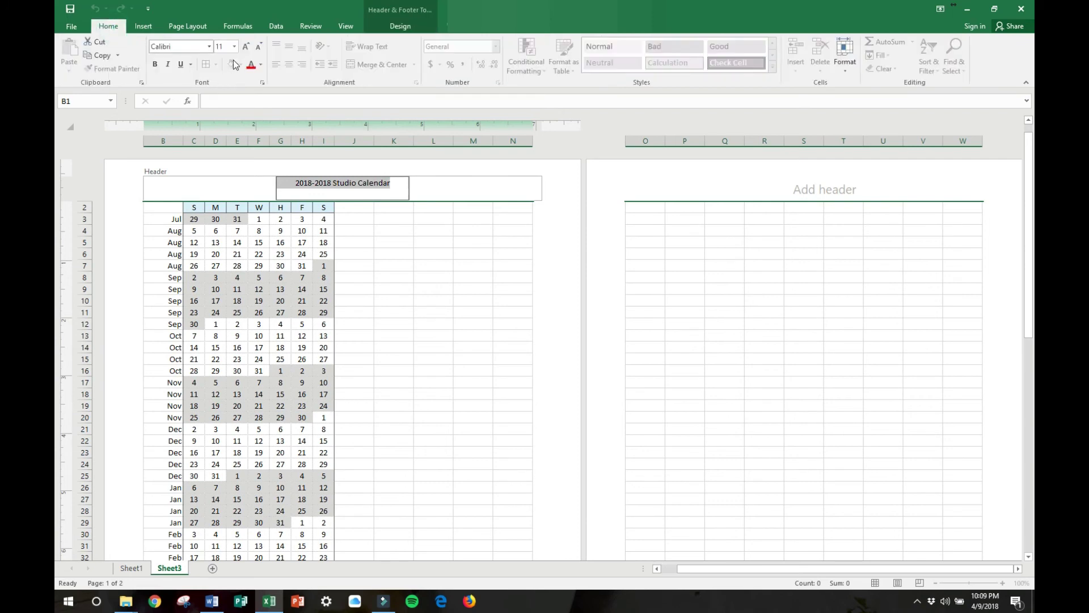
{"action": "left_click", "coordinate": [246, 46]}
{"action": "left_click", "coordinate": [246, 47]}
{"action": "left_click", "coordinate": [245, 47]}
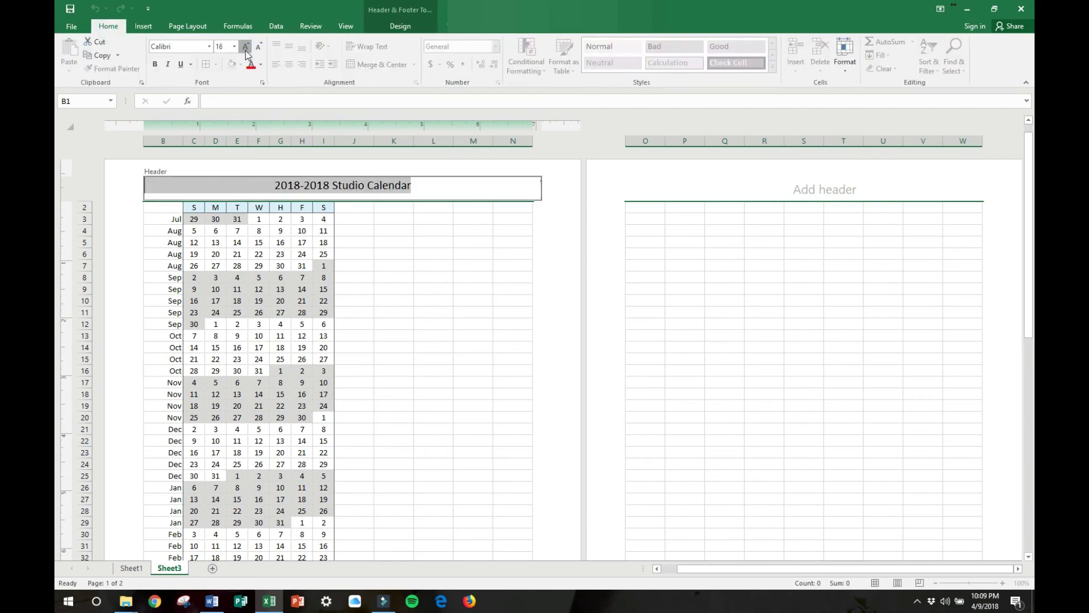
{"action": "left_click", "coordinate": [154, 64]}
{"action": "left_click", "coordinate": [384, 285]}
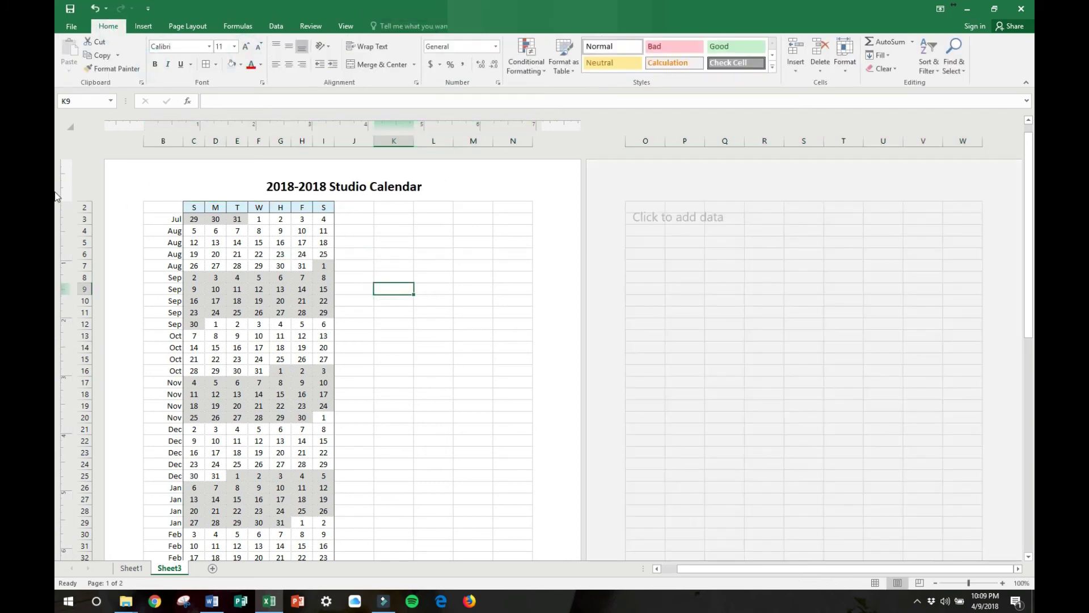
{"action": "mouse_move", "coordinate": [69, 202]}
{"action": "left_mouse_down"}
{"action": "mouse_move", "coordinate": [70, 213]}
{"action": "mouse_move", "coordinate": [70, 200]}
{"action": "left_mouse_up"}
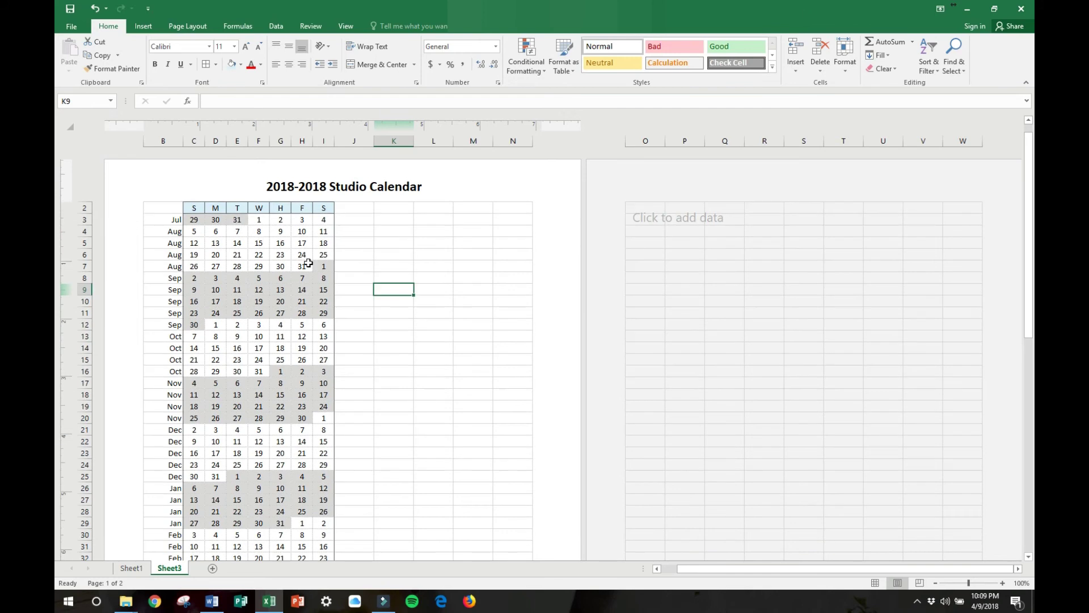
{"action": "left_click", "coordinate": [364, 258]}
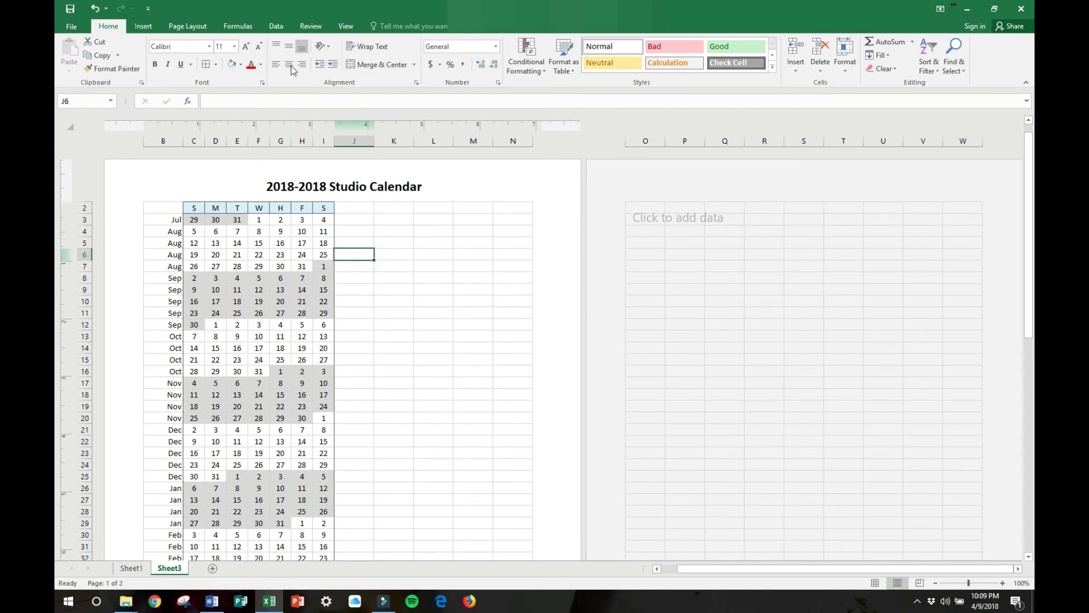
Turn off the sheet gridlines, then copy the Important Dates column from Sheet1.
{"action": "left_click", "coordinate": [345, 26]}
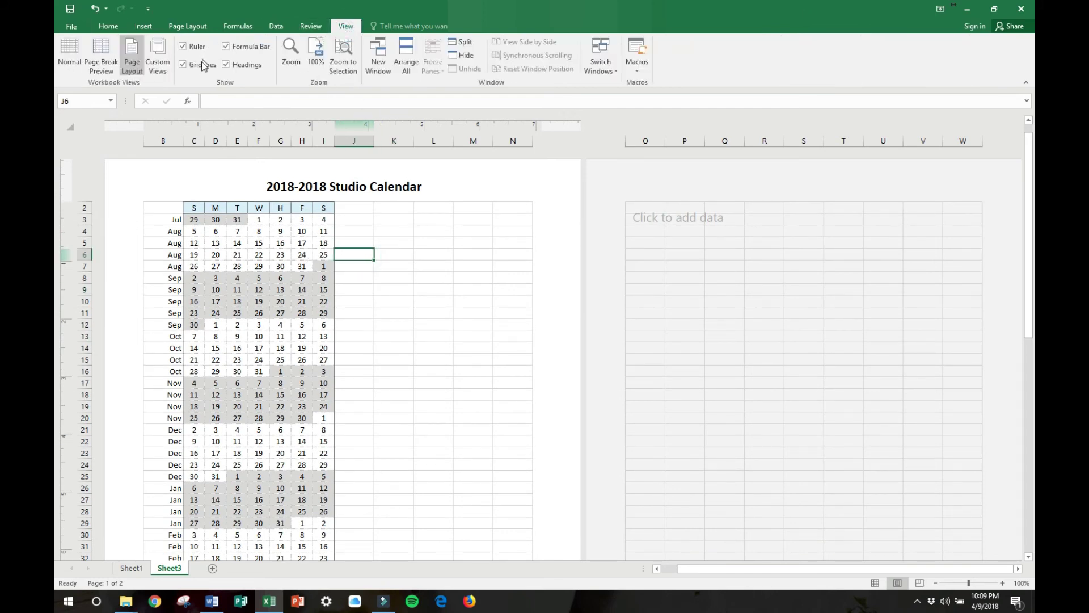
{"action": "left_click", "coordinate": [202, 66]}
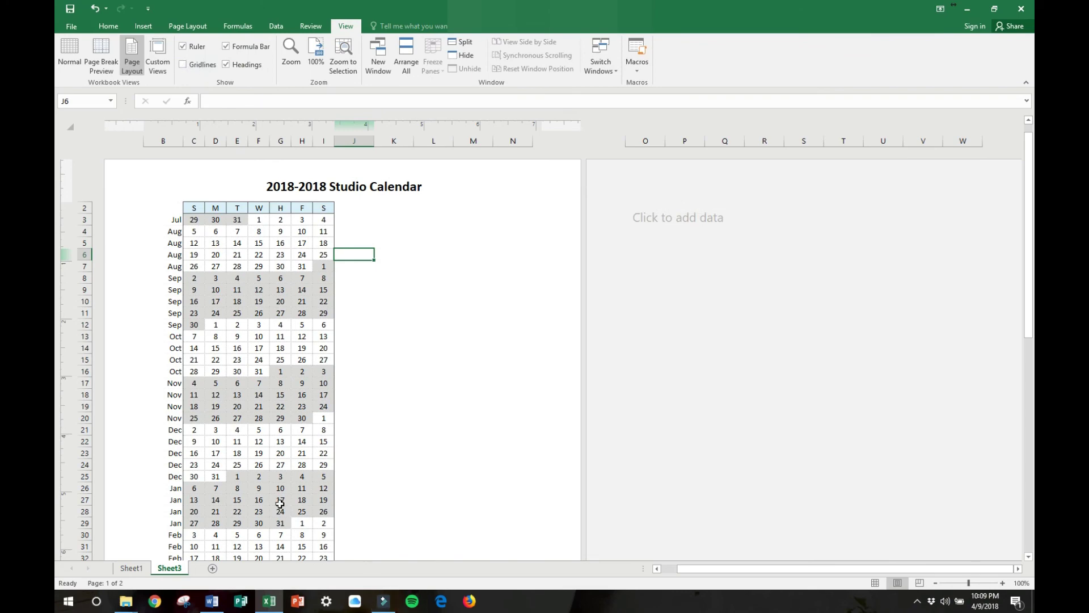
{"action": "left_click", "coordinate": [134, 572]}
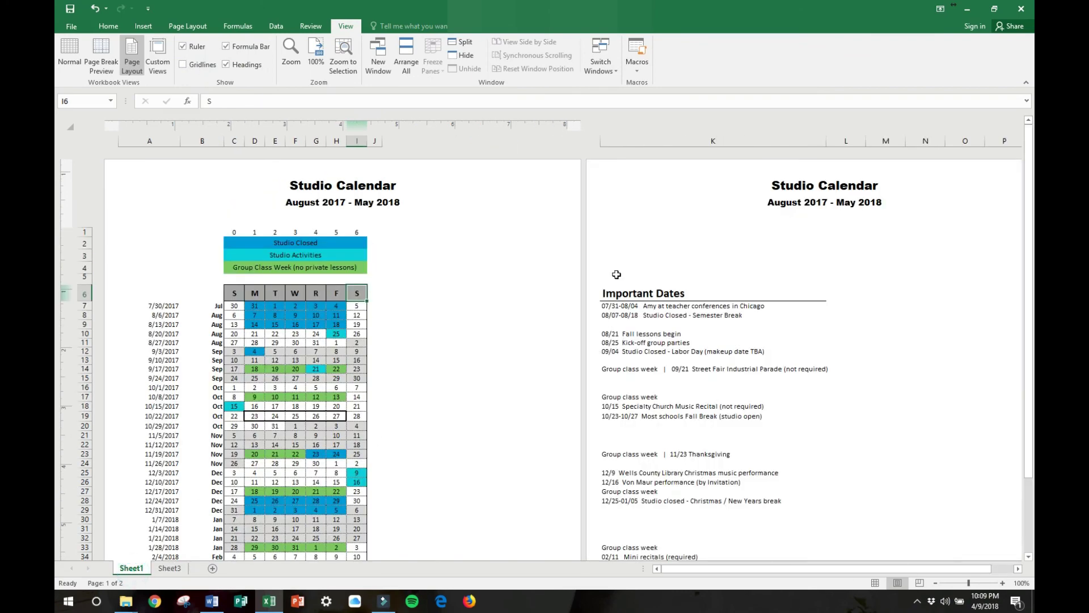
{"action": "left_click_drag", "start_coordinate": [627, 296], "coordinate": [665, 524]}
{"action": "key", "text": "ctrl+c"}
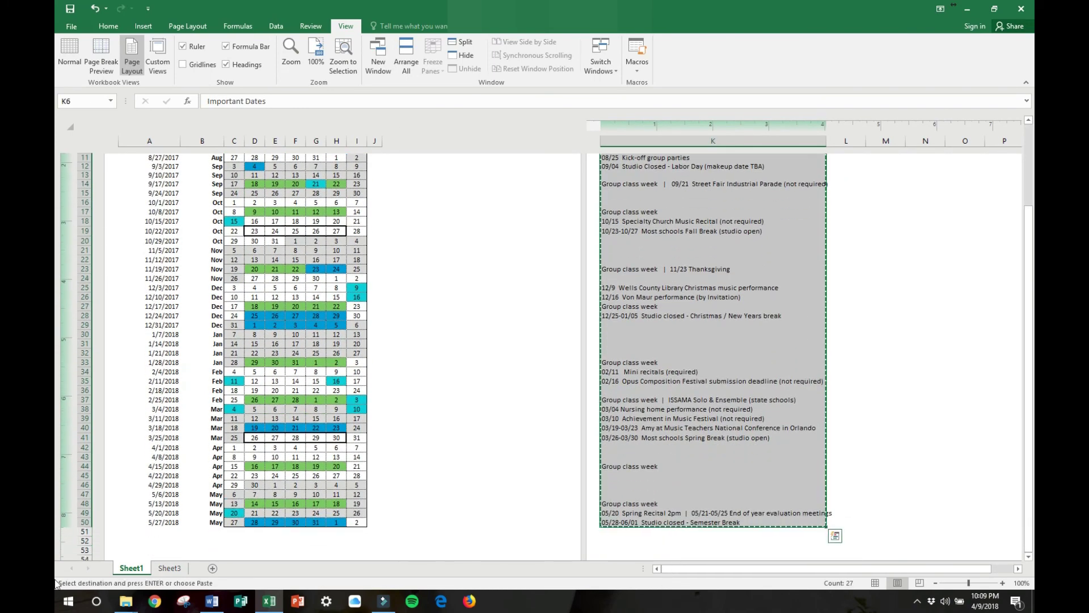
Paste the Important Dates list into J2 on Sheet3, then return to Sheet1.
{"action": "left_click", "coordinate": [183, 566]}
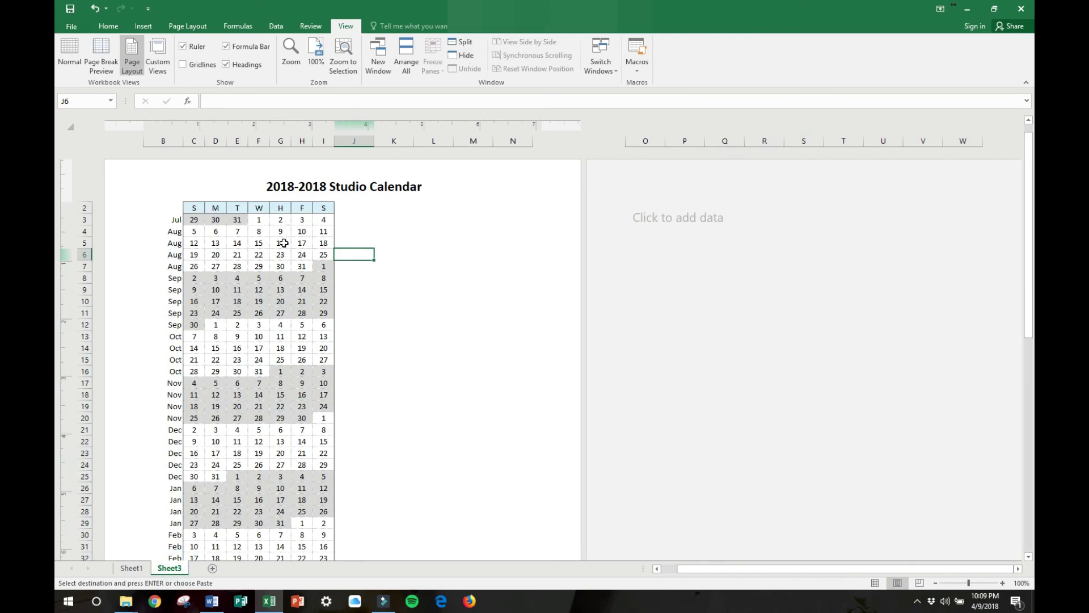
{"action": "left_click", "coordinate": [350, 209]}
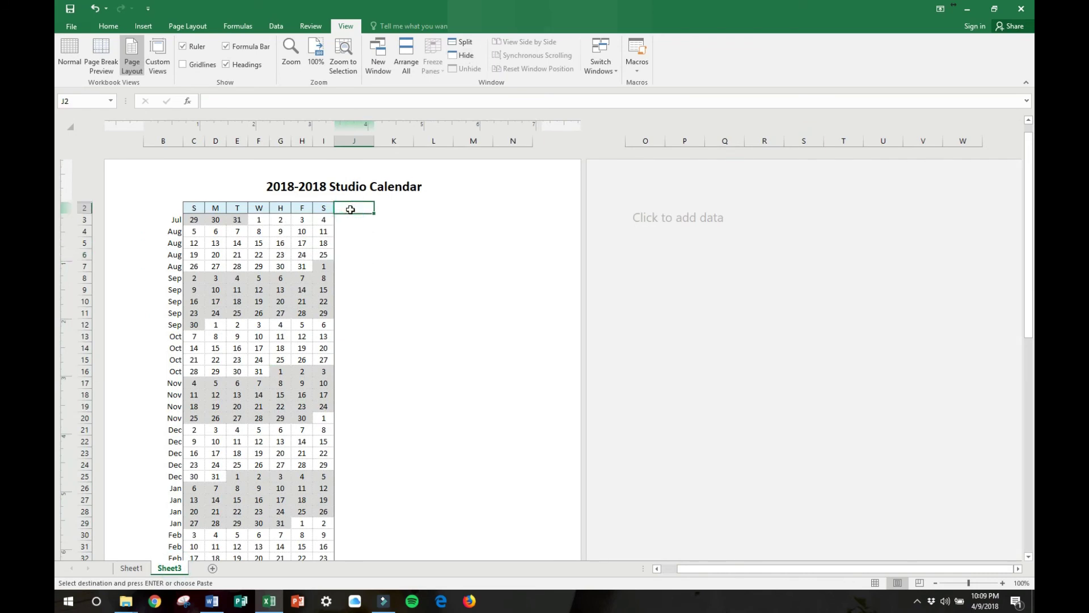
{"action": "key", "text": "ctrl+v"}
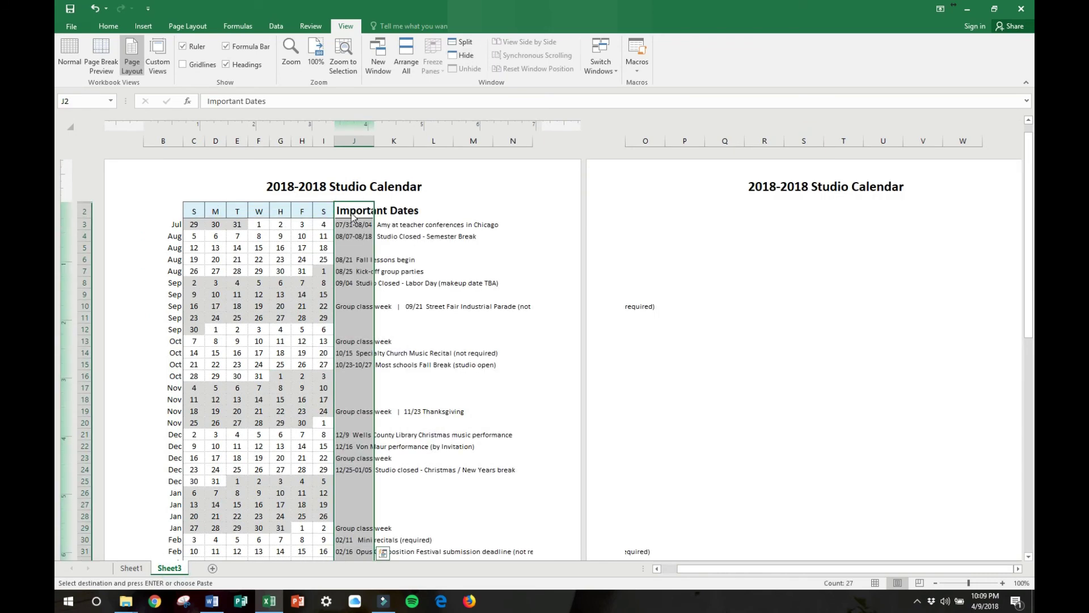
{"action": "key", "text": "alt+Tab"}
{"action": "key", "text": "alt+Tab"}
{"action": "left_click", "coordinate": [132, 569]}
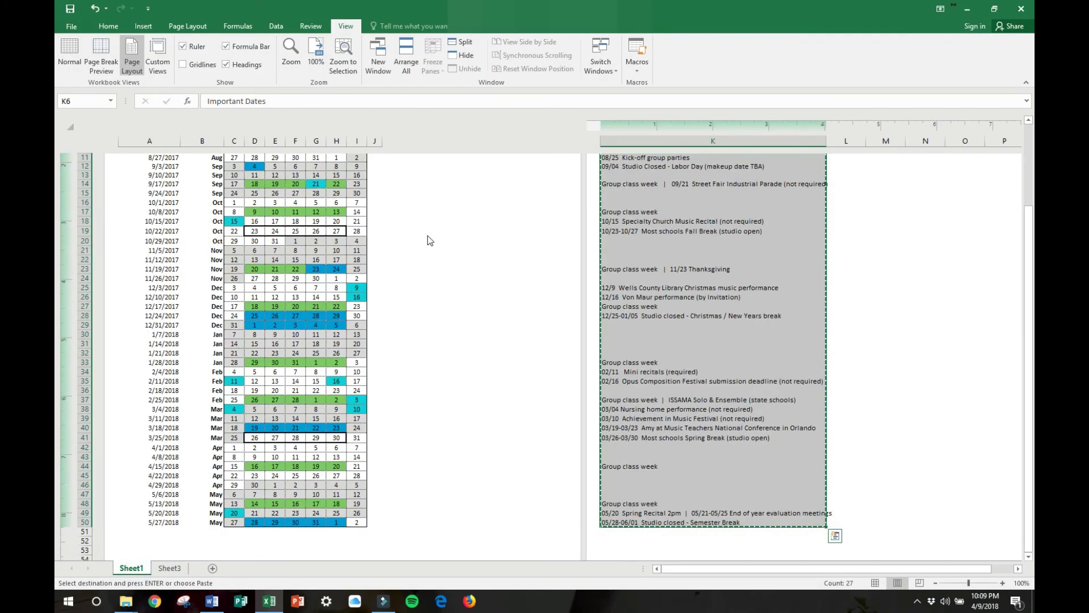
Hide the empty column A and row 1 on Sheet1.
{"action": "left_click", "coordinate": [429, 241]}
{"action": "scroll", "coordinate": [430, 240], "scroll_direction": "up", "scroll_amount": 6}
{"action": "left_click", "coordinate": [165, 143]}
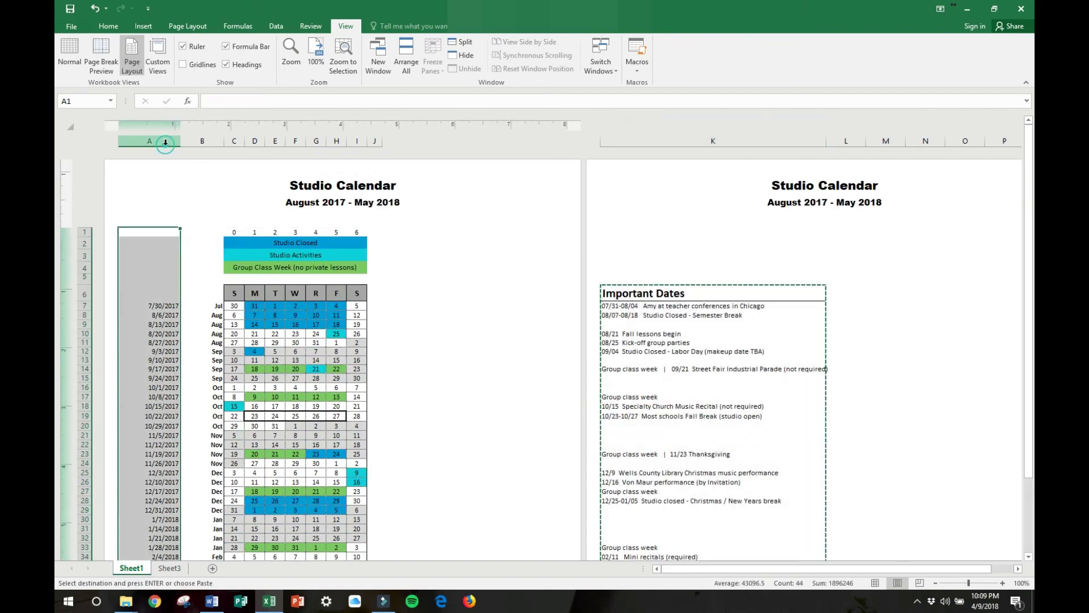
{"action": "right_click", "coordinate": [165, 143]}
{"action": "left_click", "coordinate": [187, 291]}
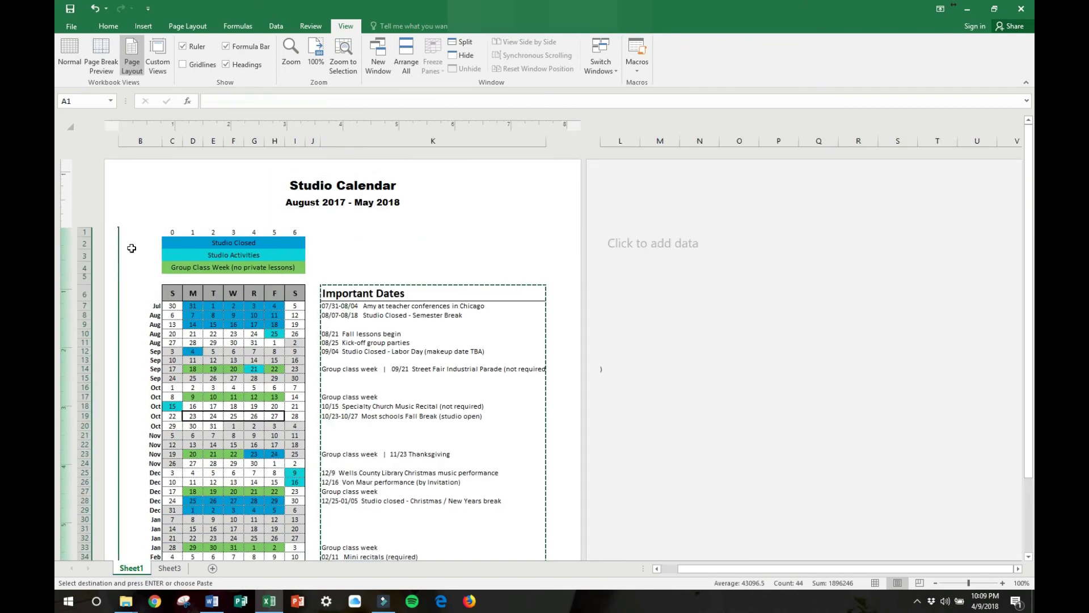
{"action": "left_click", "coordinate": [84, 233]}
{"action": "right_click", "coordinate": [84, 233]}
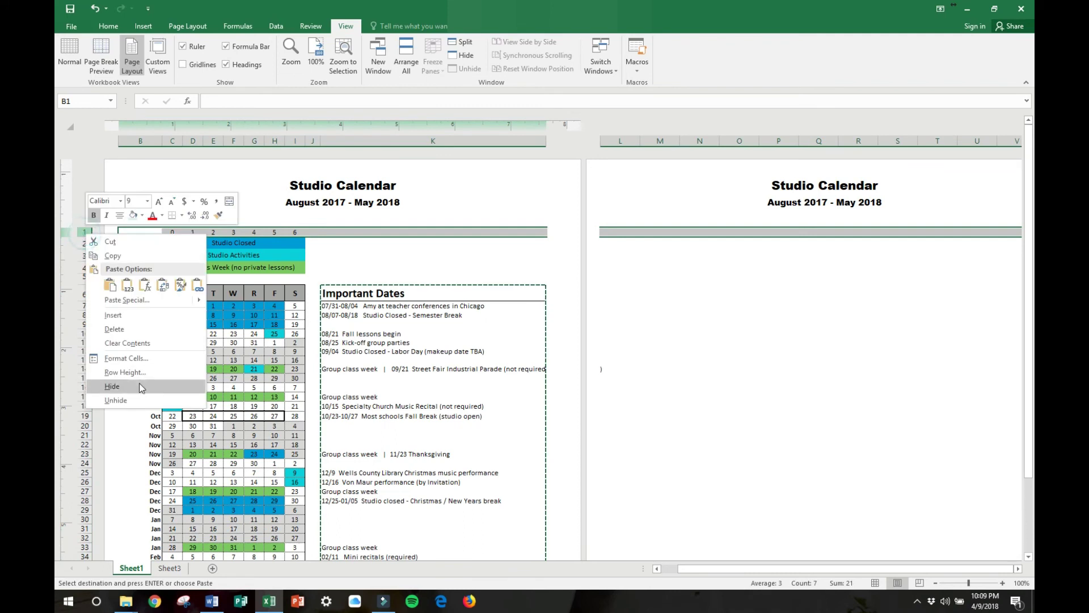
{"action": "left_click", "coordinate": [141, 387]}
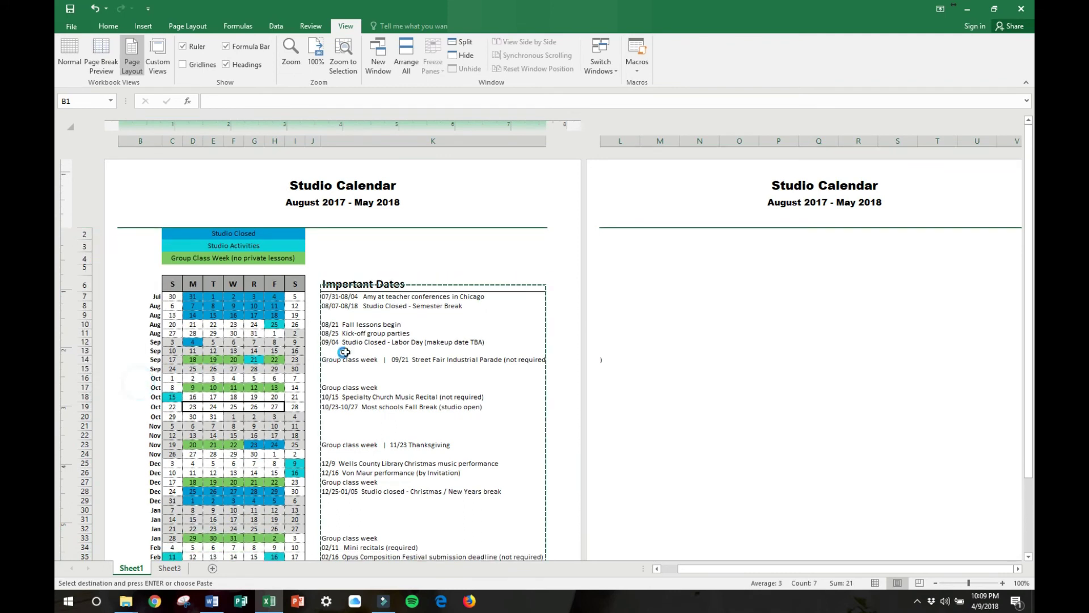
Check the Important Dates entries in column J, then go back to the Sheet3 calendar.
{"action": "left_click", "coordinate": [352, 297]}
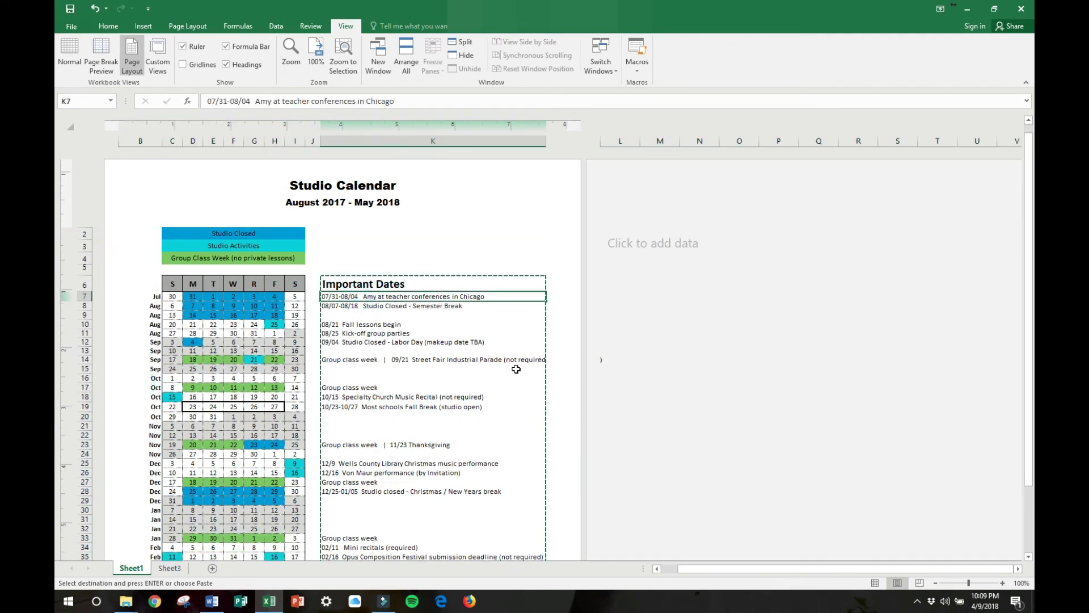
{"action": "key", "text": "Up"}
{"action": "key", "text": "Up"}
{"action": "key", "text": "Up"}
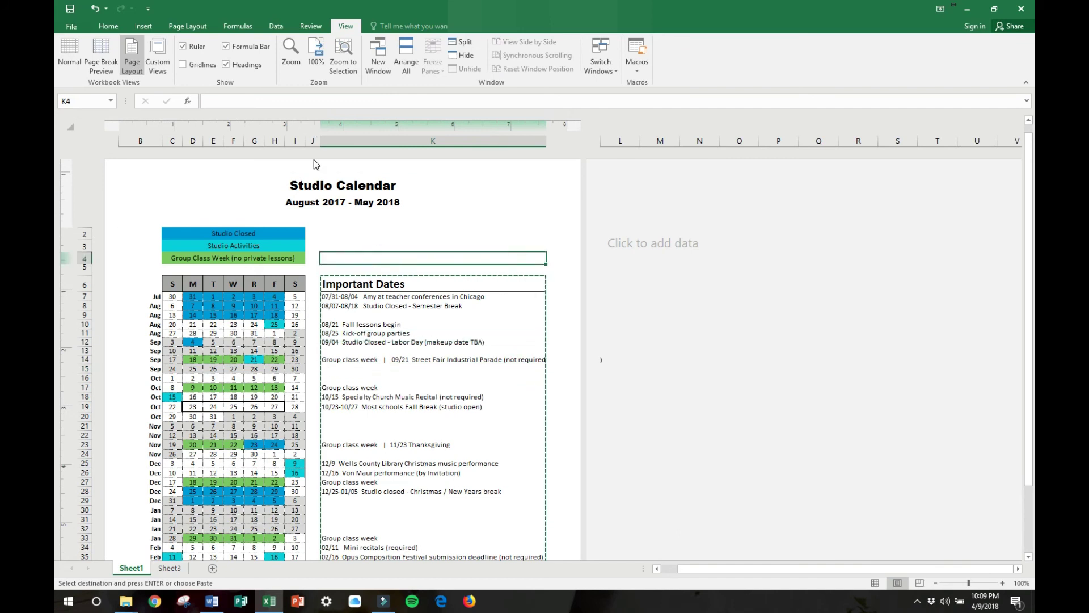
{"action": "left_click", "coordinate": [313, 140]}
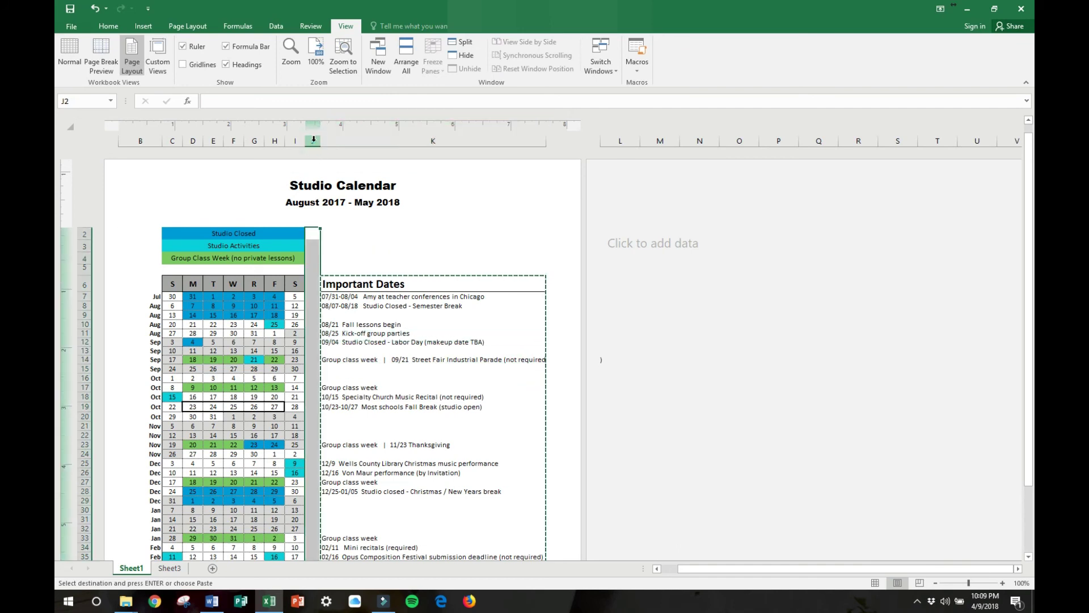
{"action": "key", "text": "alt+Tab"}
{"action": "key", "text": "alt+Tab"}
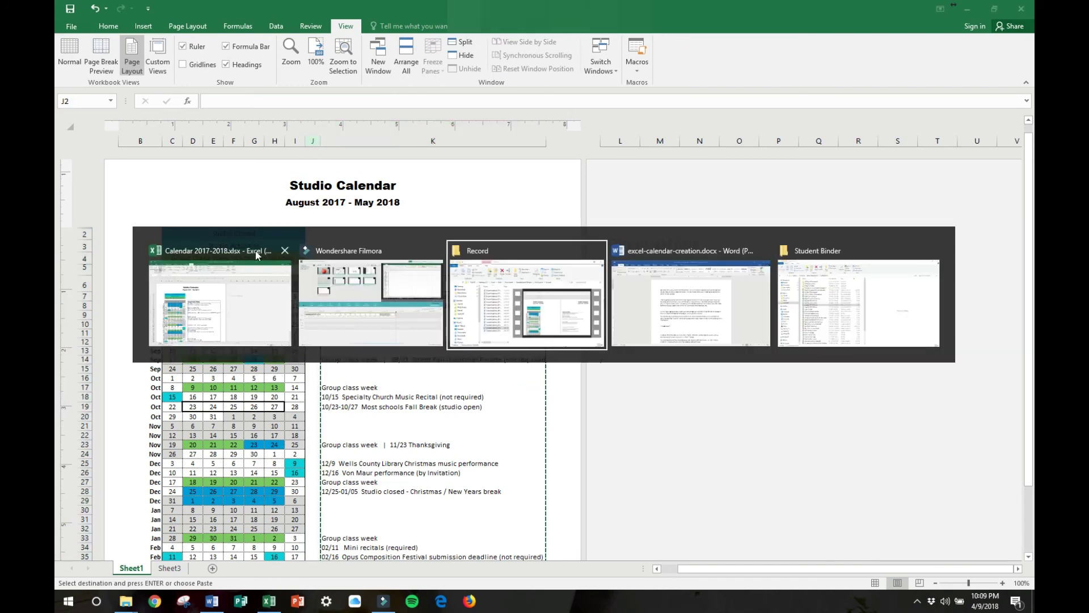
{"action": "left_click", "coordinate": [256, 292]}
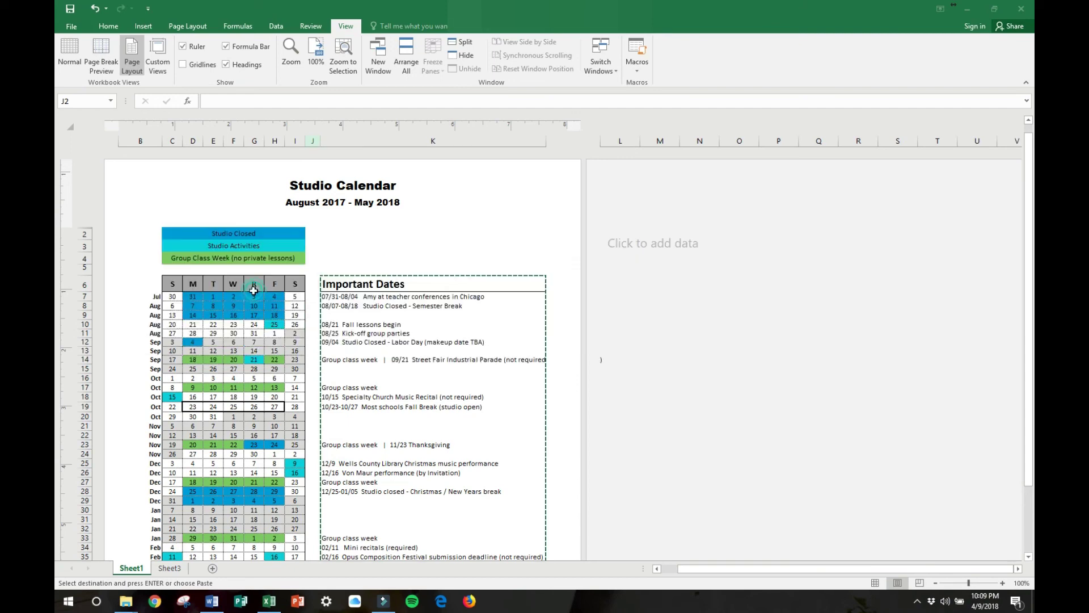
{"action": "left_click", "coordinate": [172, 568]}
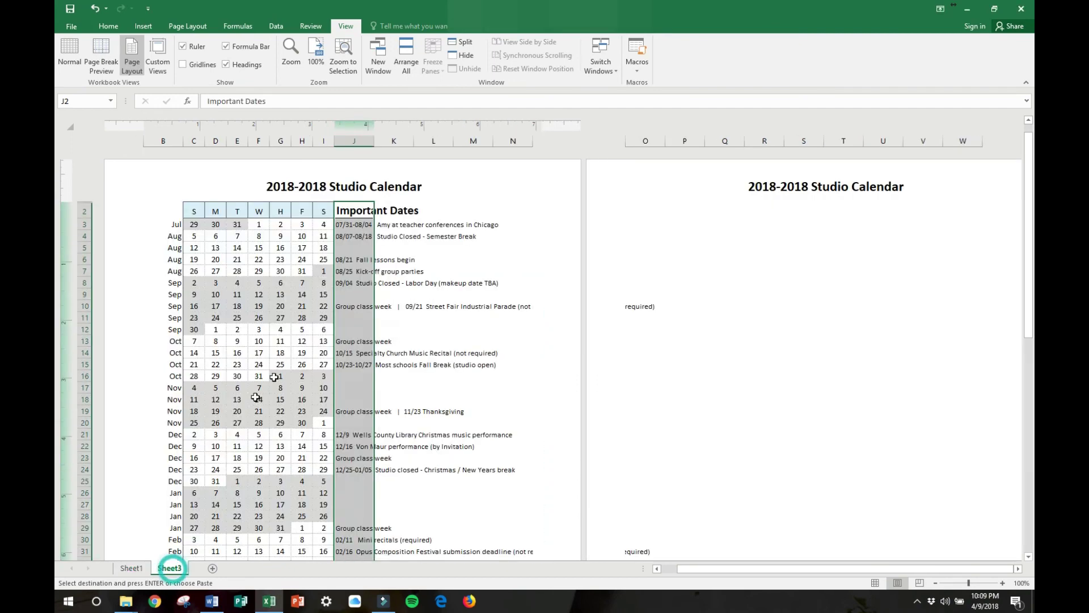
Insert and narrow a spacer column before Important Dates, then delete it to keep the list in column J.
{"action": "right_click", "coordinate": [366, 141]}
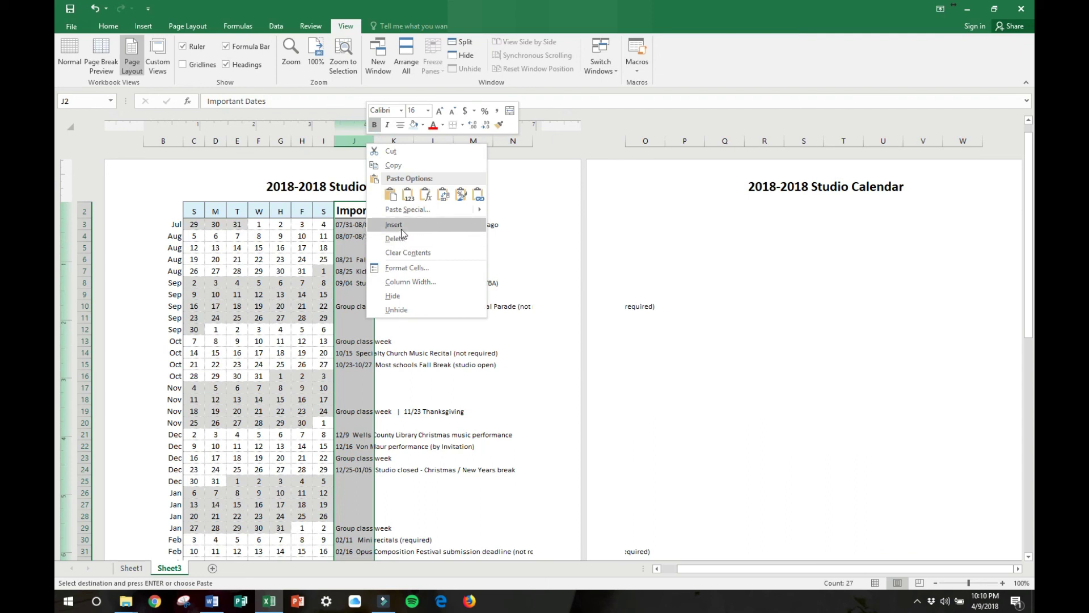
{"action": "left_click", "coordinate": [402, 239]}
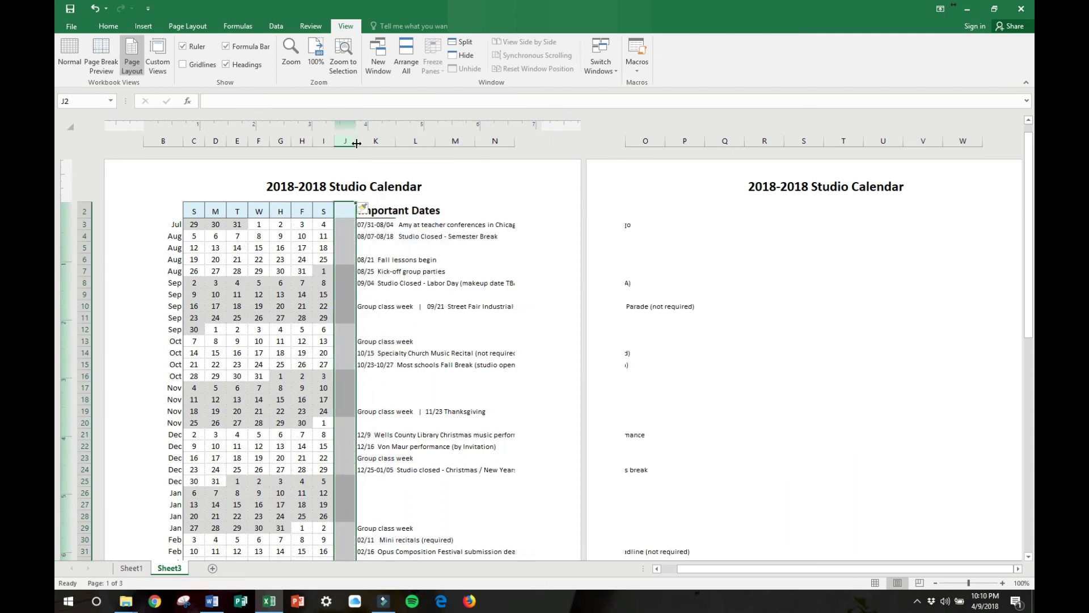
{"action": "left_click_drag", "start_coordinate": [356, 144], "coordinate": [345, 143]}
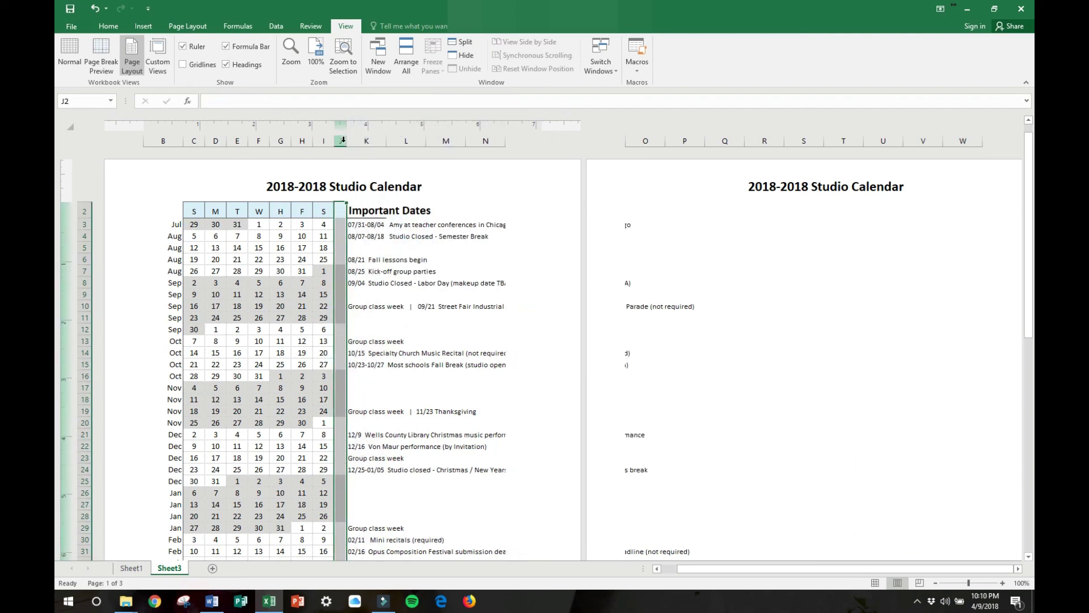
{"action": "right_click", "coordinate": [342, 140]}
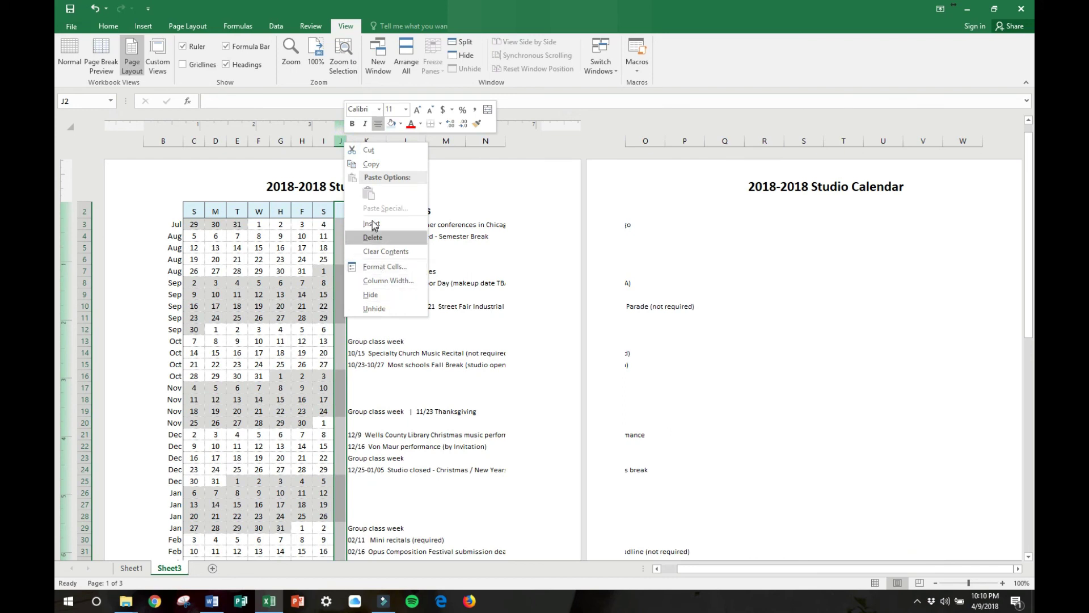
{"action": "left_click", "coordinate": [373, 237]}
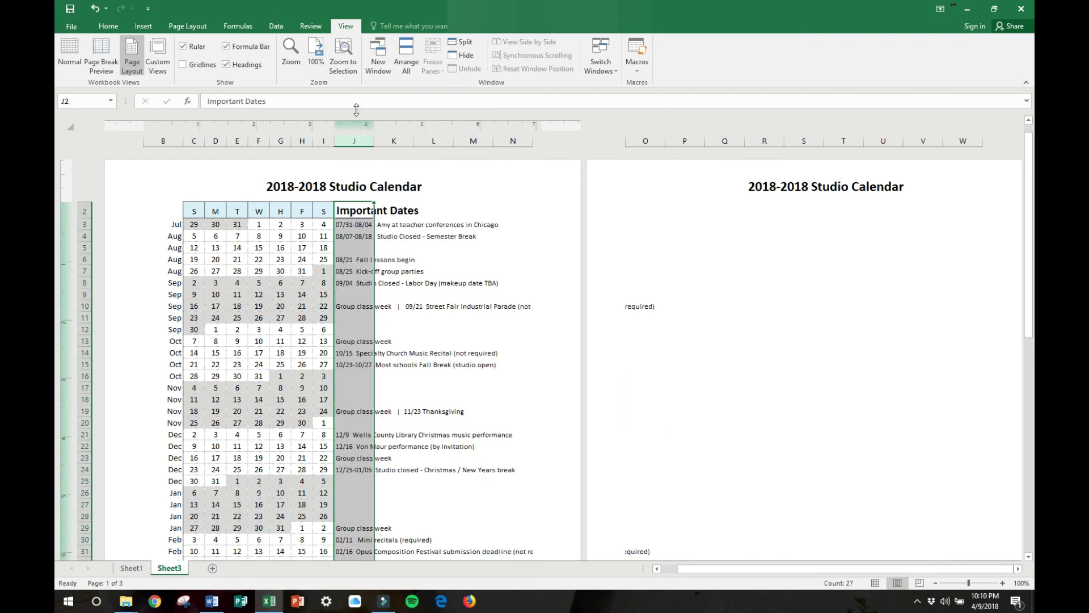
{"action": "right_click", "coordinate": [355, 141]}
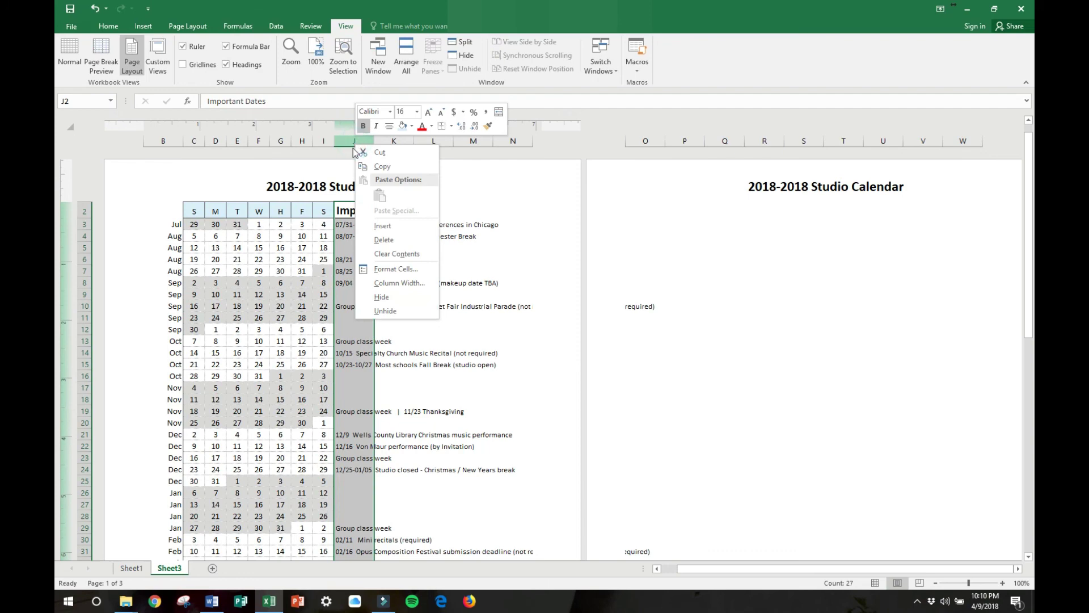
Set a text indent for column J in the Format Cells Alignment settings.
{"action": "left_click", "coordinate": [386, 269]}
{"action": "left_click", "coordinate": [296, 155]}
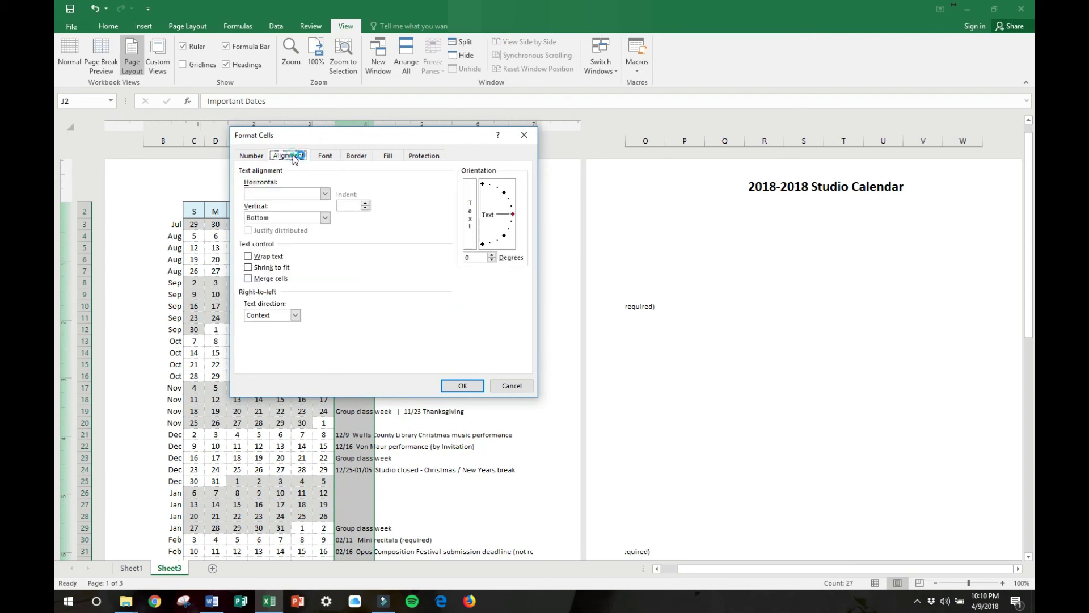
{"action": "left_click", "coordinate": [366, 208]}
{"action": "left_click", "coordinate": [458, 385]}
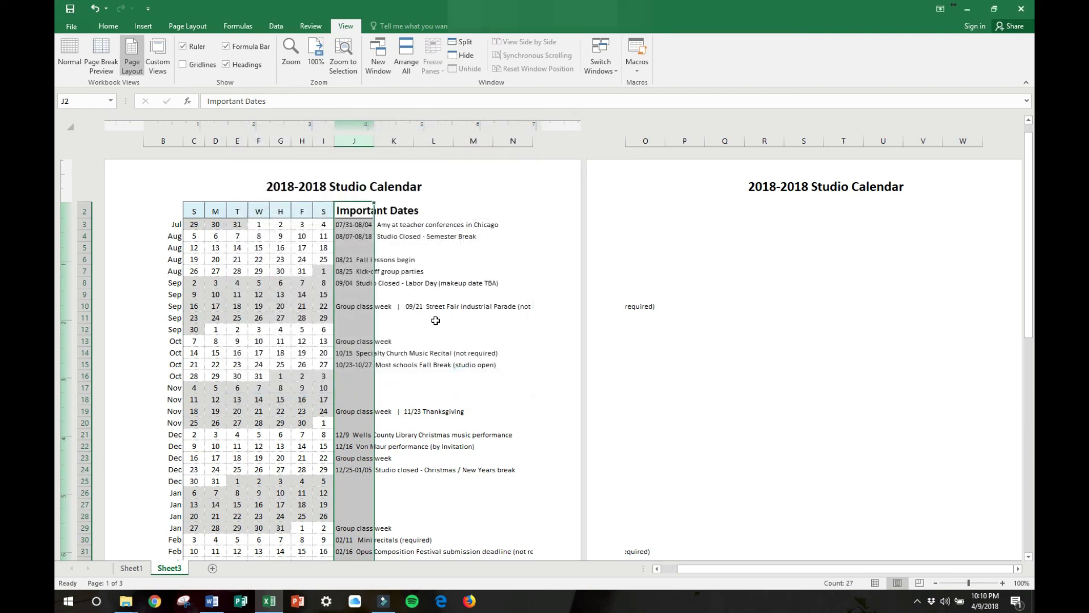
AutoFit column J to its longest entry and apply Left (Indent) alignment with indent 1.
{"action": "double_click", "coordinate": [373, 141]}
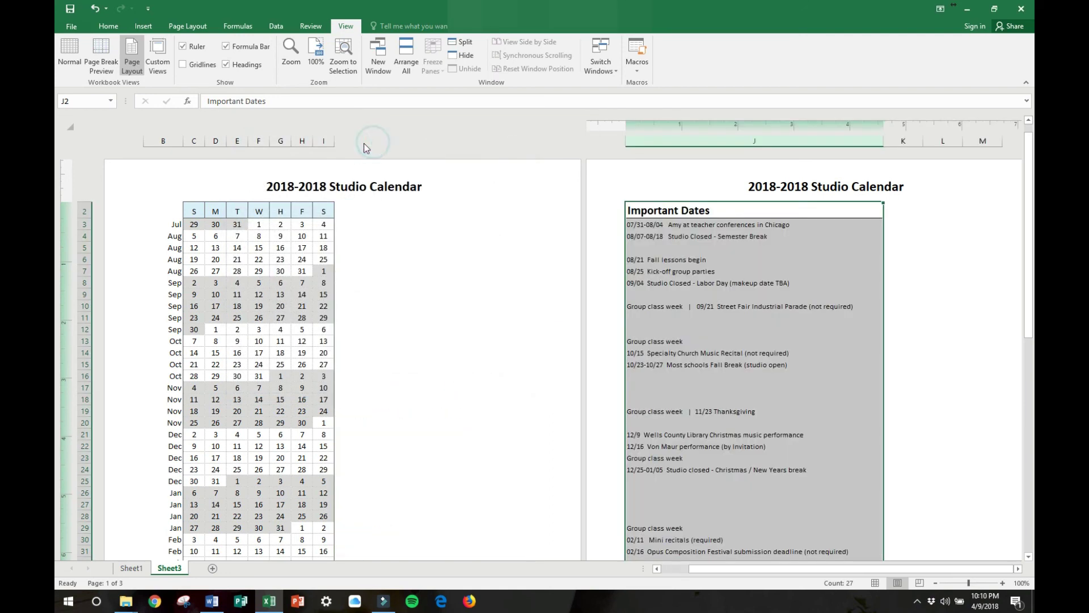
{"action": "right_click", "coordinate": [674, 141]}
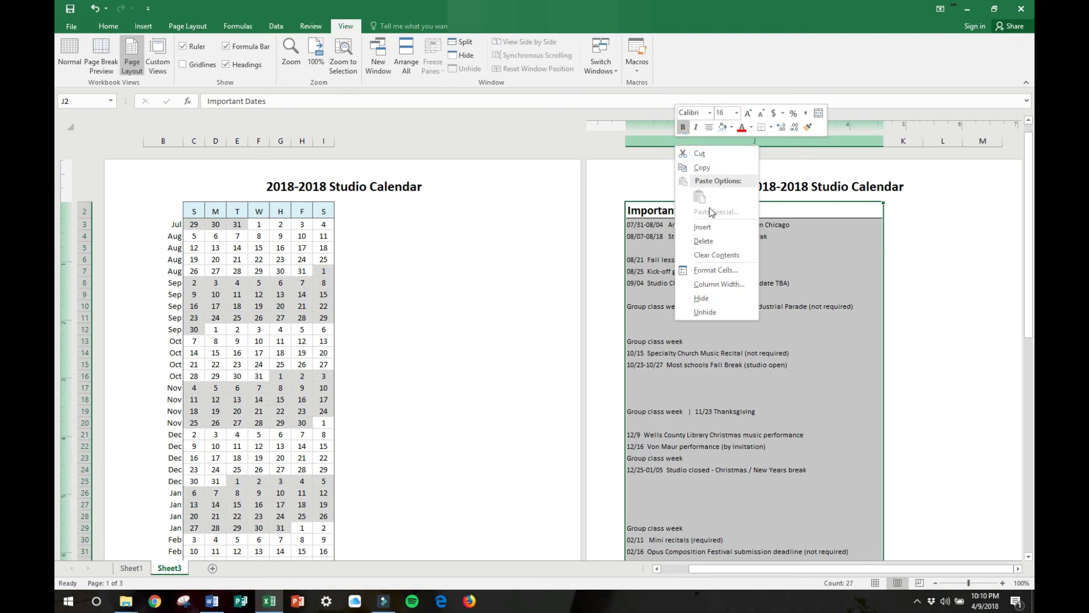
{"action": "left_click", "coordinate": [713, 270]}
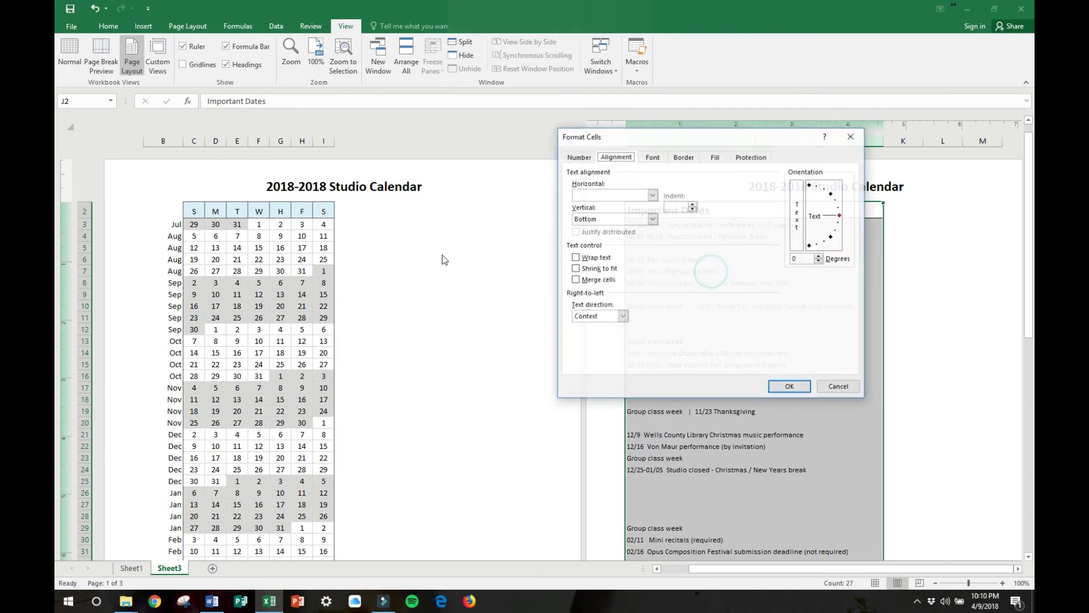
{"action": "left_click", "coordinate": [652, 195]}
{"action": "left_click", "coordinate": [628, 213]}
{"action": "left_click", "coordinate": [670, 206]}
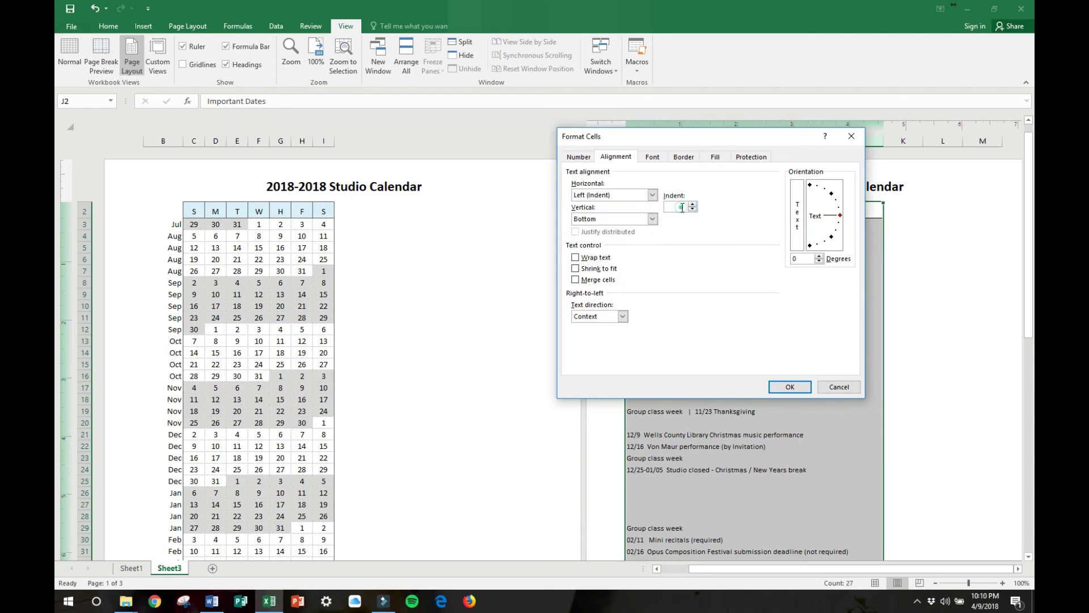
{"action": "type", "text": "1"}
{"action": "left_click", "coordinate": [787, 386]}
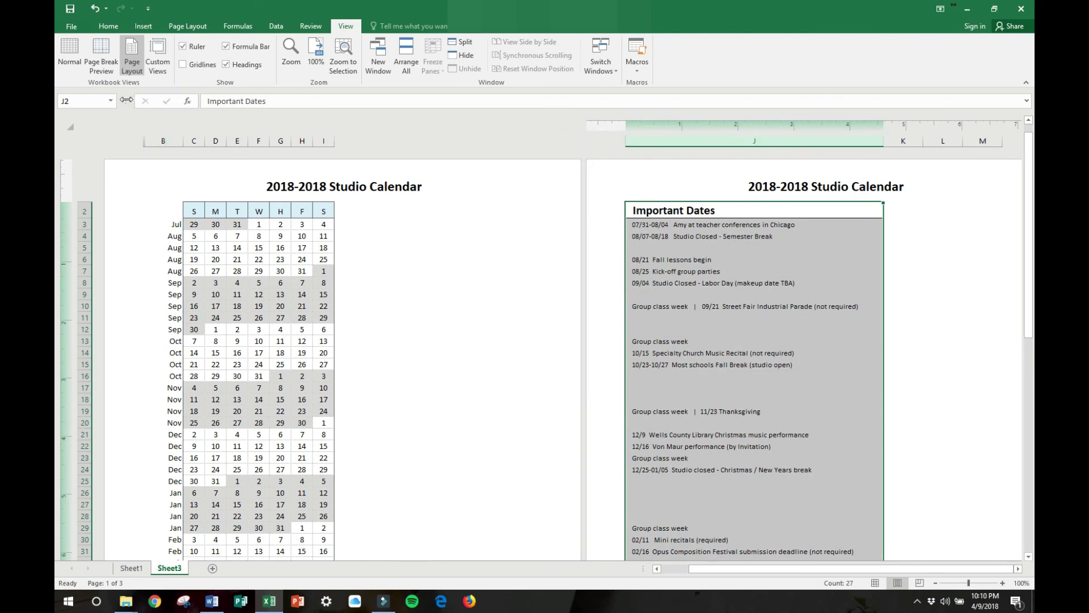
Apply Narrow page margins and slim column J so it fits on page 1.
{"action": "left_click", "coordinate": [192, 27]}
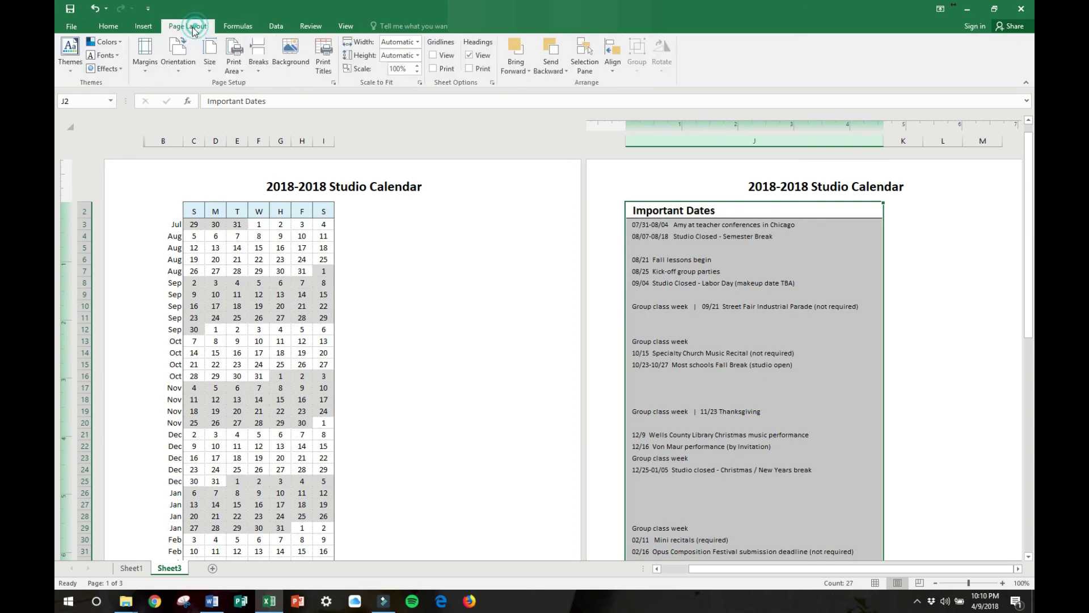
{"action": "left_click", "coordinate": [145, 56]}
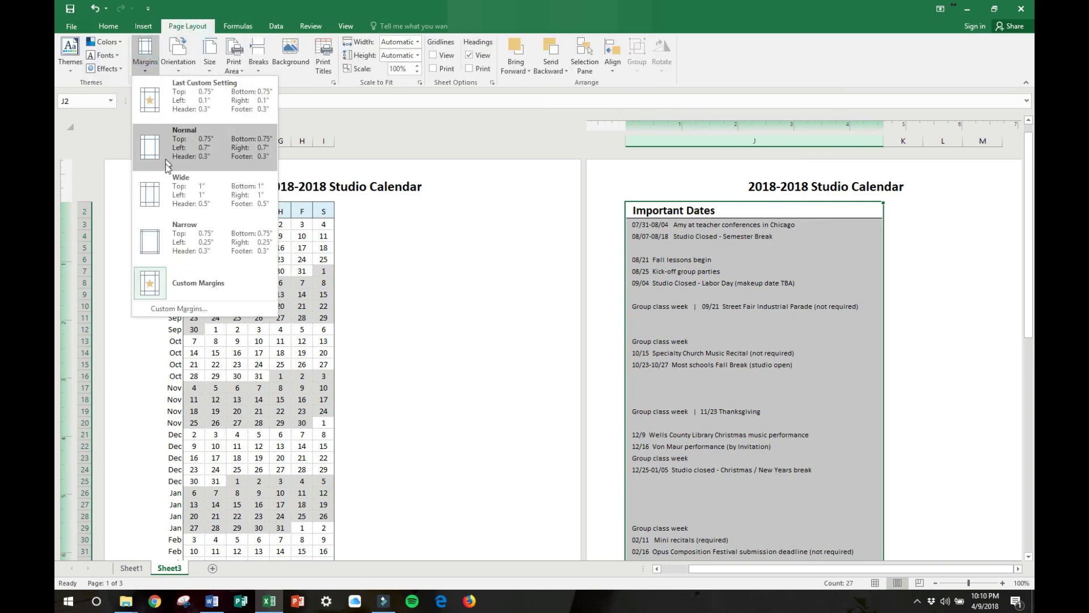
{"action": "left_click", "coordinate": [181, 238]}
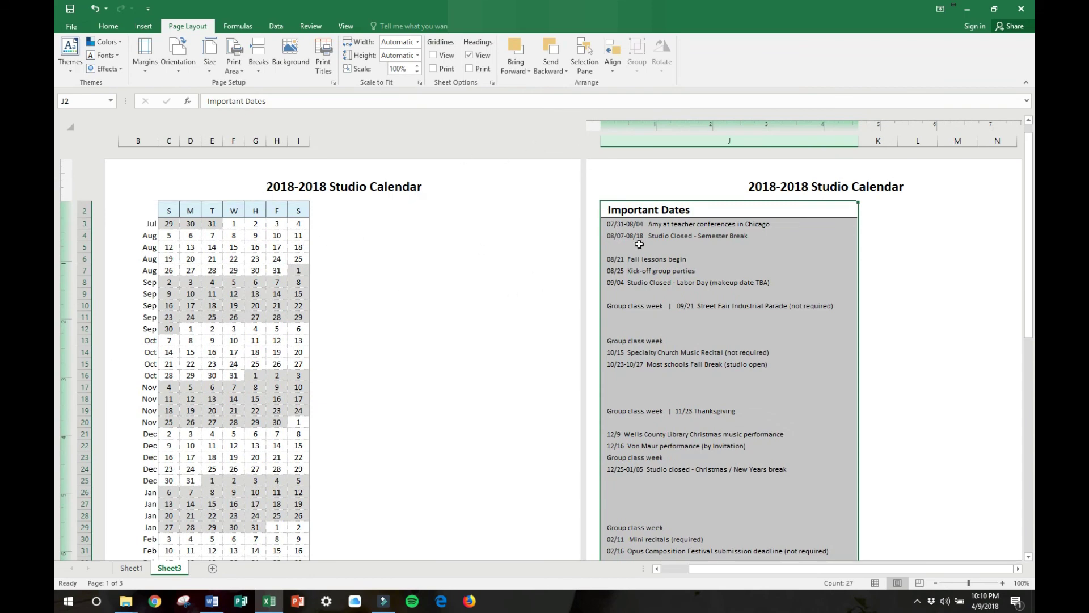
{"action": "left_click_drag", "start_coordinate": [858, 141], "coordinate": [839, 141]}
{"action": "left_click", "coordinate": [486, 316]}
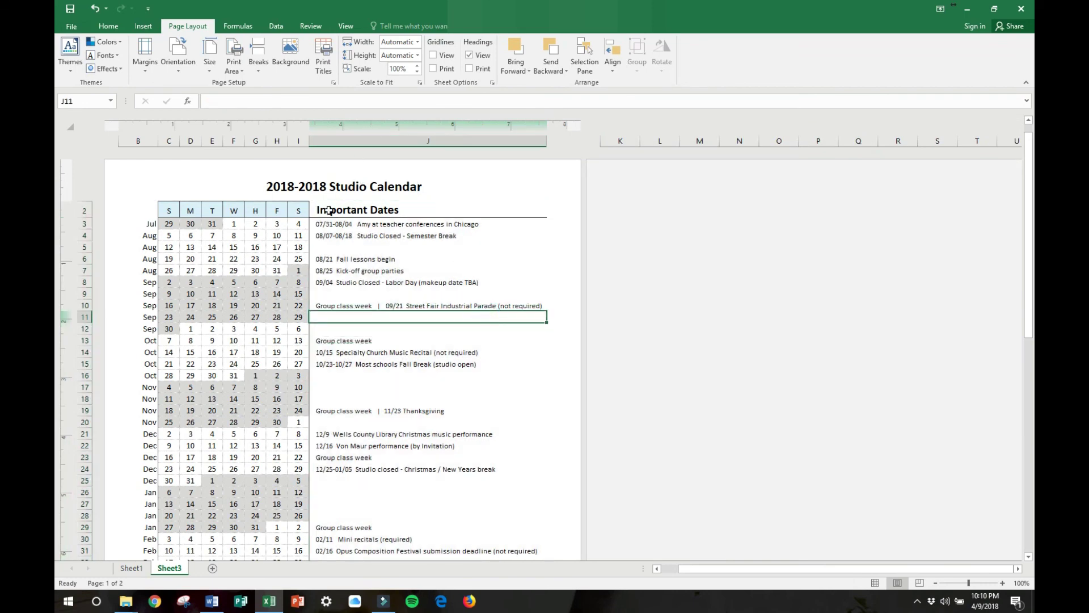
{"action": "scroll", "coordinate": [366, 338], "scroll_direction": "down", "scroll_amount": 7}
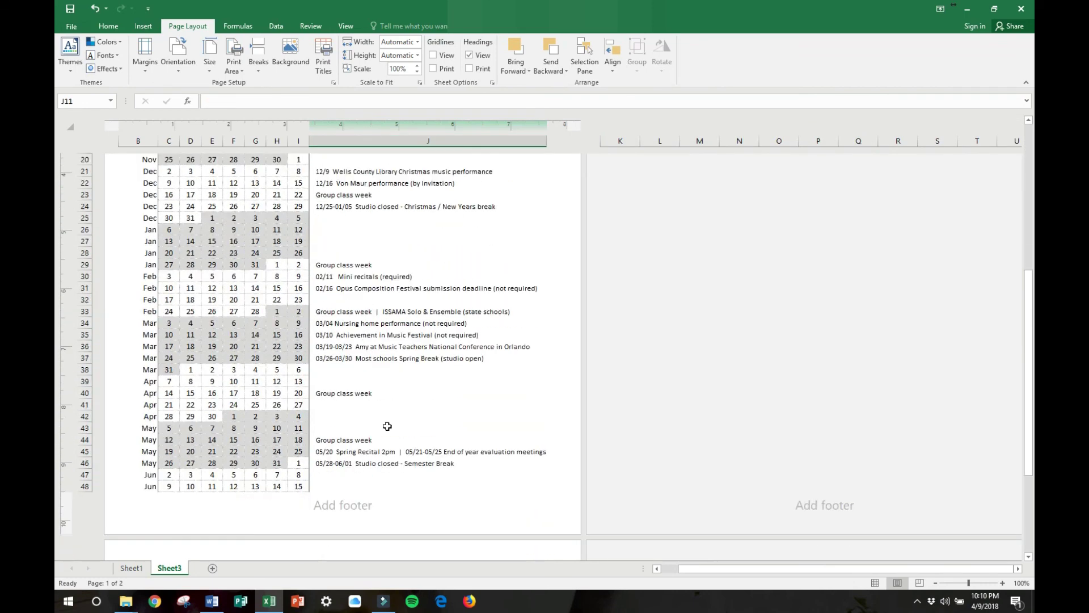
{"action": "scroll", "coordinate": [387, 436], "scroll_direction": "up", "scroll_amount": 7}
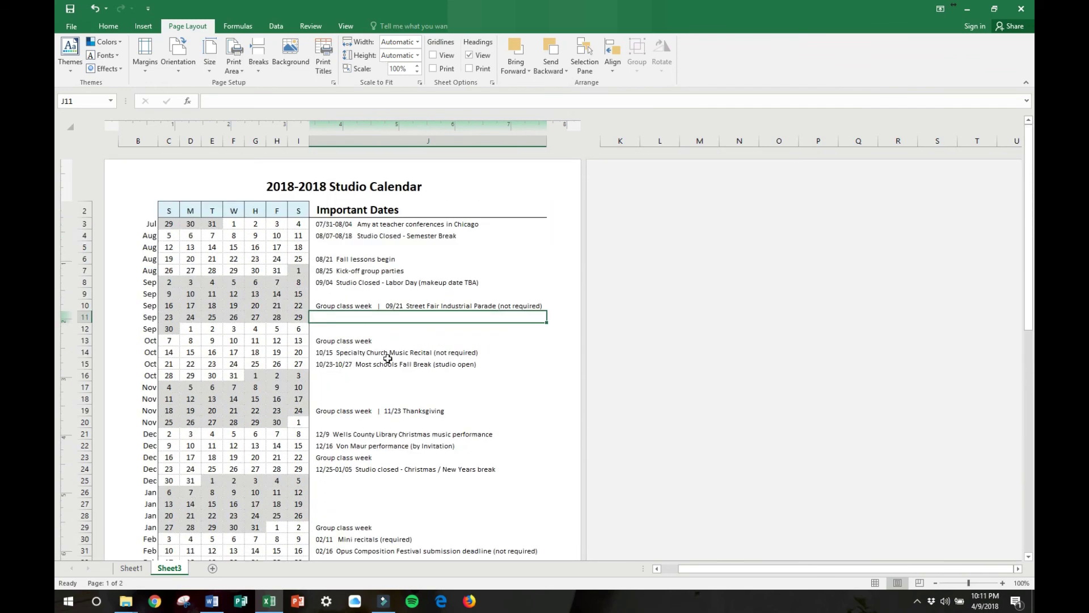
{"action": "left_click", "coordinate": [370, 234]}
{"action": "scroll", "coordinate": [360, 323], "scroll_direction": "down", "scroll_amount": 6}
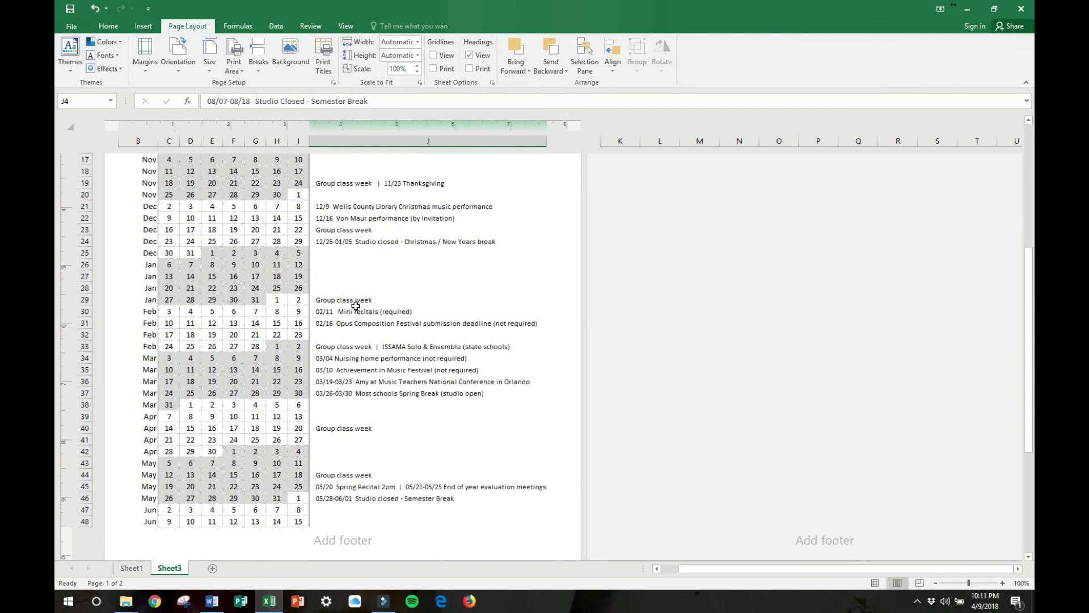
{"action": "key", "text": "alt+Tab"}
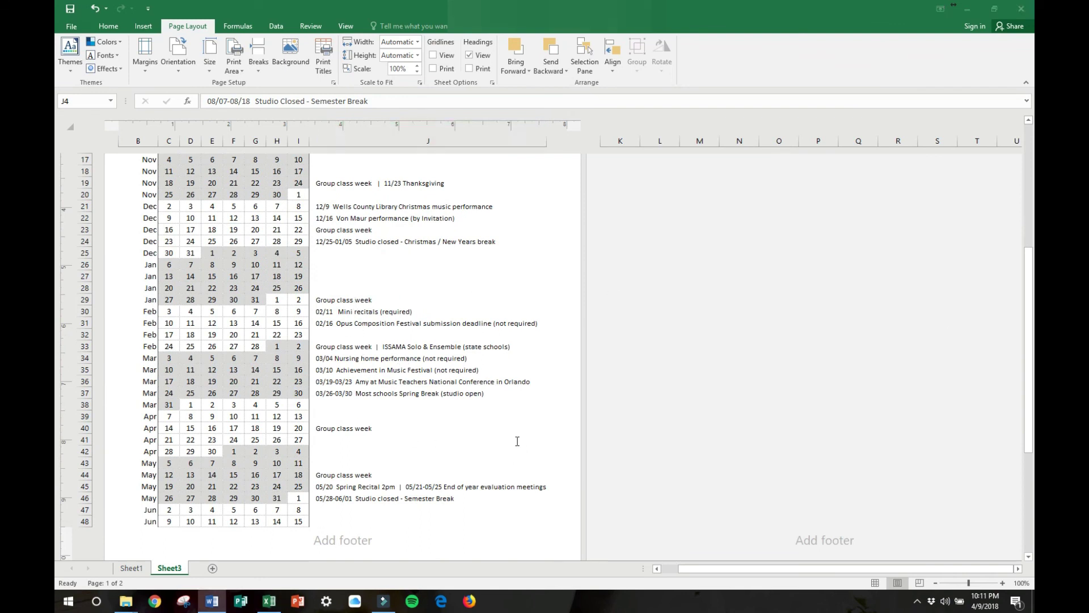